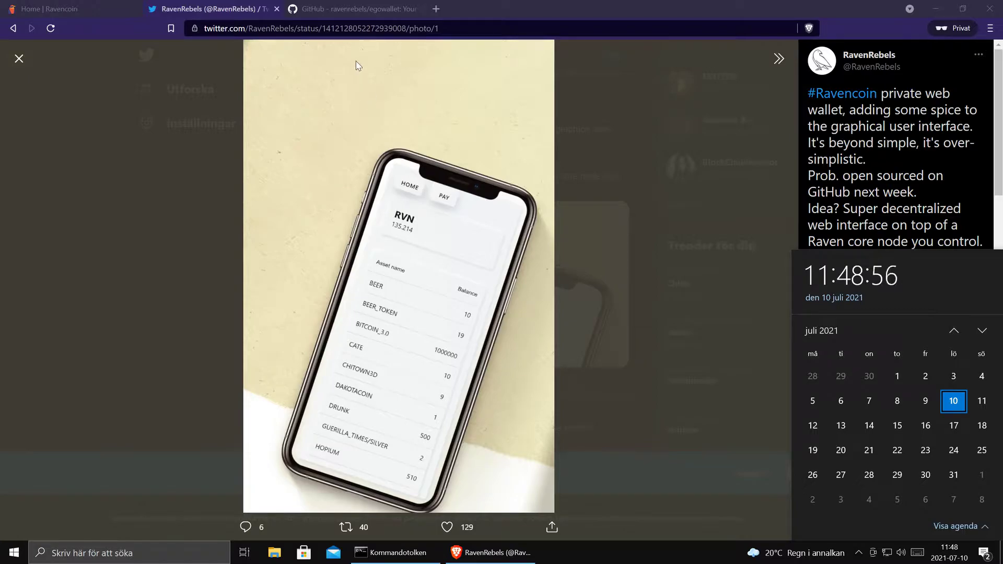
- Go to github.com/ravenrebels and open the egowallet repository from its repository list
{"action": "left_click", "coordinate": [355, 9]}
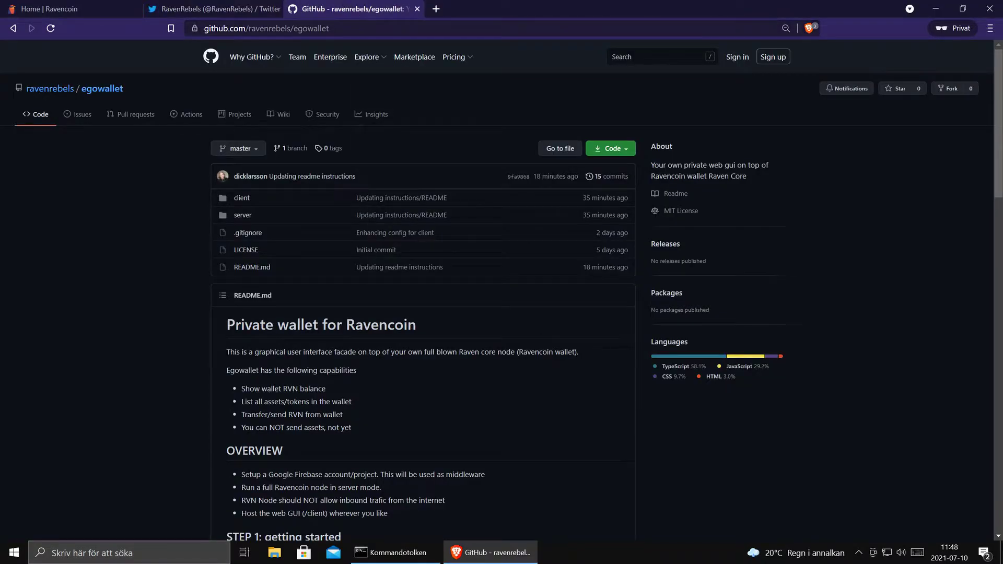
{"action": "left_click_drag", "start_coordinate": [317, 29], "coordinate": [186, 29]}
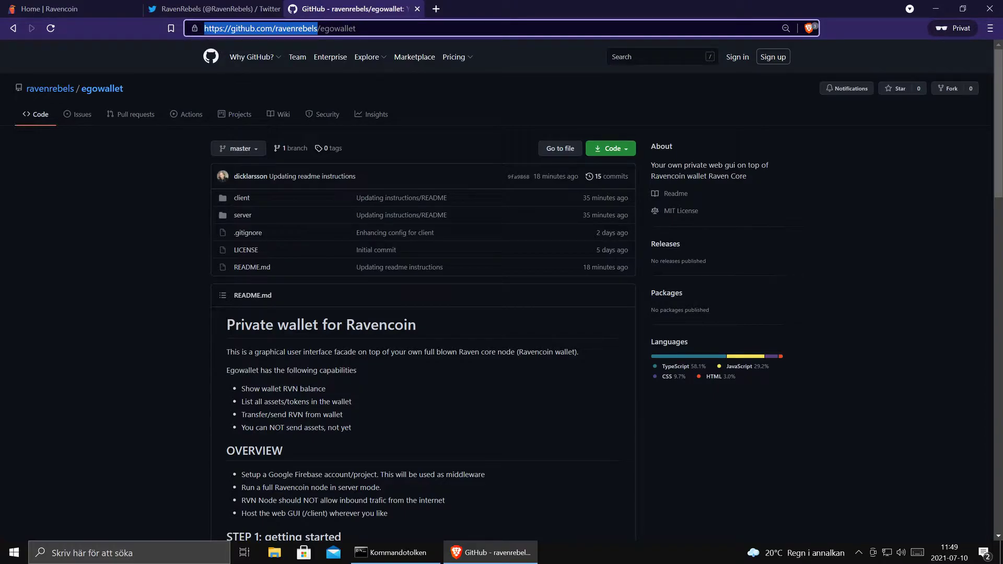
{"action": "double_click", "coordinate": [297, 29]}
{"action": "key", "text": "Right"}
{"action": "key", "text": "shift+End"}
{"action": "key", "text": "Delete"}
{"action": "key", "text": "Return"}
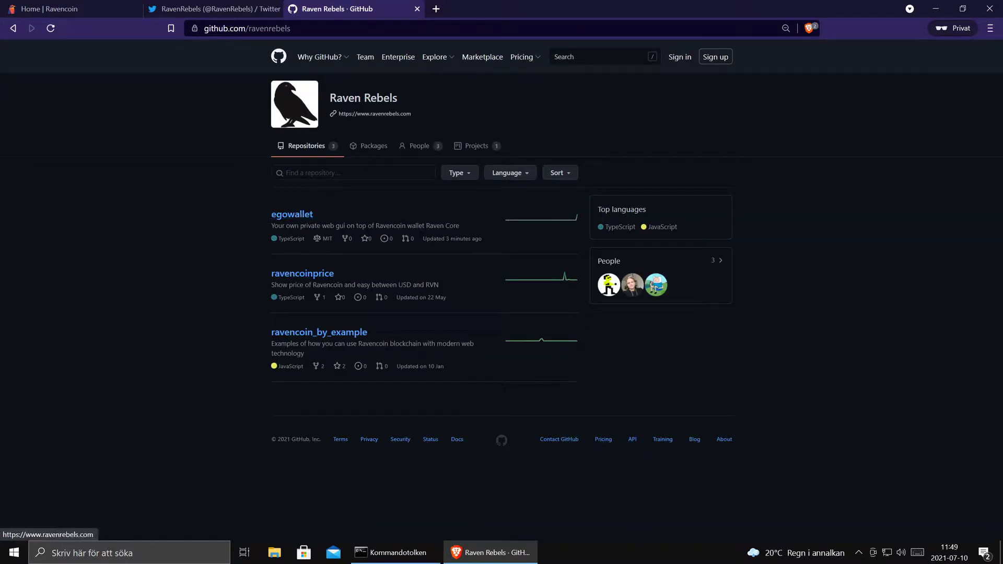
{"action": "left_click", "coordinate": [292, 216]}
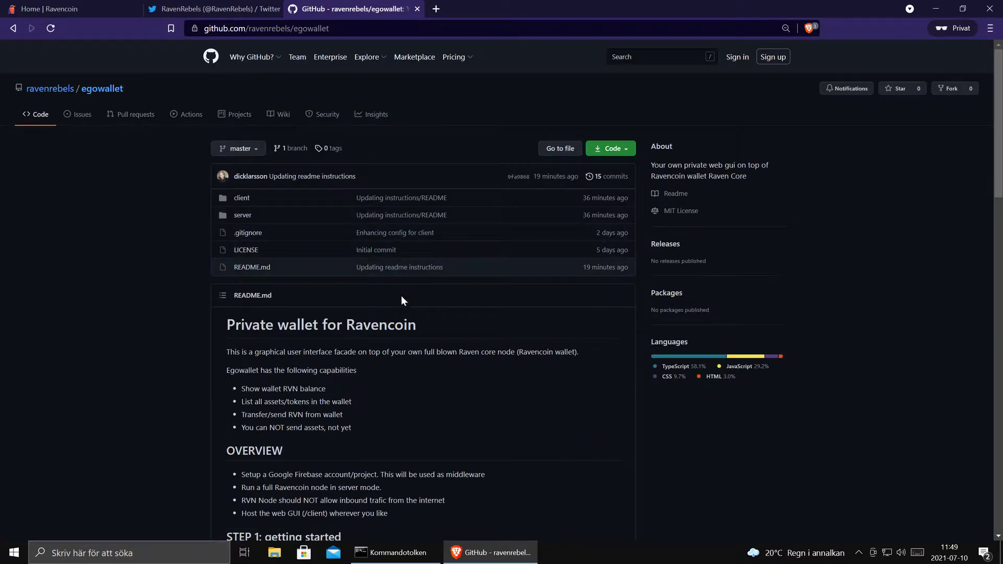
- Read down the egowallet README to STEP 2: Create a Google Firebase project and its config sample
{"action": "scroll", "coordinate": [401, 295], "scroll_direction": "down", "scroll_amount": 1}
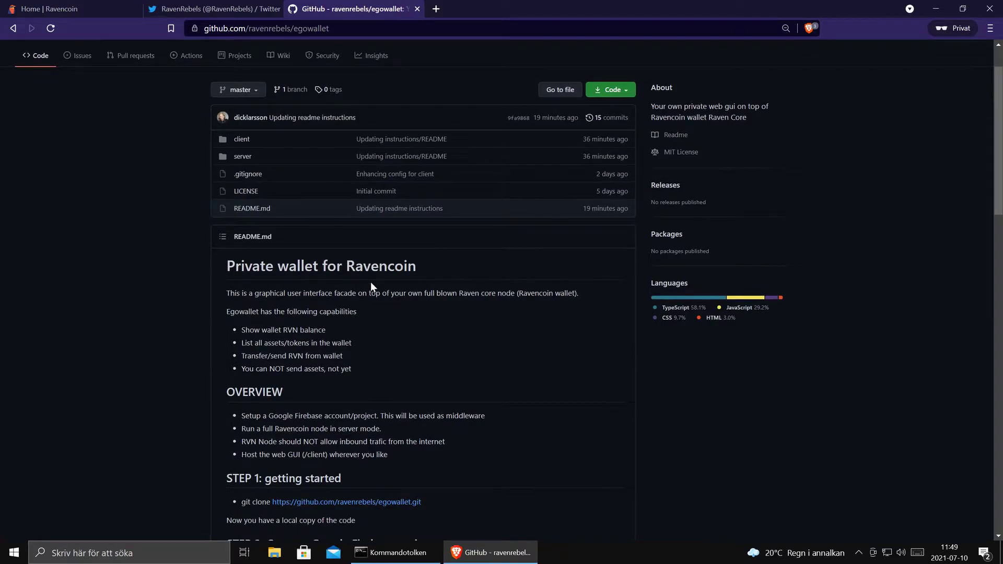
{"action": "scroll", "coordinate": [370, 282], "scroll_direction": "down", "scroll_amount": 1}
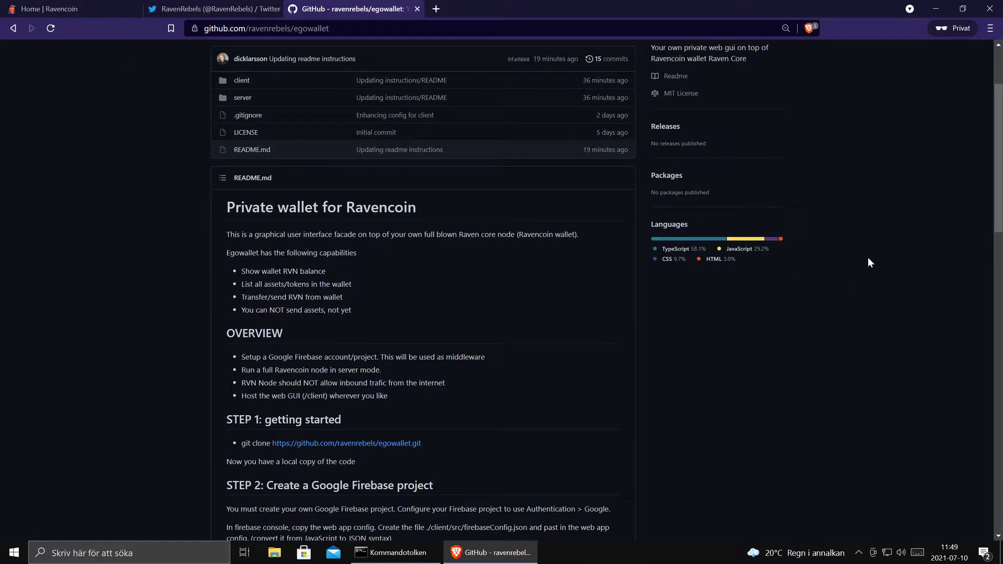
{"action": "mouse_move", "coordinate": [997, 149]}
{"action": "left_mouse_down"}
{"action": "mouse_move", "coordinate": [997, 183]}
{"action": "mouse_move", "coordinate": [997, 161]}
{"action": "left_mouse_up"}
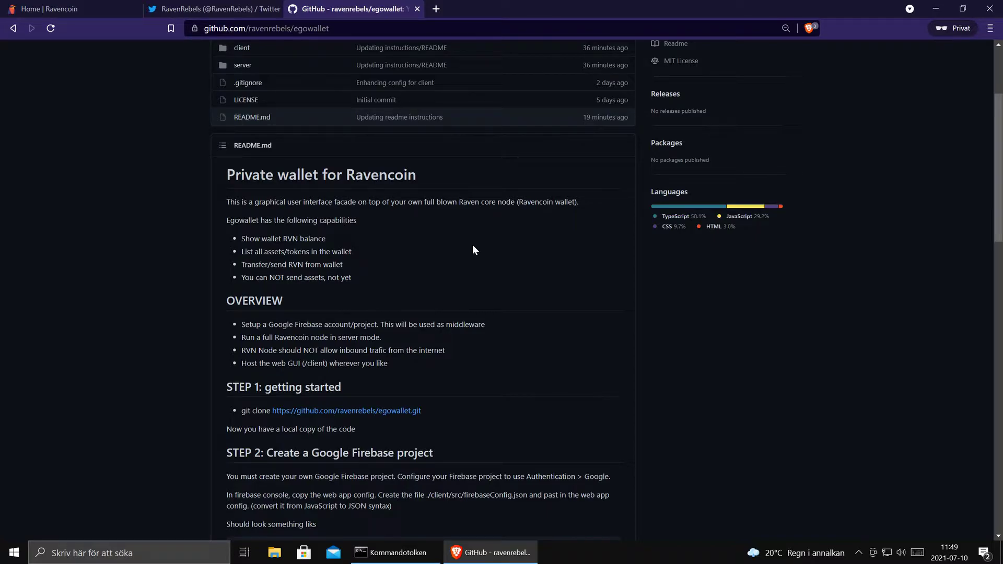
{"action": "left_click_drag", "start_coordinate": [446, 183], "coordinate": [221, 175]}
{"action": "left_click", "coordinate": [223, 176]}
{"action": "scroll", "coordinate": [360, 246], "scroll_direction": "down", "scroll_amount": 1}
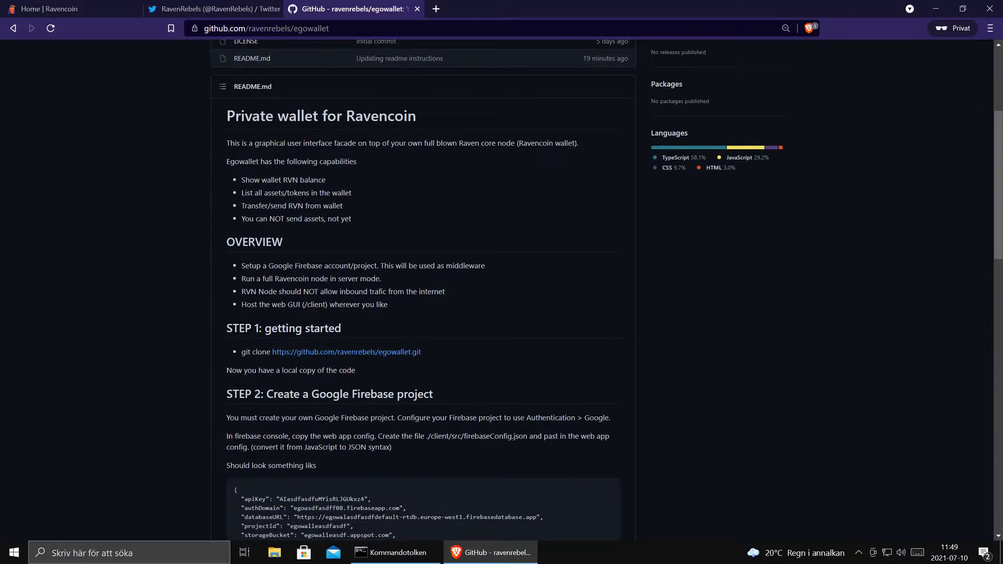
{"action": "scroll", "coordinate": [354, 198], "scroll_direction": "down", "scroll_amount": 2}
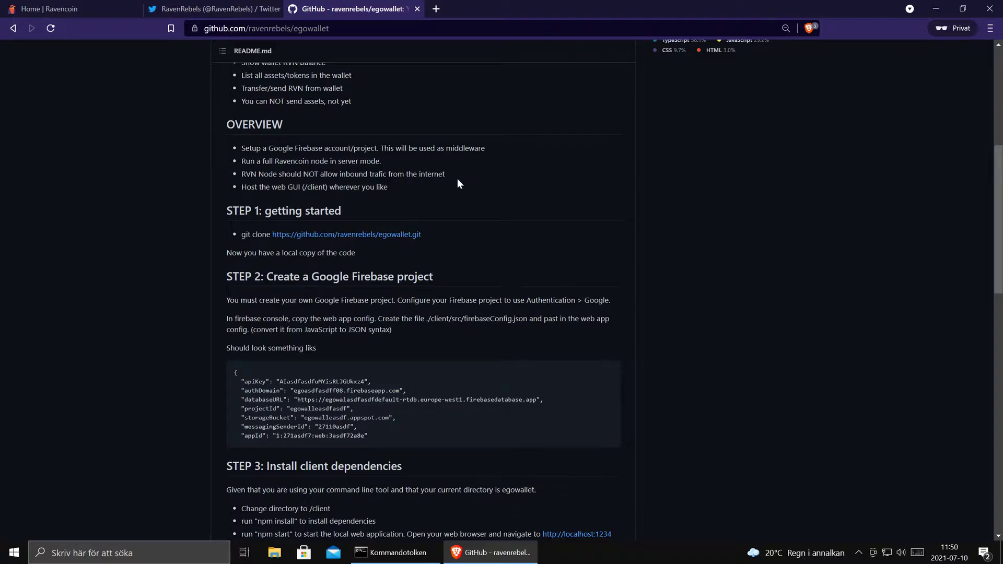
{"action": "left_click_drag", "start_coordinate": [391, 187], "coordinate": [271, 188]}
{"action": "left_click", "coordinate": [271, 188]}
- In the command prompt, change to C:\temp, clear the screen and list its contents with dir
{"action": "left_click", "coordinate": [396, 552]}
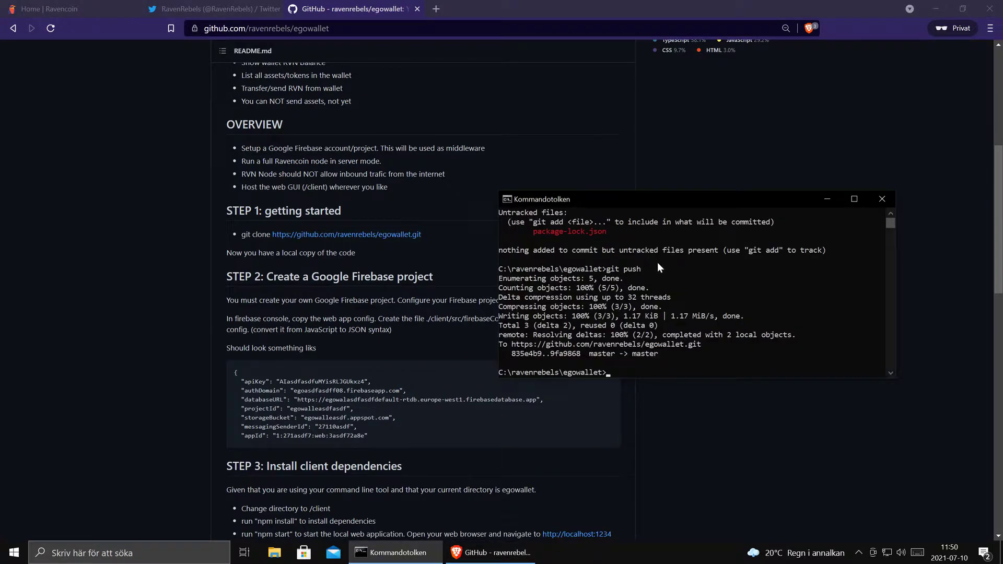
{"action": "type", "text": "cd\\"}
{"action": "key", "text": "Return"}
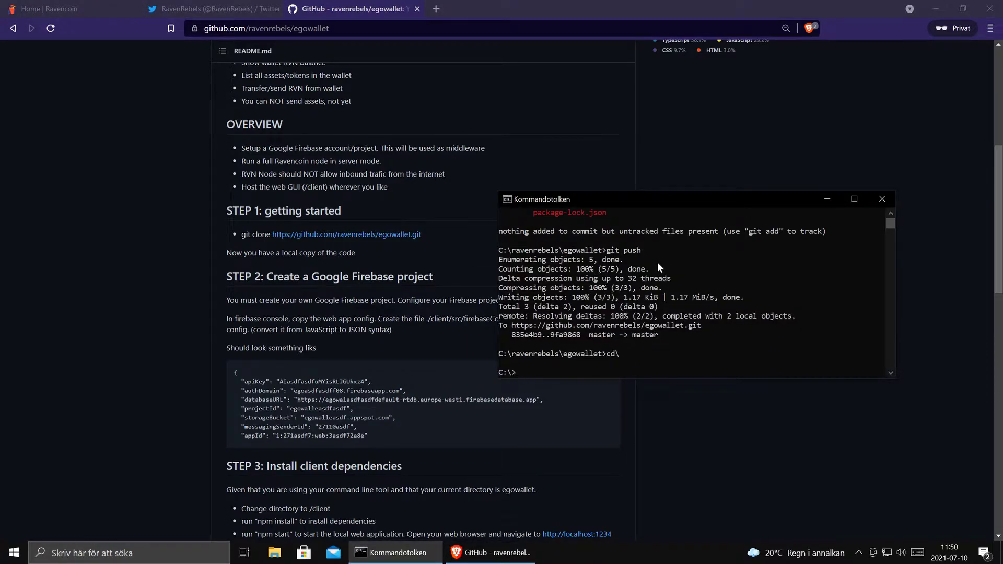
{"action": "type", "text": "cd temp"}
{"action": "key", "text": "Return"}
{"action": "type", "text": "cls"}
{"action": "key", "text": "Return"}
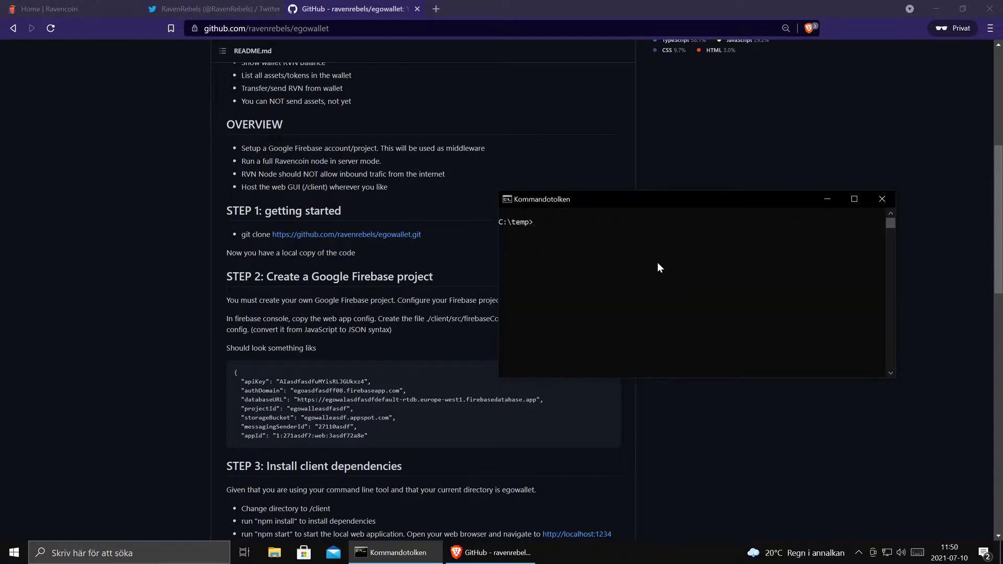
{"action": "left_click_drag", "start_coordinate": [688, 202], "coordinate": [740, 122]}
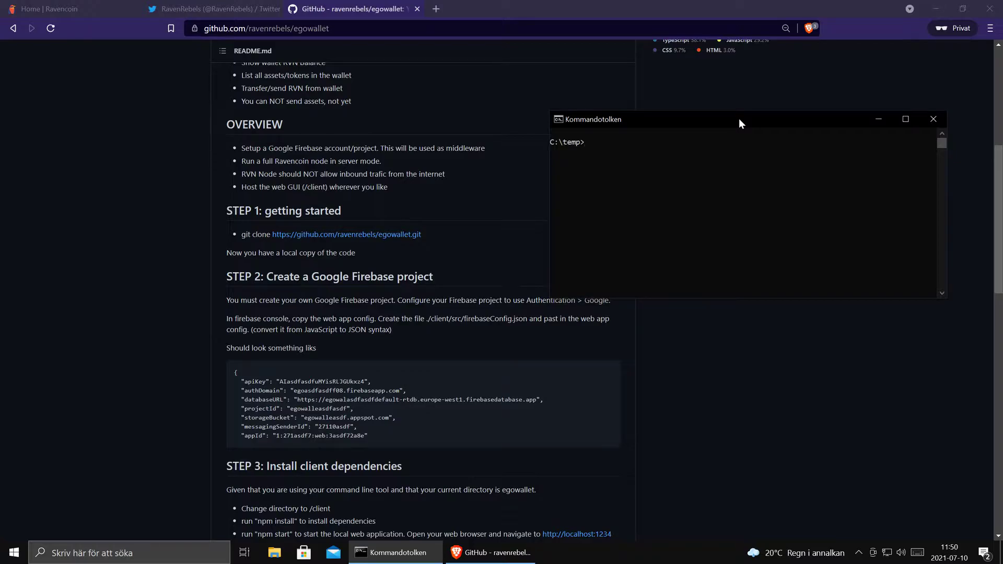
{"action": "type", "text": "dir"}
{"action": "key", "text": "Return"}
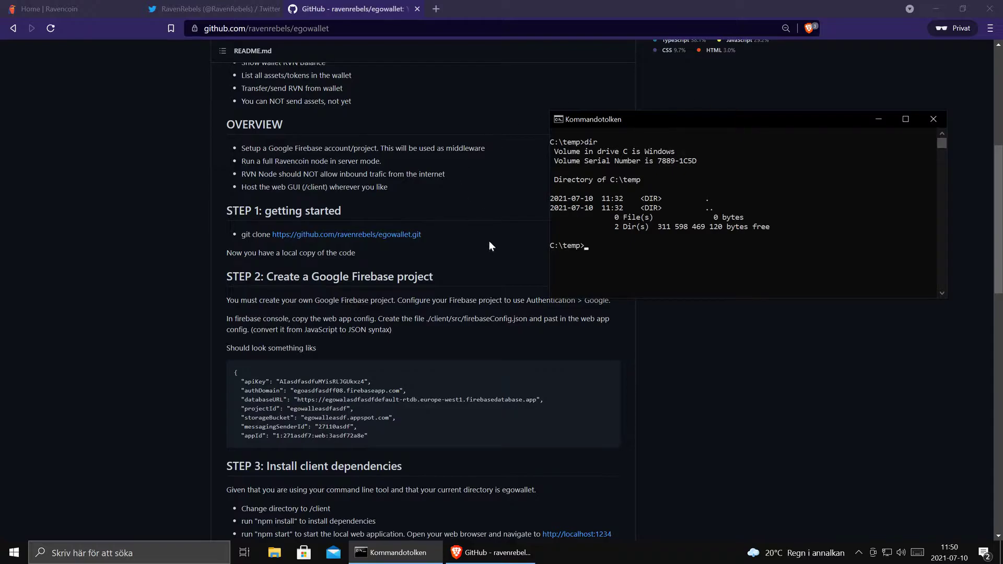
- Copy the README's git clone command and run it at the prompt to clone egowallet
{"action": "left_click_drag", "start_coordinate": [441, 233], "coordinate": [240, 235]}
{"action": "key", "text": "ctrl+c"}
{"action": "key", "text": "alt+Tab"}
{"action": "right_click", "coordinate": [659, 261]}
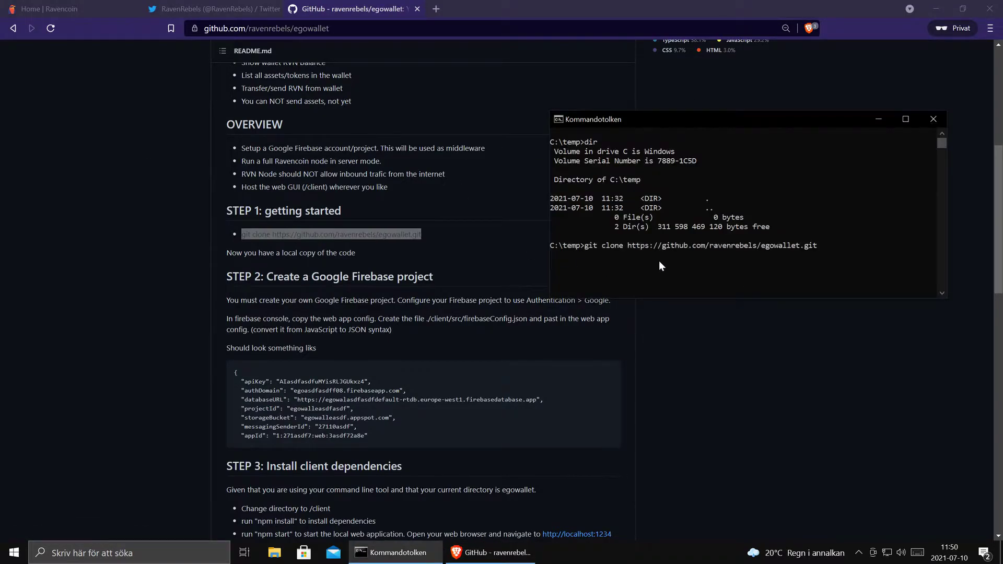
{"action": "key", "text": "Return"}
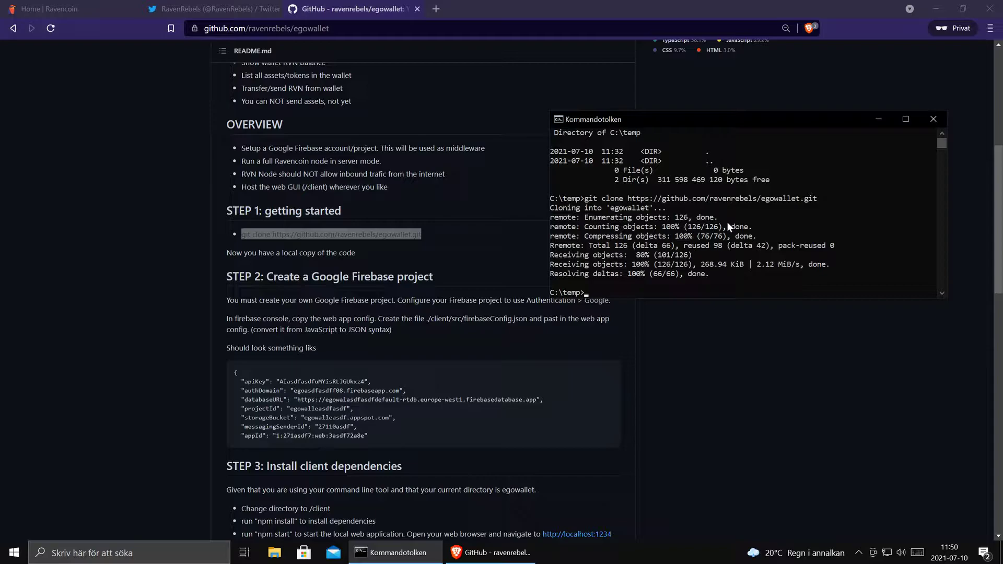
{"action": "left_click", "coordinate": [403, 291]}
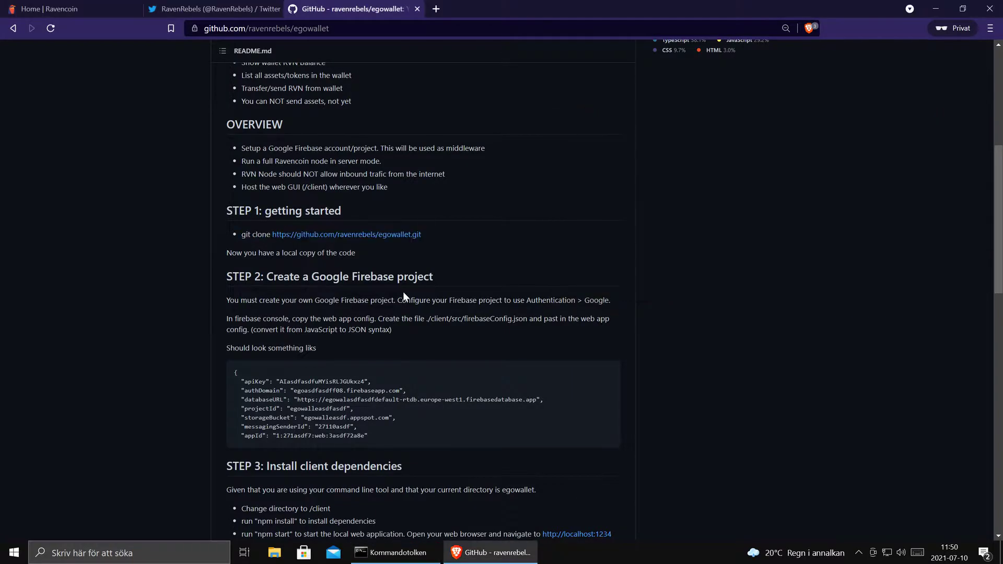
- Search for google firebase in a new tab and open the Firebase console
{"action": "key", "text": "ctrl+t"}
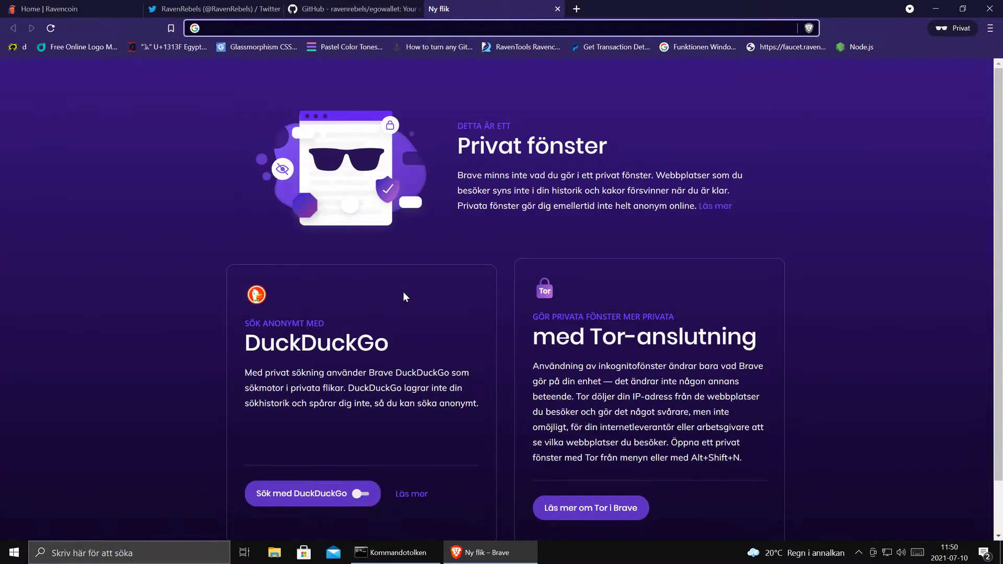
{"action": "type", "text": "google firebase"}
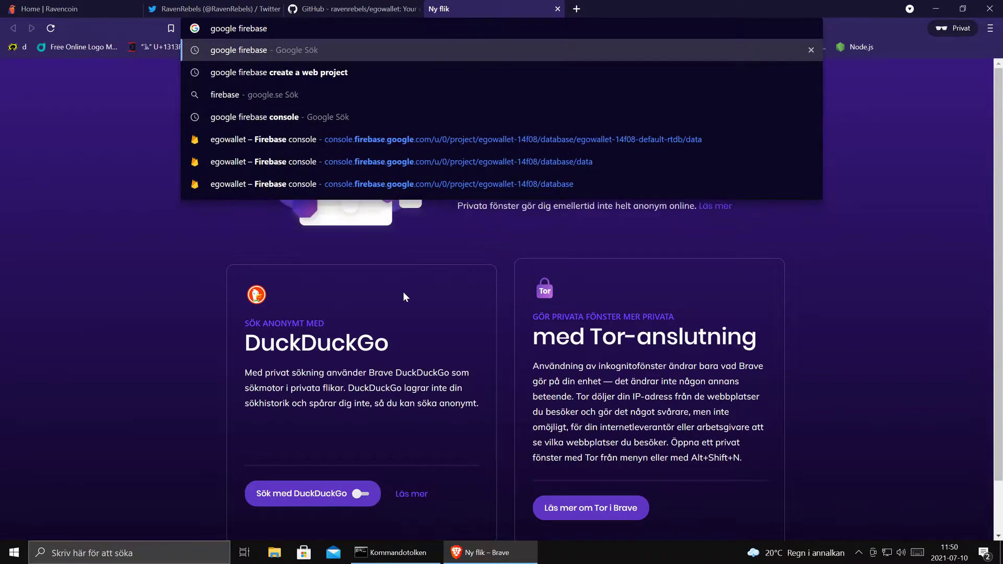
{"action": "key", "text": "Return"}
{"action": "left_click", "coordinate": [161, 175]}
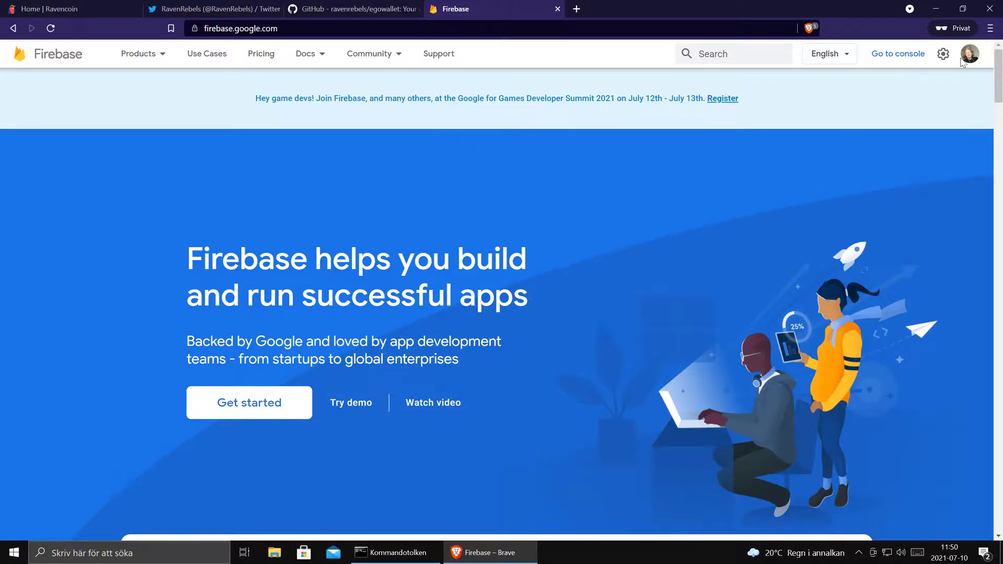
{"action": "left_click", "coordinate": [906, 58]}
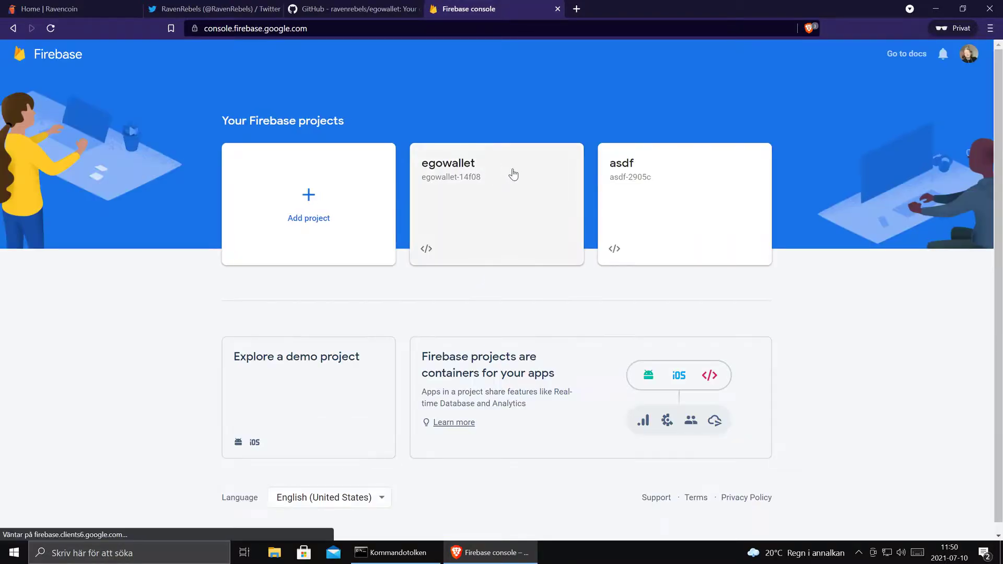
- Start a new Firebase project and name it mywallet (ID mywallet-a62be)
{"action": "left_click", "coordinate": [309, 199]}
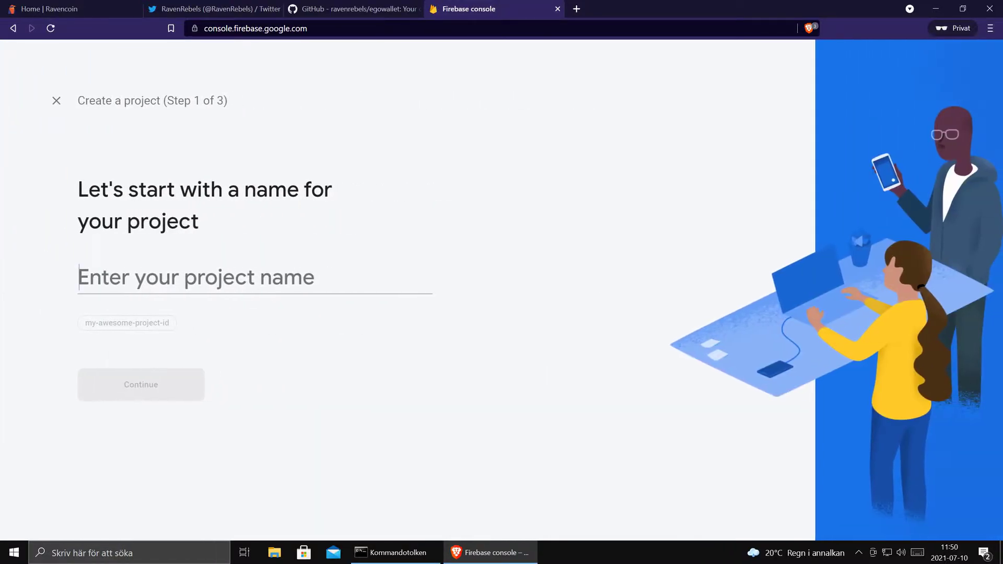
{"action": "type", "text": "demo"}
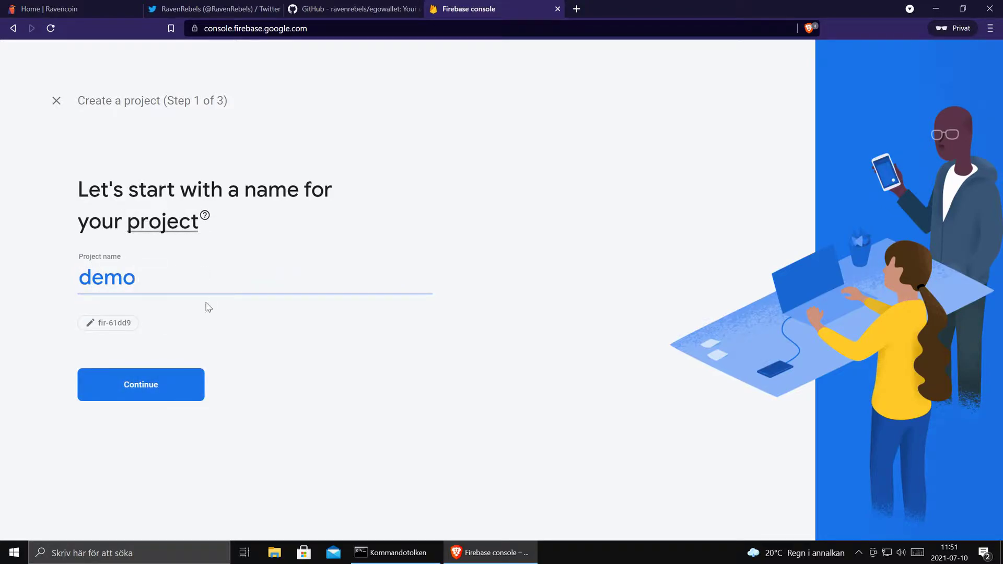
{"action": "left_click_drag", "start_coordinate": [135, 278], "coordinate": [78, 272]}
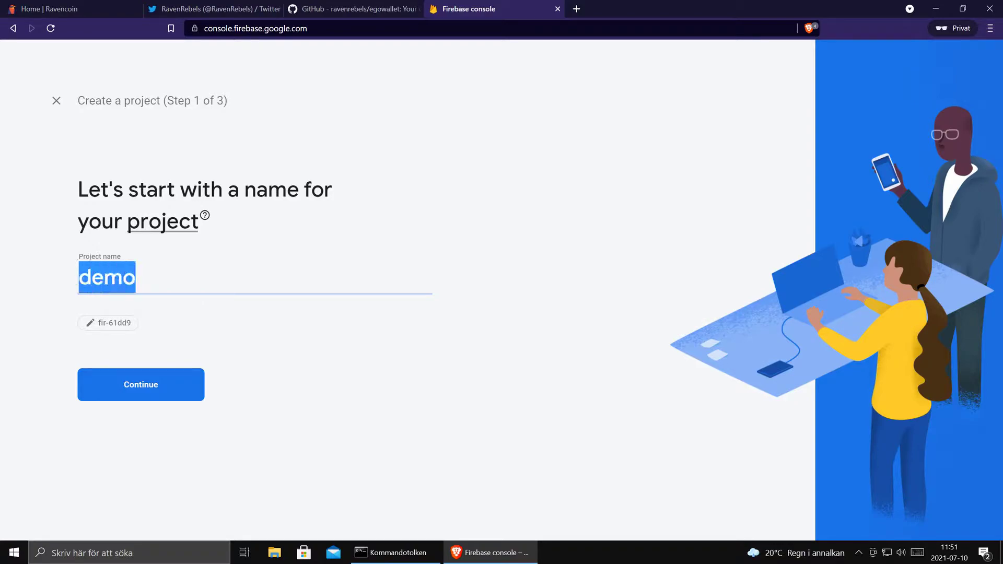
{"action": "type", "text": "mywallet"}
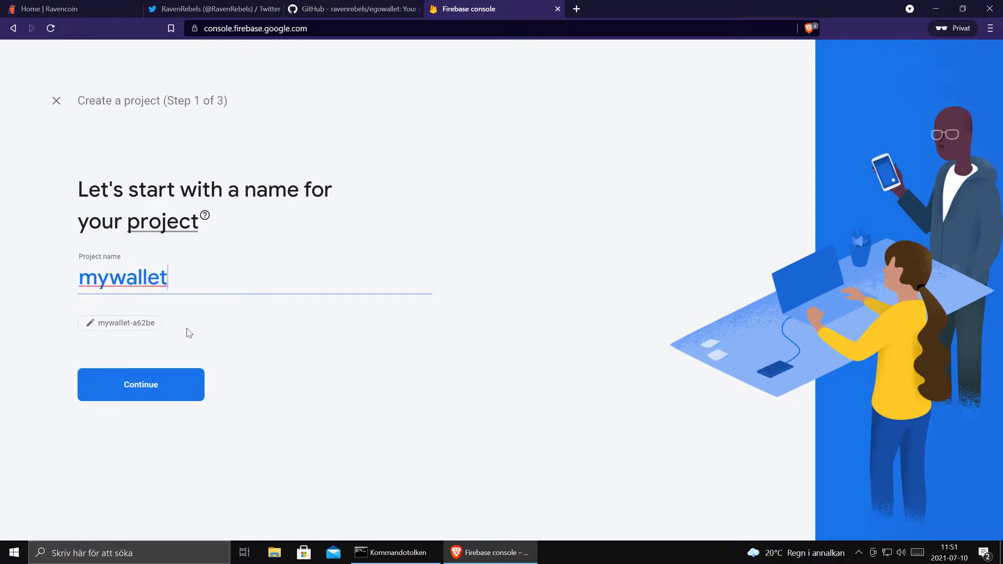
- Create the mywallet project with Google Analytics disabled and continue into its Project Overview
{"action": "left_click", "coordinate": [142, 389]}
{"action": "scroll", "coordinate": [465, 355], "scroll_direction": "down", "scroll_amount": 1}
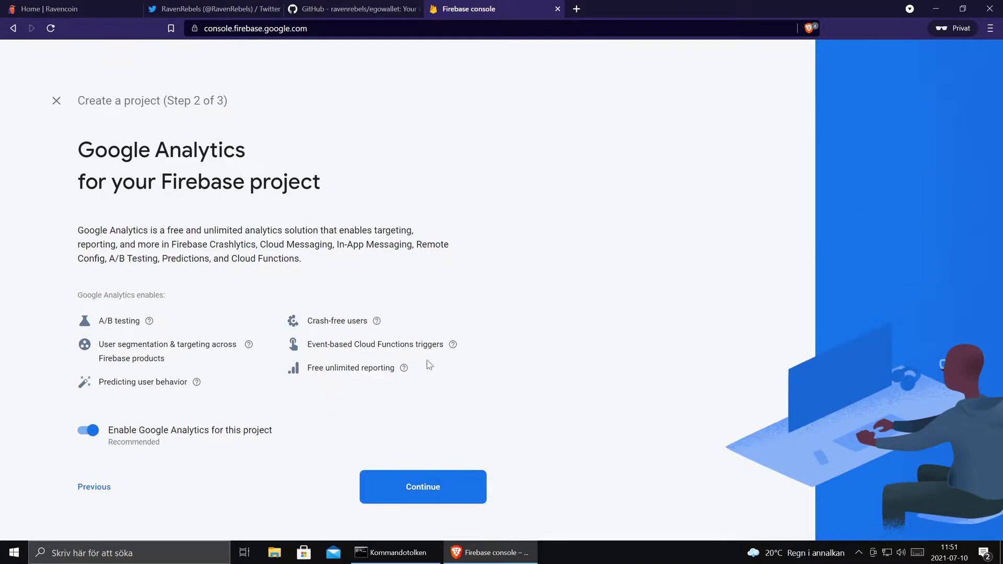
{"action": "left_click", "coordinate": [89, 429]}
{"action": "left_click", "coordinate": [442, 493]}
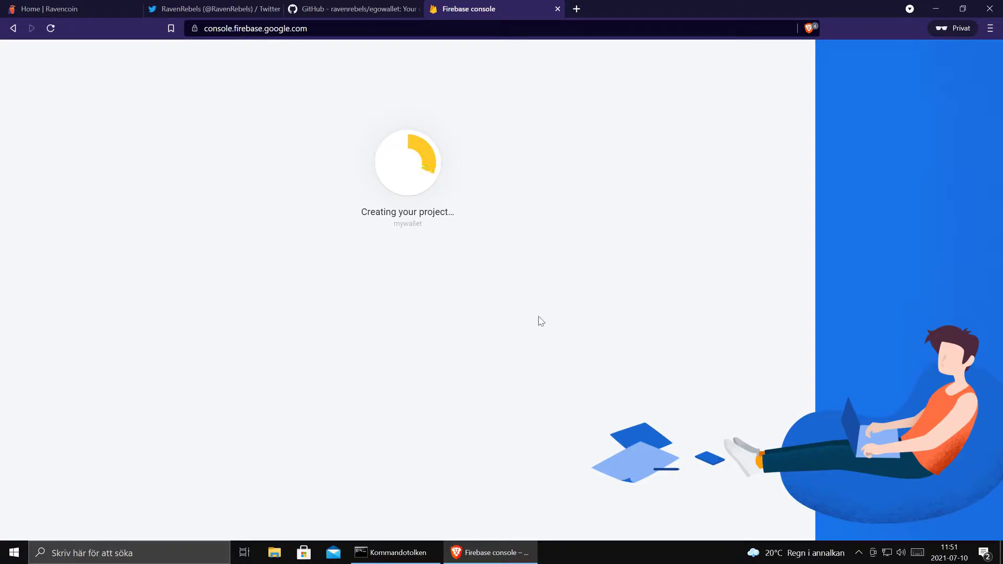
{"action": "left_click", "coordinate": [958, 552]}
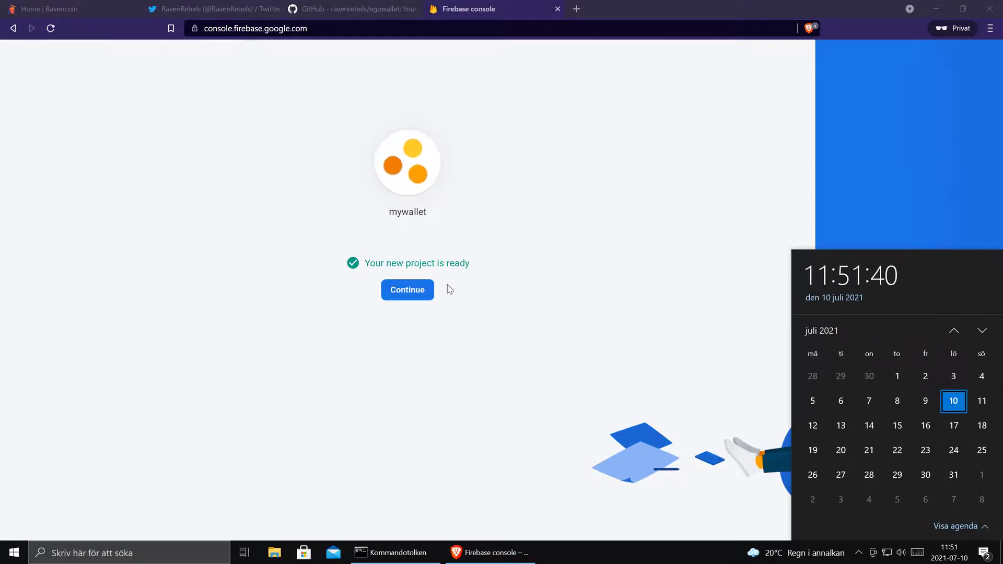
{"action": "left_click", "coordinate": [416, 290]}
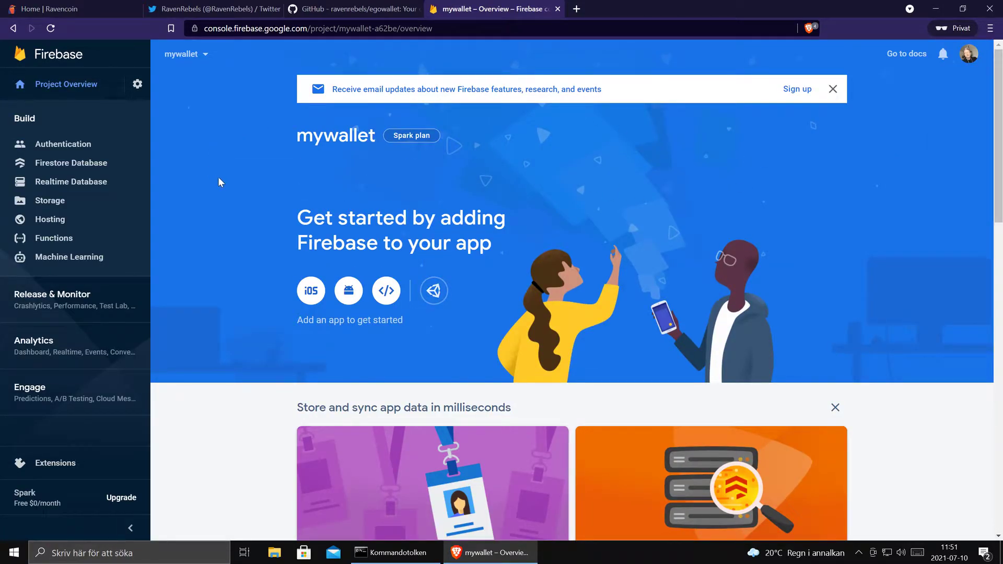
- Get started with Authentication for mywallet to show the sign-in providers list
{"action": "left_click", "coordinate": [365, 8]}
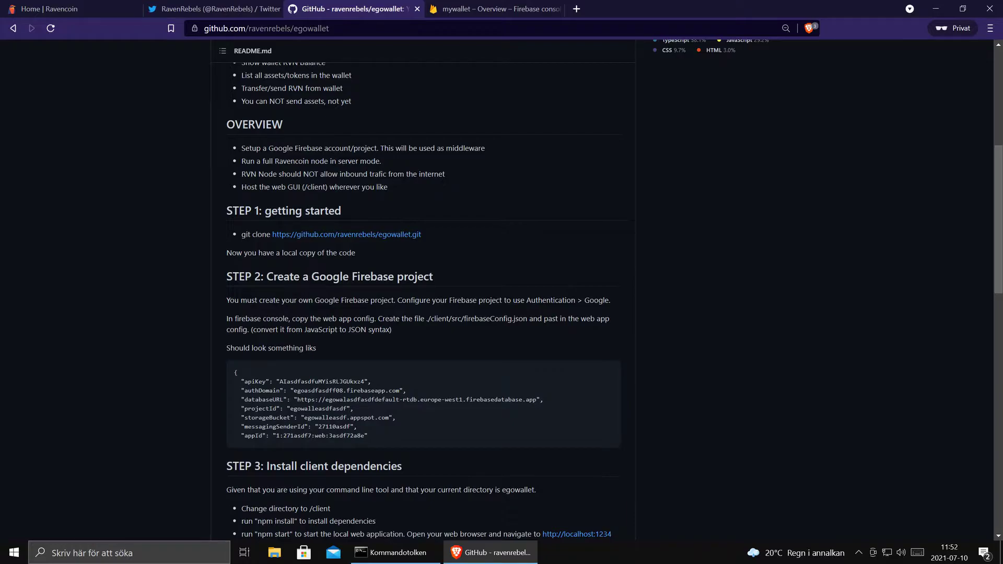
{"action": "left_click", "coordinate": [496, 10]}
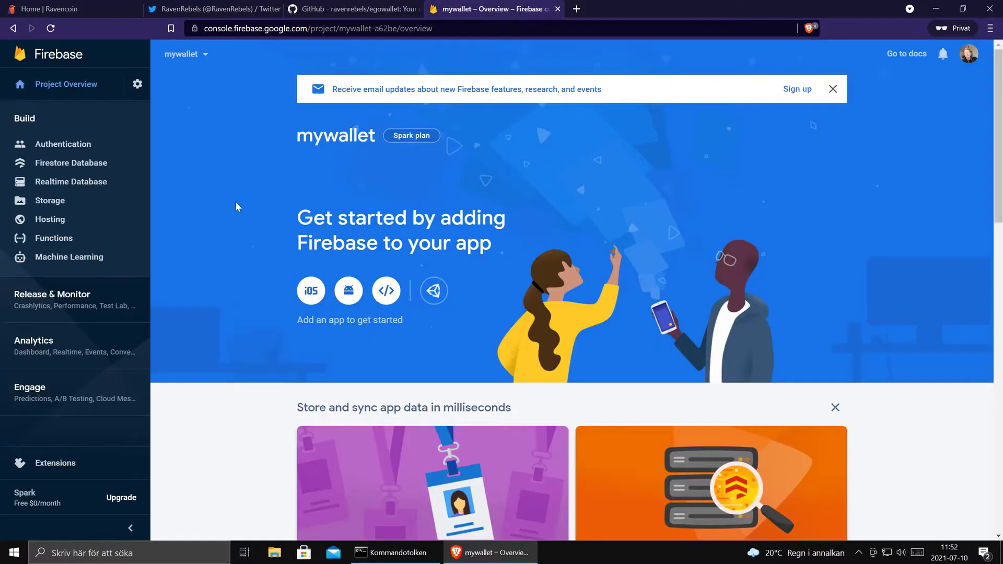
{"action": "left_click", "coordinate": [68, 143]}
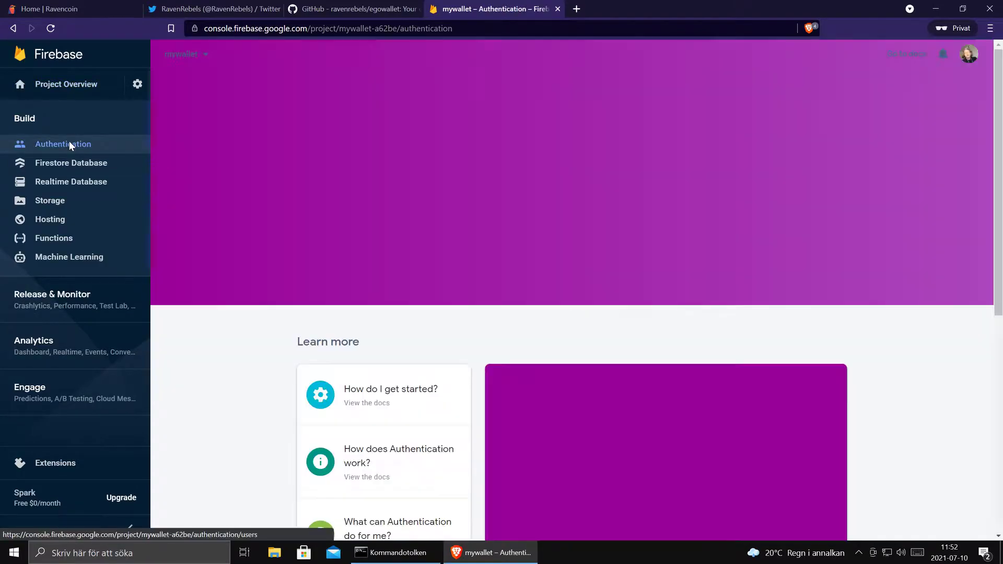
{"action": "scroll", "coordinate": [535, 244], "scroll_direction": "down", "scroll_amount": 6}
{"action": "scroll", "coordinate": [501, 224], "scroll_direction": "up", "scroll_amount": 5}
{"action": "left_click", "coordinate": [326, 163]}
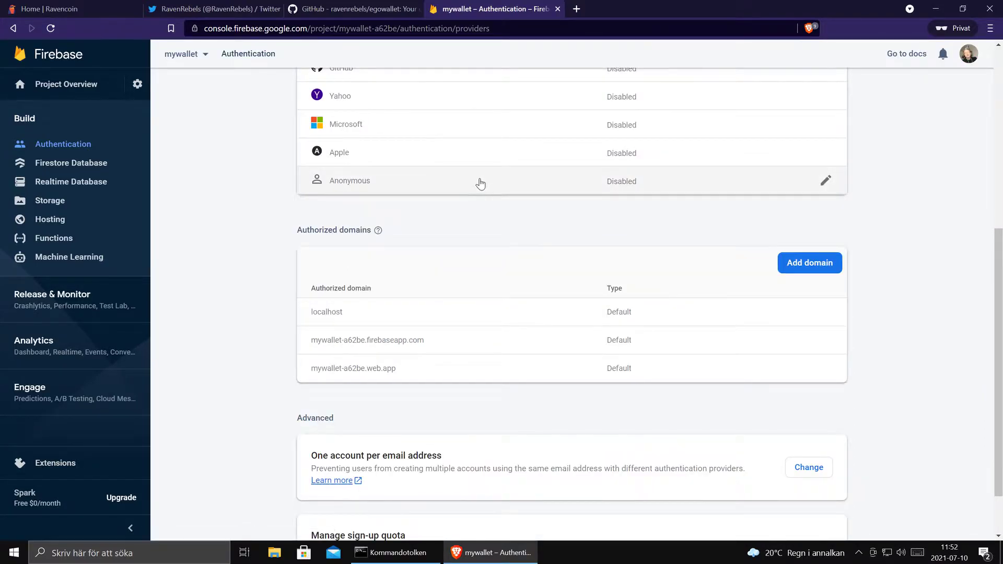
{"action": "scroll", "coordinate": [522, 209], "scroll_direction": "up", "scroll_amount": 6}
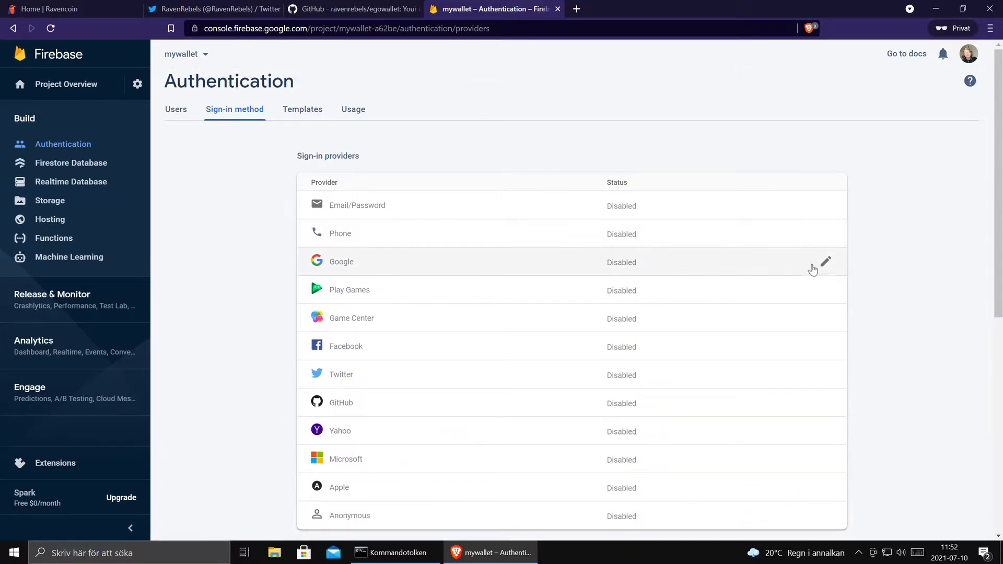
- Enable the Google sign-in provider, pick the account's address as project support email, and save
{"action": "left_click", "coordinate": [825, 261]}
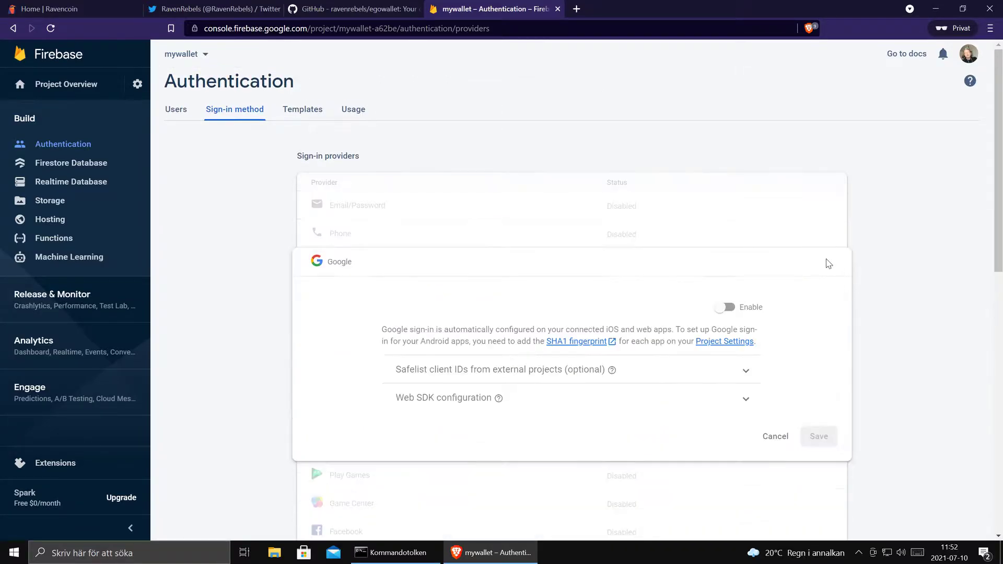
{"action": "left_click", "coordinate": [724, 308]}
{"action": "scroll", "coordinate": [830, 337], "scroll_direction": "down", "scroll_amount": 10}
{"action": "scroll", "coordinate": [858, 287], "scroll_direction": "up", "scroll_amount": 6}
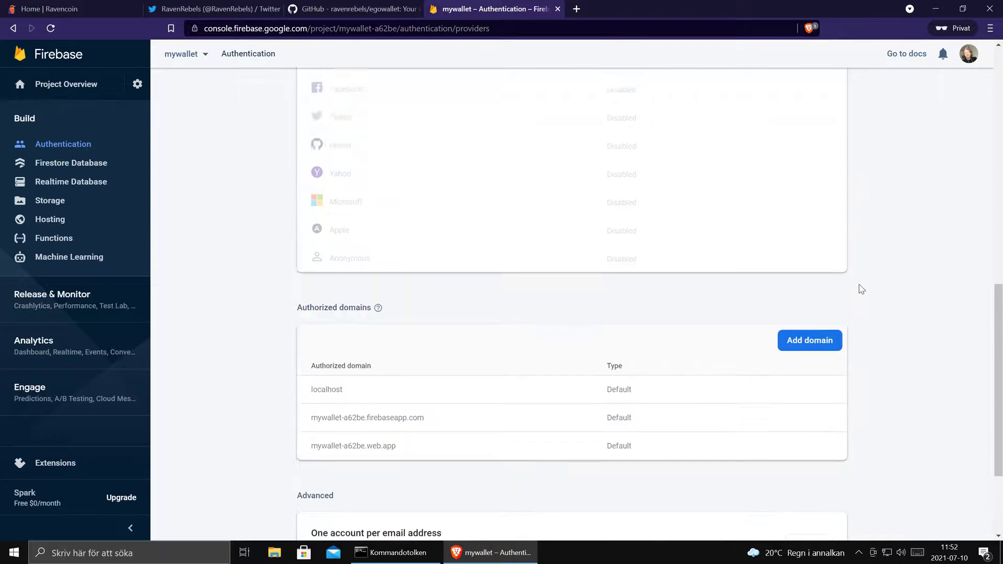
{"action": "scroll", "coordinate": [859, 219], "scroll_direction": "up", "scroll_amount": 4}
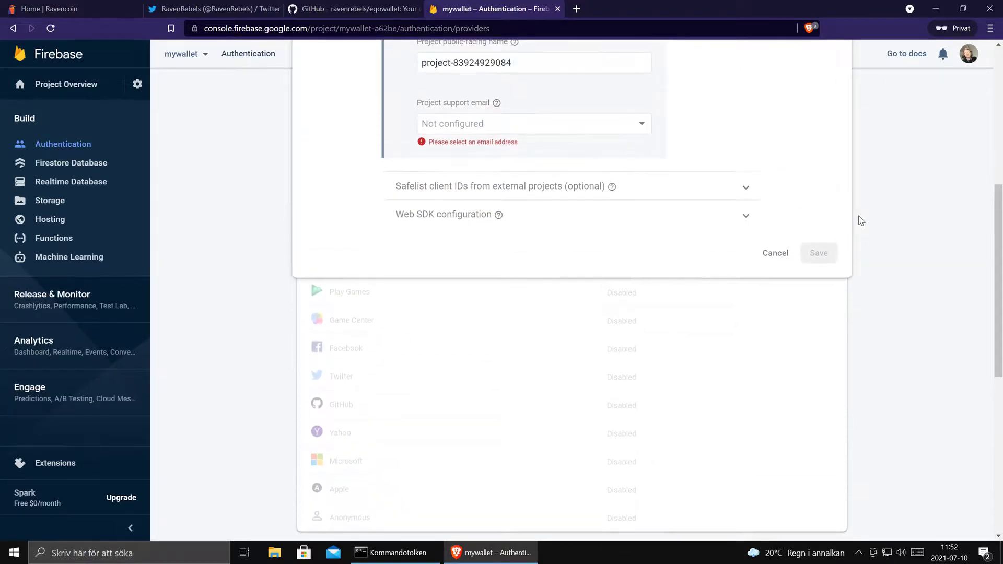
{"action": "left_click", "coordinate": [638, 306]}
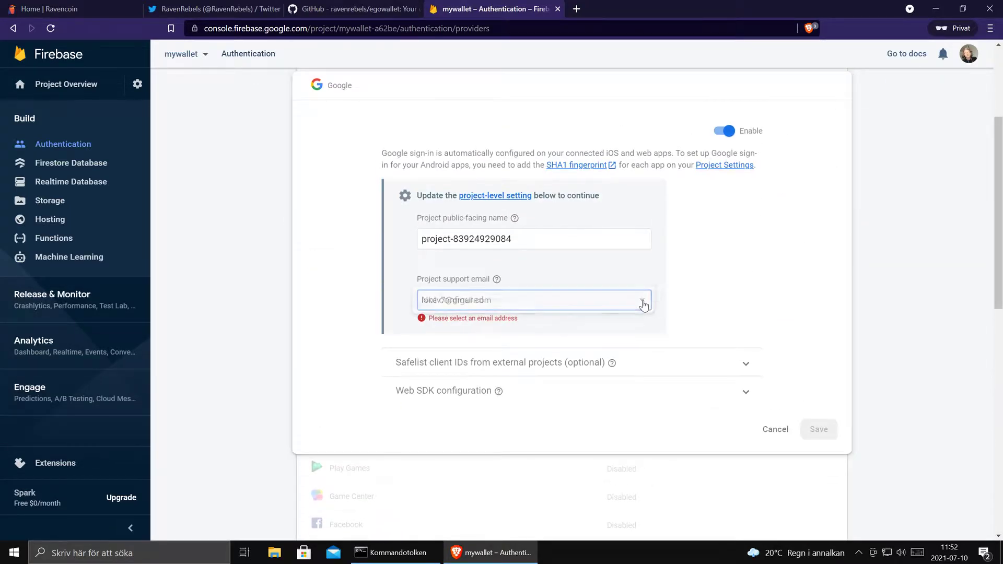
{"action": "left_click", "coordinate": [502, 305]}
{"action": "left_click", "coordinate": [816, 430]}
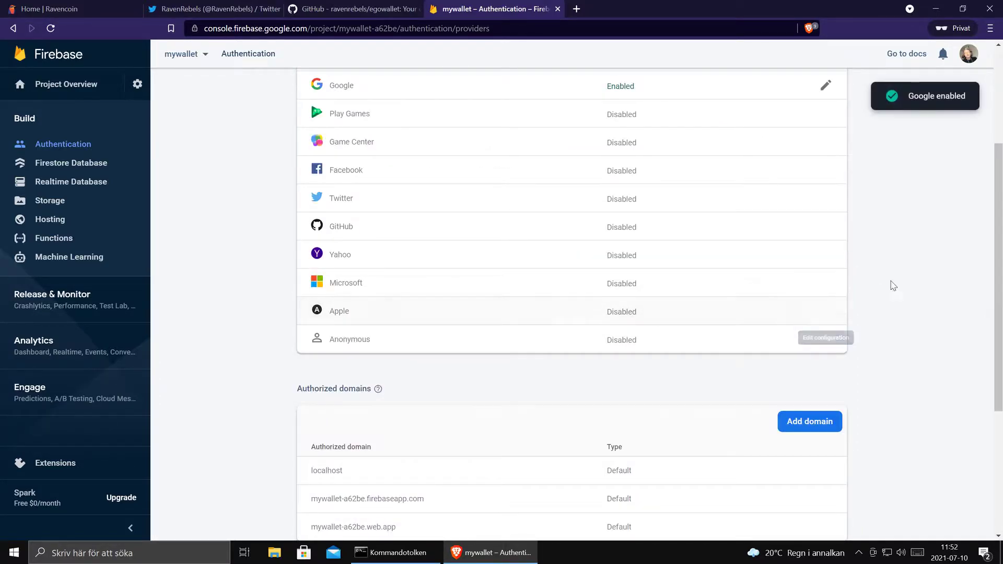
{"action": "scroll", "coordinate": [904, 278], "scroll_direction": "up", "scroll_amount": 3}
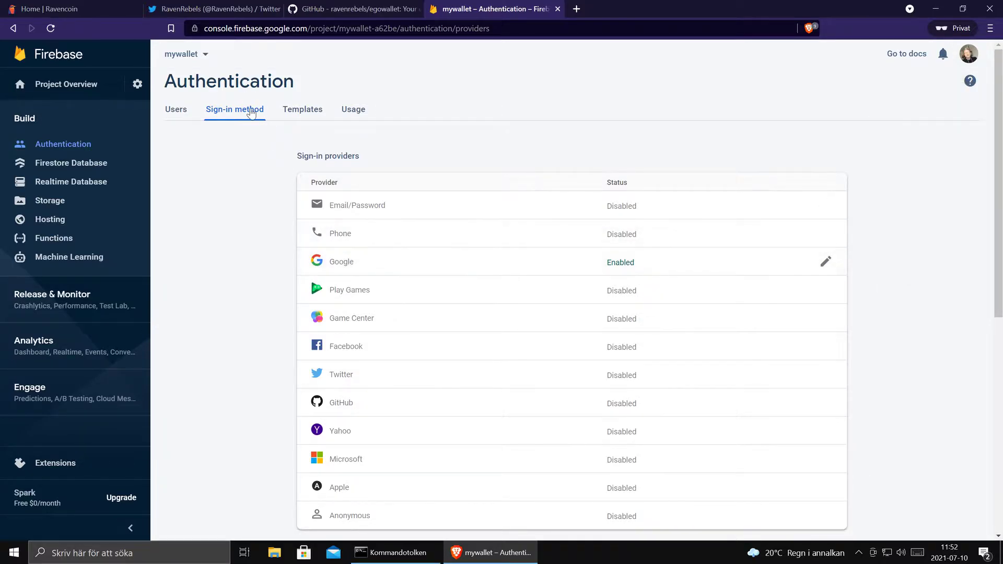
- Return to the egowallet README on GitHub to review the STEP 2 Firebase project instructions
{"action": "left_click", "coordinate": [344, 8]}
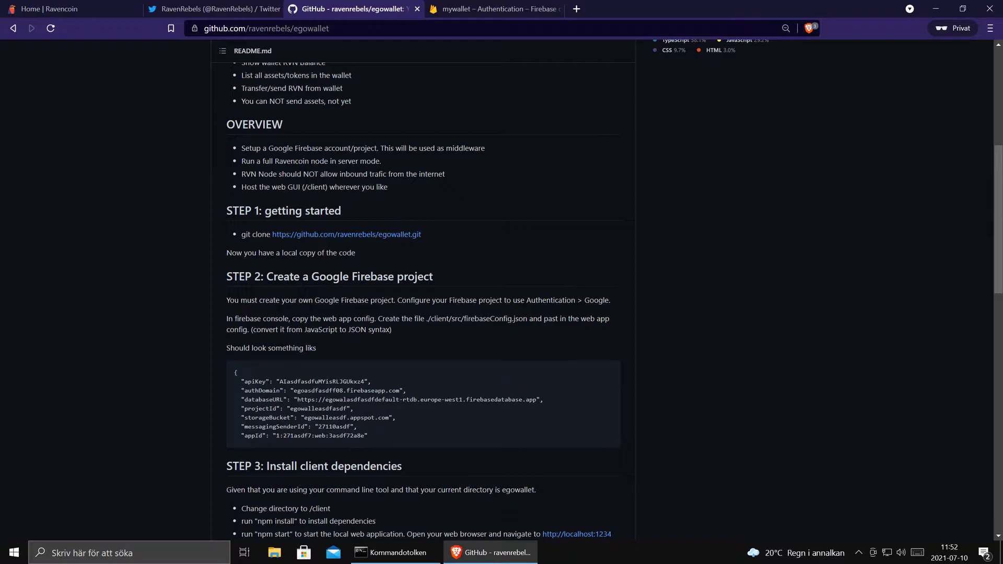
{"action": "scroll", "coordinate": [296, 303], "scroll_direction": "down", "scroll_amount": 2}
{"action": "scroll", "coordinate": [296, 303], "scroll_direction": "up", "scroll_amount": 2}
- Create mywallet's Realtime Database in Belgium (europe-west1), keeping the locked-mode security rules
{"action": "left_click", "coordinate": [471, 8]}
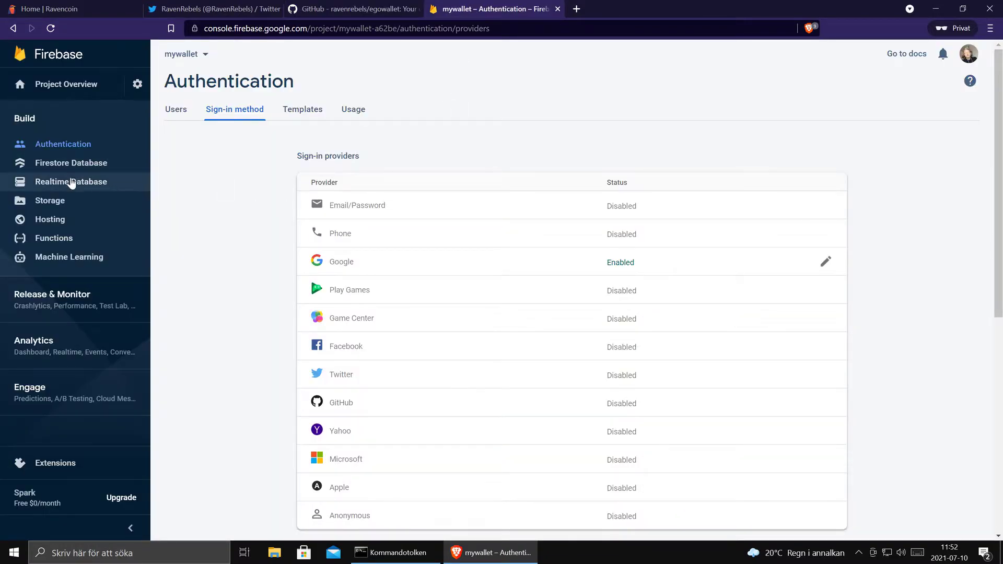
{"action": "left_click", "coordinate": [71, 184]}
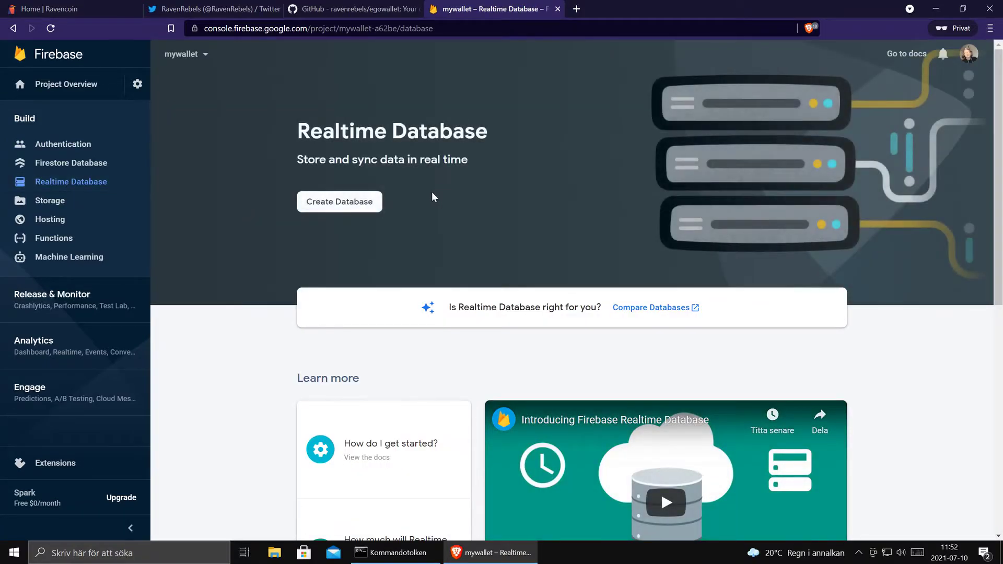
{"action": "left_click", "coordinate": [348, 203]}
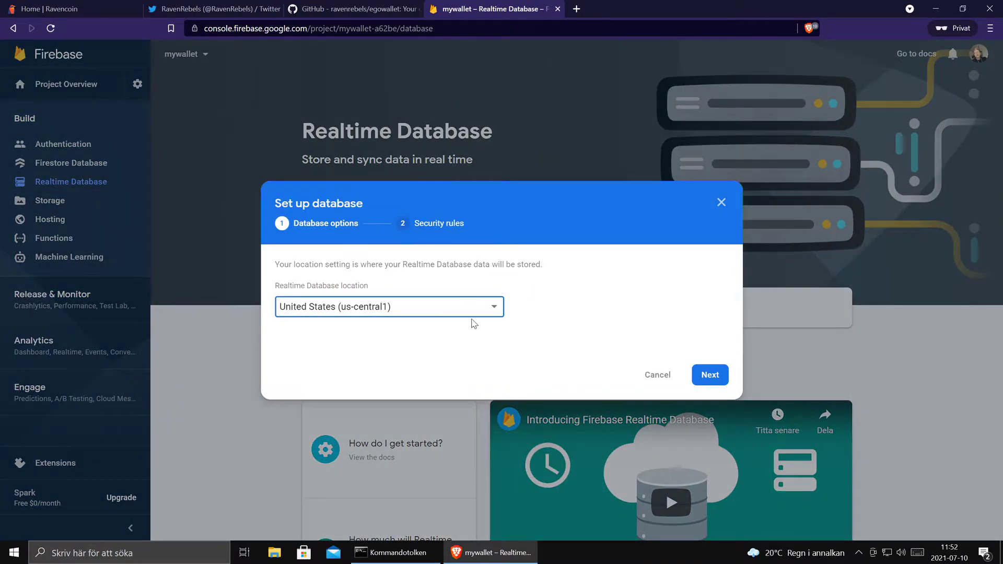
{"action": "left_click", "coordinate": [496, 309]}
{"action": "left_click", "coordinate": [385, 328]}
{"action": "left_click", "coordinate": [708, 375]}
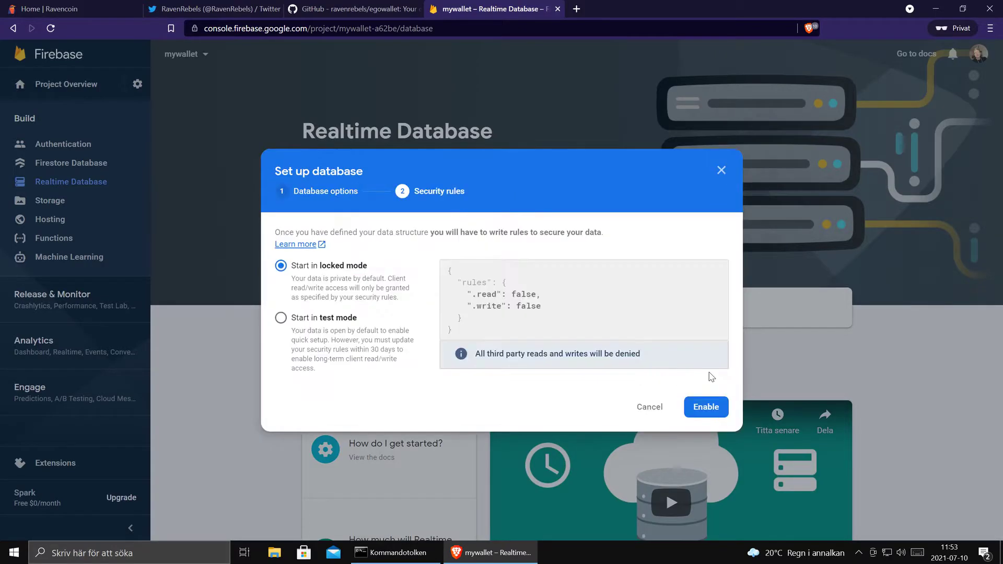
{"action": "left_click", "coordinate": [707, 410]}
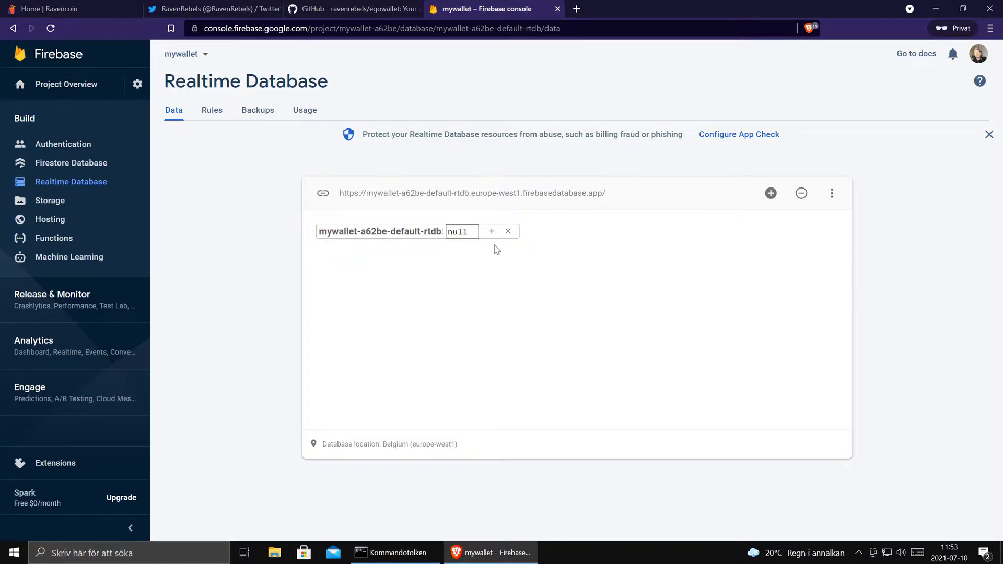
- Check the README's web app config note, then begin adding a web (</>) app from Project settings
{"action": "left_click", "coordinate": [364, 7]}
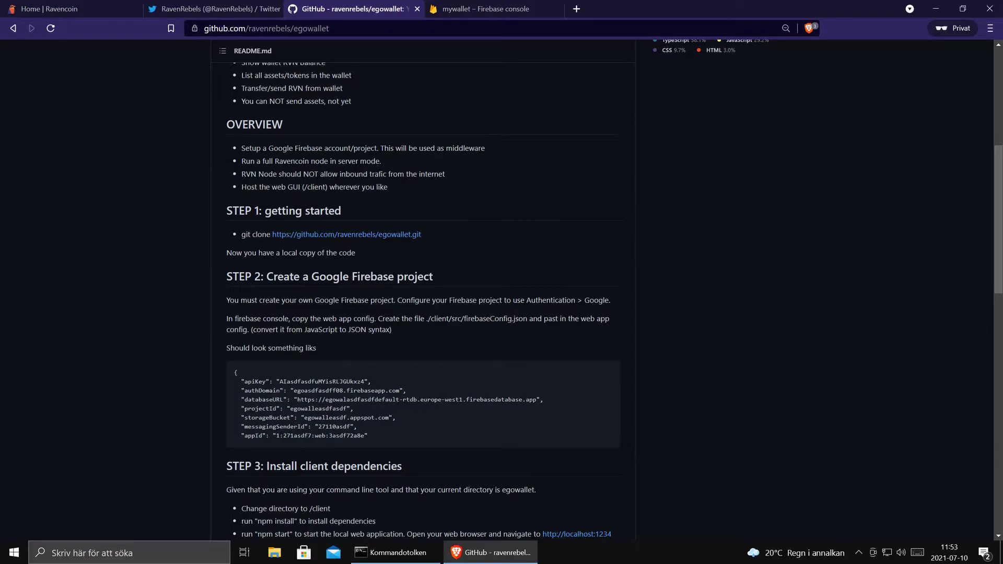
{"action": "left_click_drag", "start_coordinate": [375, 319], "coordinate": [246, 319]}
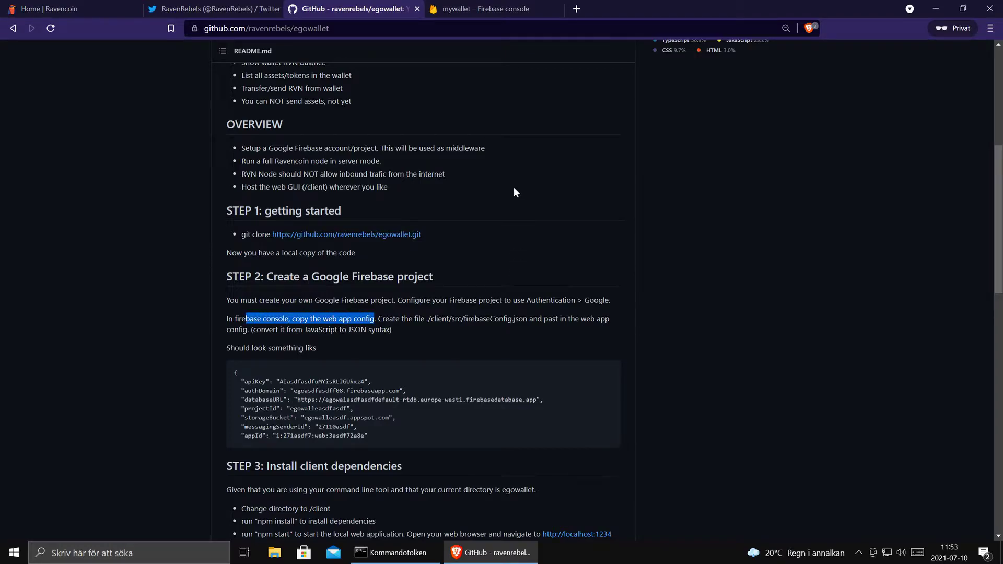
{"action": "left_click", "coordinate": [485, 9]}
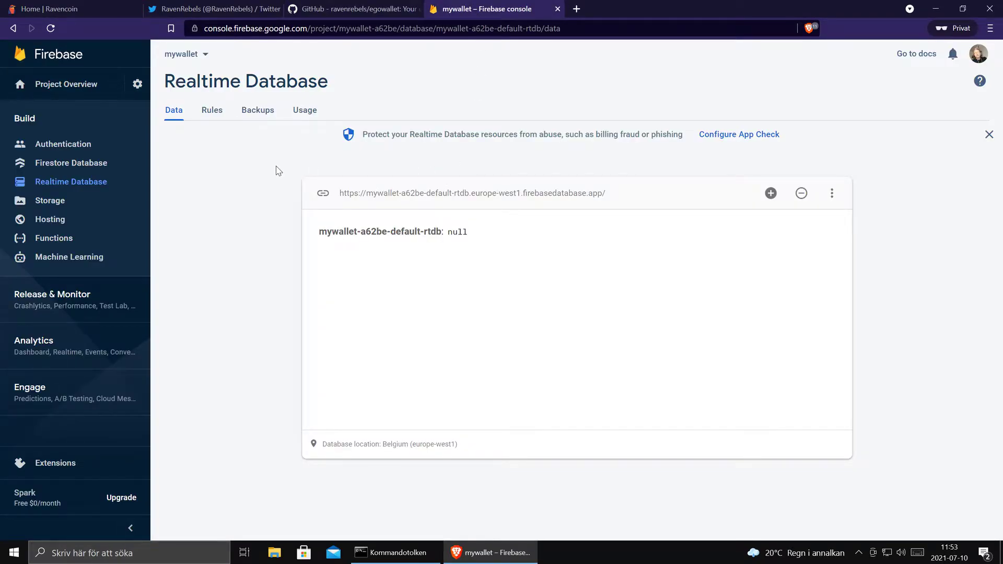
{"action": "left_click", "coordinate": [136, 84]}
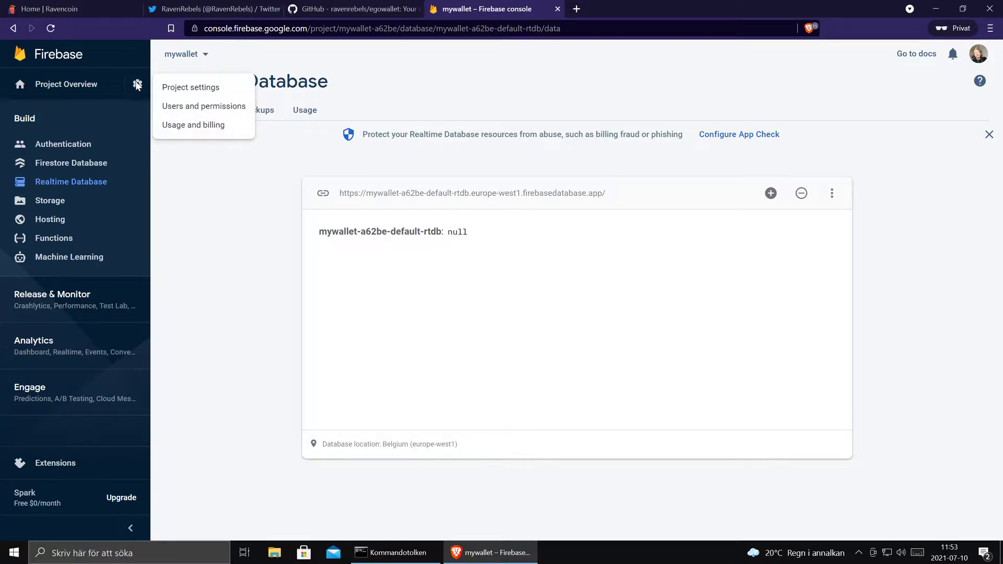
{"action": "left_click", "coordinate": [212, 91]}
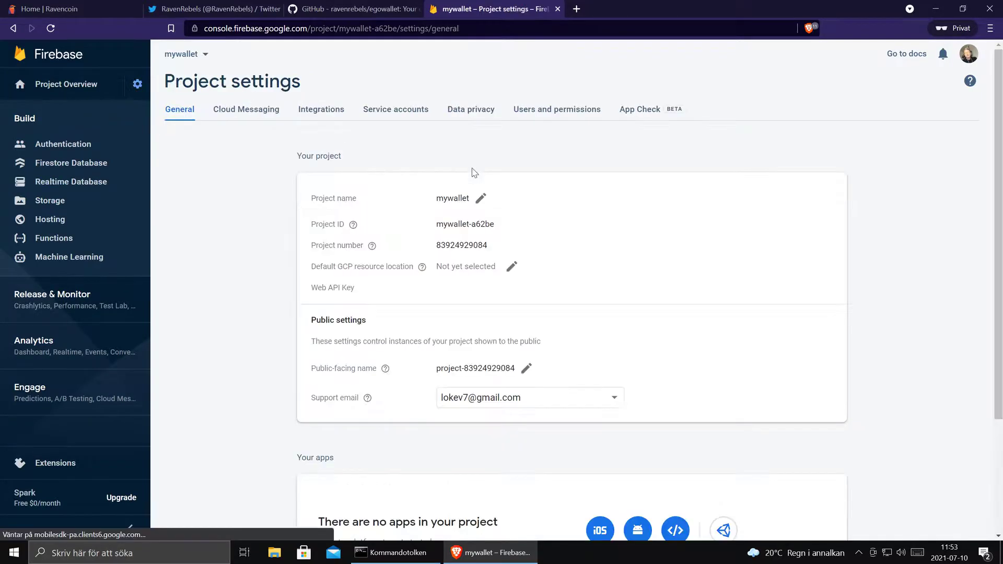
{"action": "scroll", "coordinate": [865, 261], "scroll_direction": "down", "scroll_amount": 3}
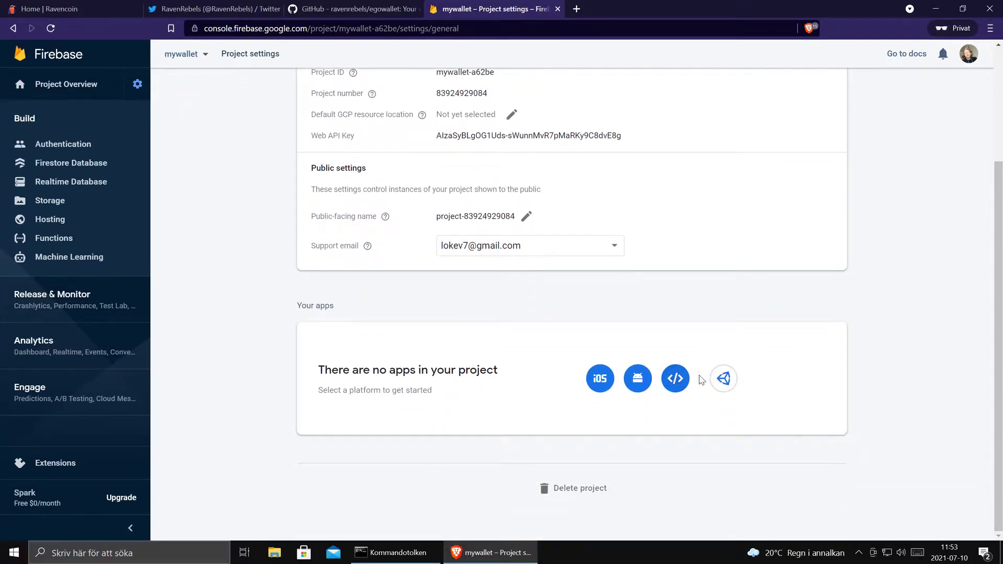
{"action": "left_click", "coordinate": [677, 379]}
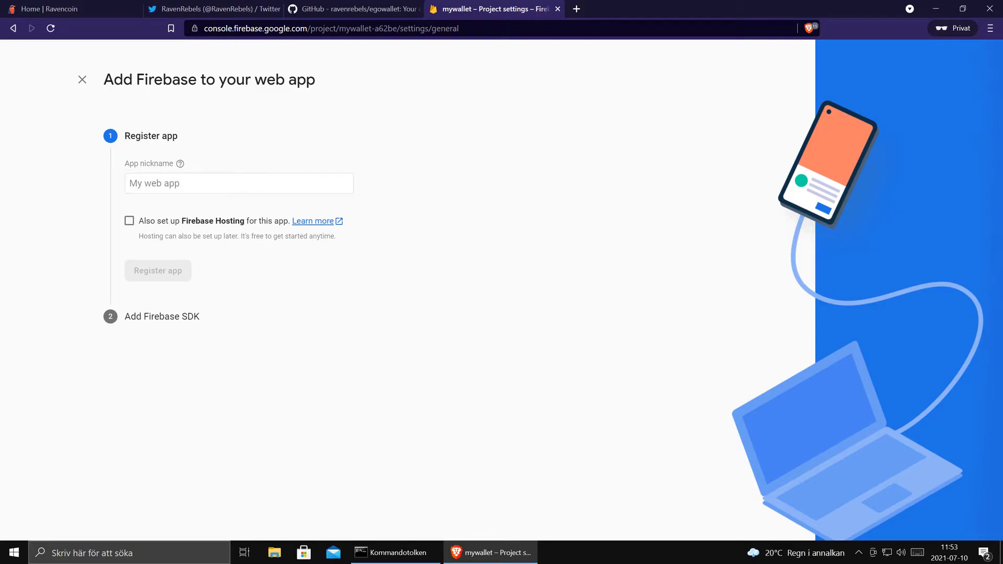
- Register the Firebase web app with the nickname mywallet
{"action": "left_click", "coordinate": [235, 183]}
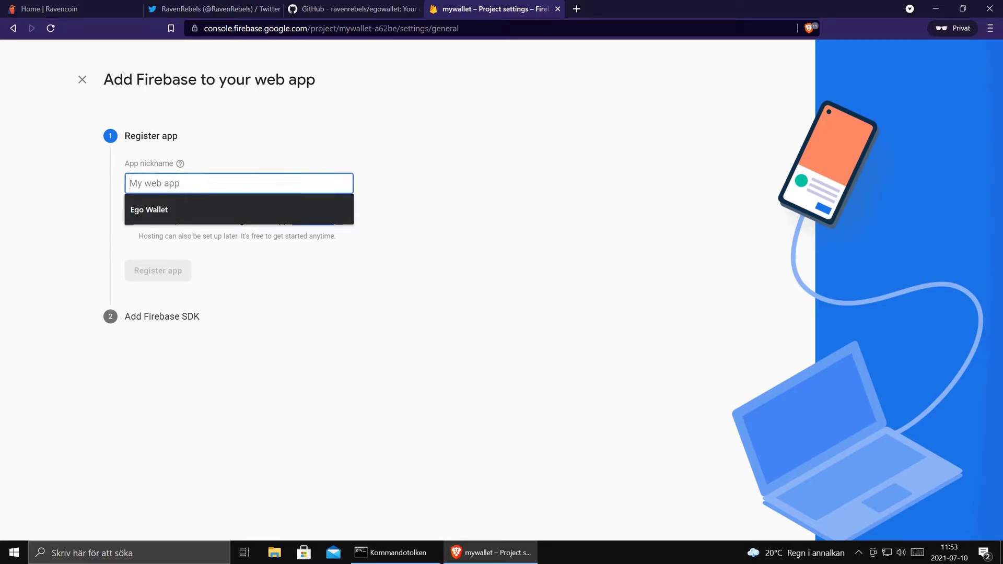
{"action": "type", "text": "all"}
{"action": "key", "text": "BackSpace"}
{"action": "key", "text": "BackSpace"}
{"action": "key", "text": "BackSpace"}
{"action": "key", "text": "BackSpace"}
{"action": "key", "text": "BackSpace"}
{"action": "key", "text": "BackSpace"}
{"action": "type", "text": "mywallet"}
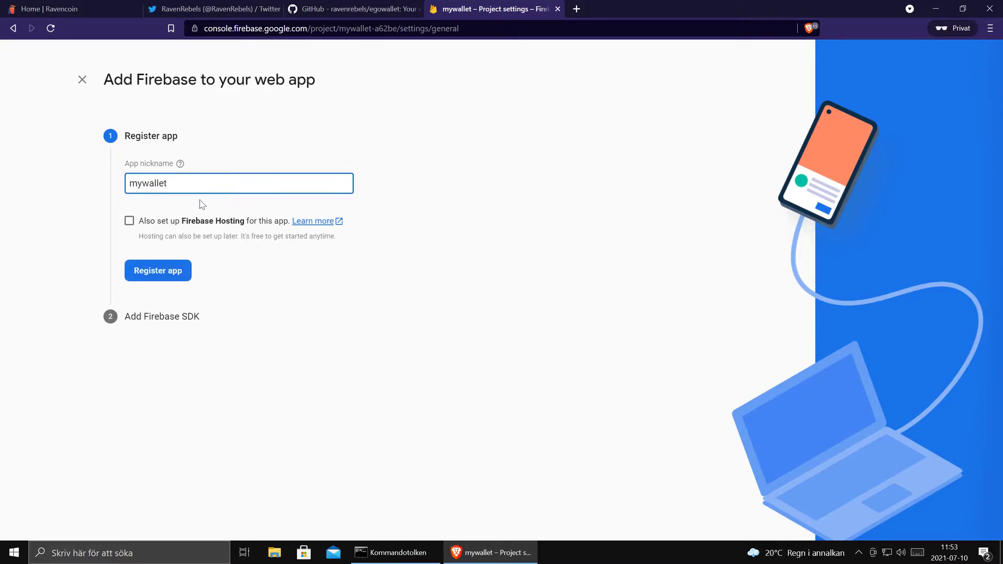
{"action": "left_click", "coordinate": [163, 273]}
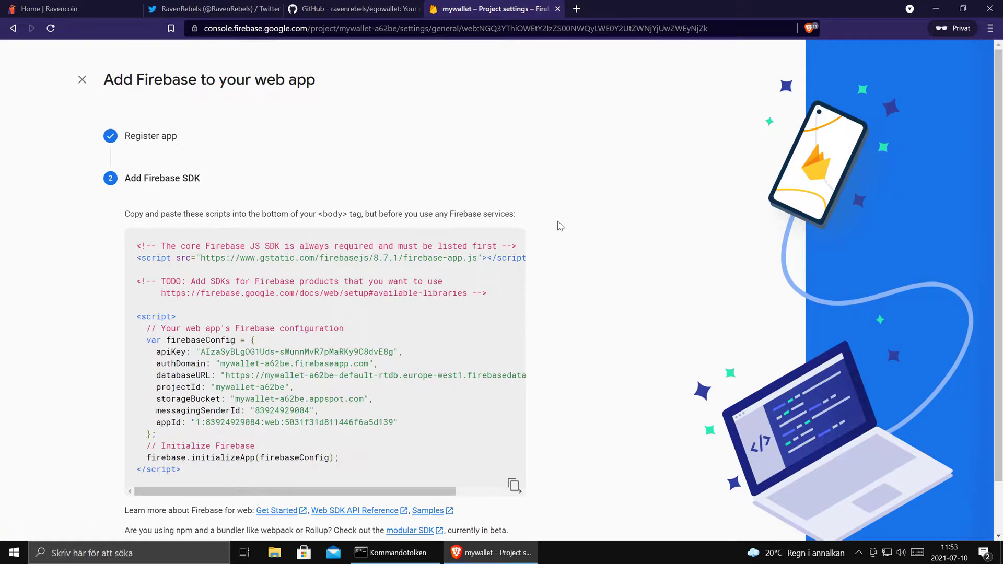
- Select the generated firebaseConfig object for copying into the egowallet project
{"action": "scroll", "coordinate": [998, 209], "scroll_direction": "down", "scroll_amount": 2}
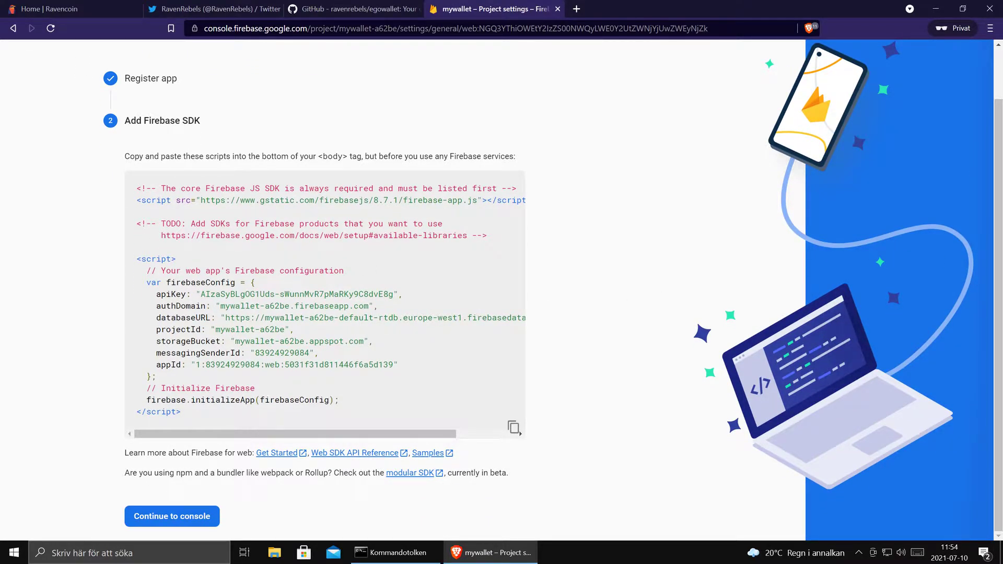
{"action": "left_click_drag", "start_coordinate": [252, 282], "coordinate": [153, 376]}
{"action": "key", "text": "ctrl+c"}
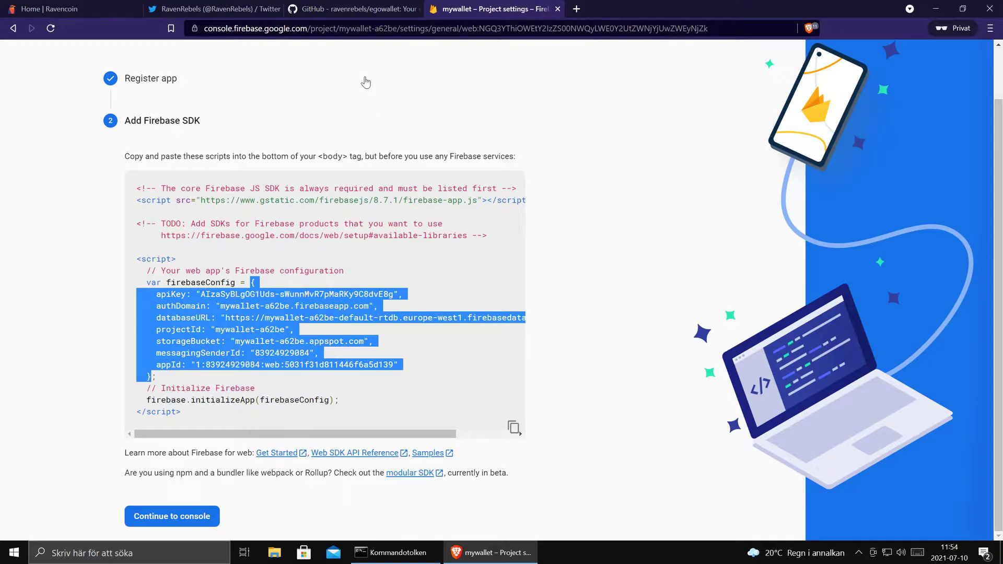
{"action": "left_click", "coordinate": [347, 9]}
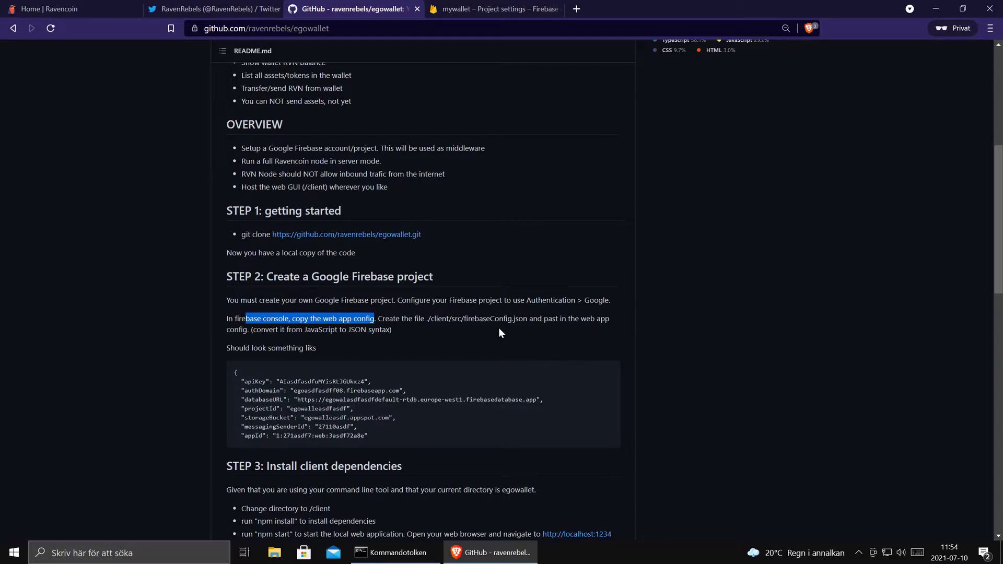
- In Command Prompt, run dir, cd egowallet and 'code .' to open egowallet in VS Code
{"action": "left_click", "coordinate": [402, 556]}
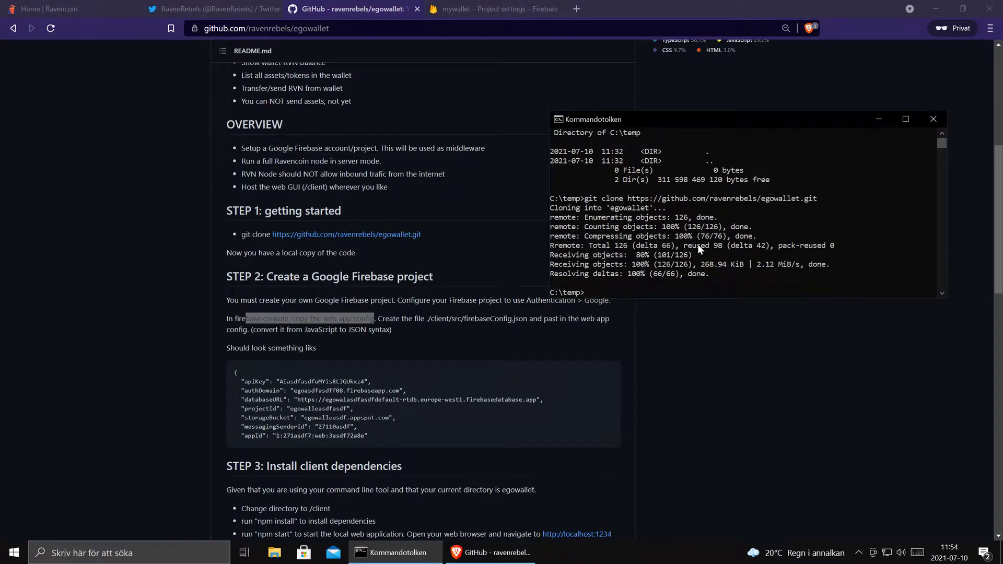
{"action": "type", "text": "dir"}
{"action": "key", "text": "Return"}
{"action": "type", "text": "cd egowallet"}
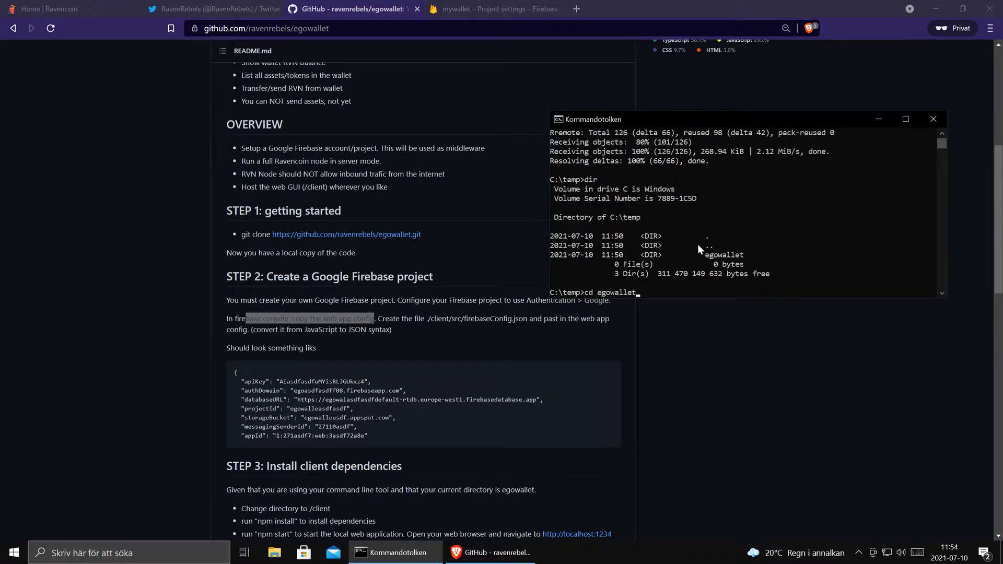
{"action": "key", "text": "Return"}
{"action": "type", "text": "code ."}
{"action": "key", "text": "Return"}
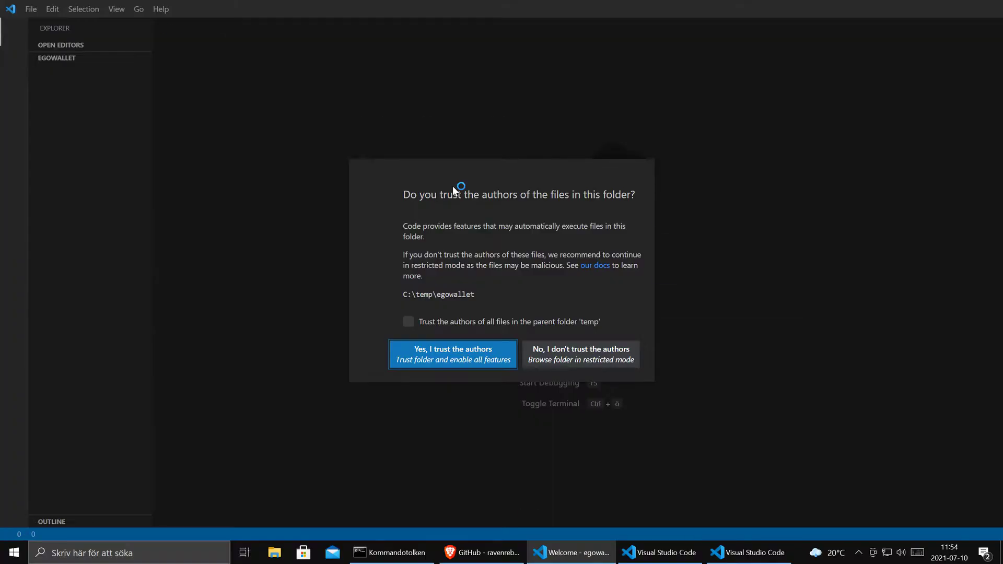
- Trust the egowallet folder, expand client, and close the stray index.js window without saving
{"action": "left_click", "coordinate": [457, 355]}
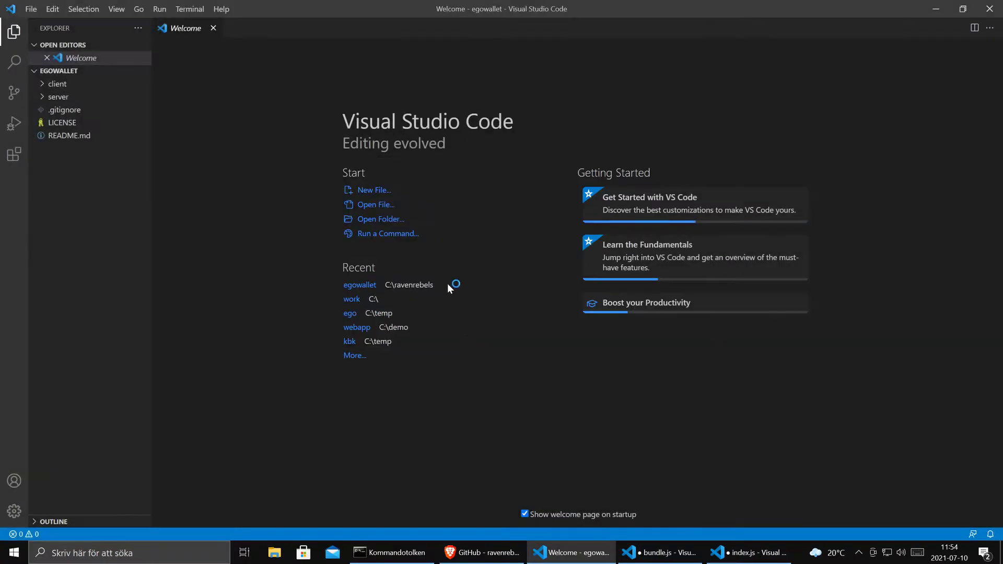
{"action": "left_click", "coordinate": [47, 100]}
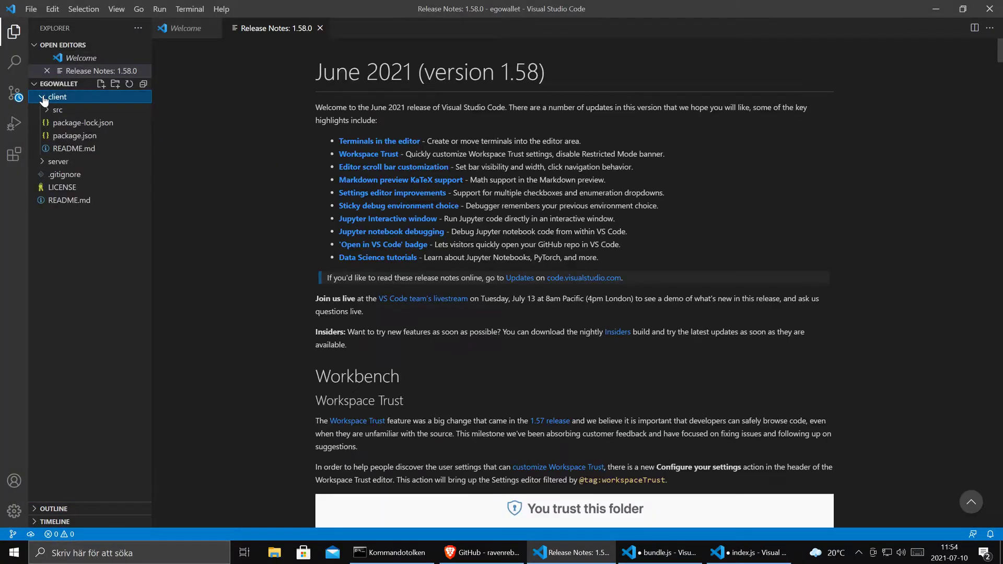
{"action": "key", "text": "alt+Tab"}
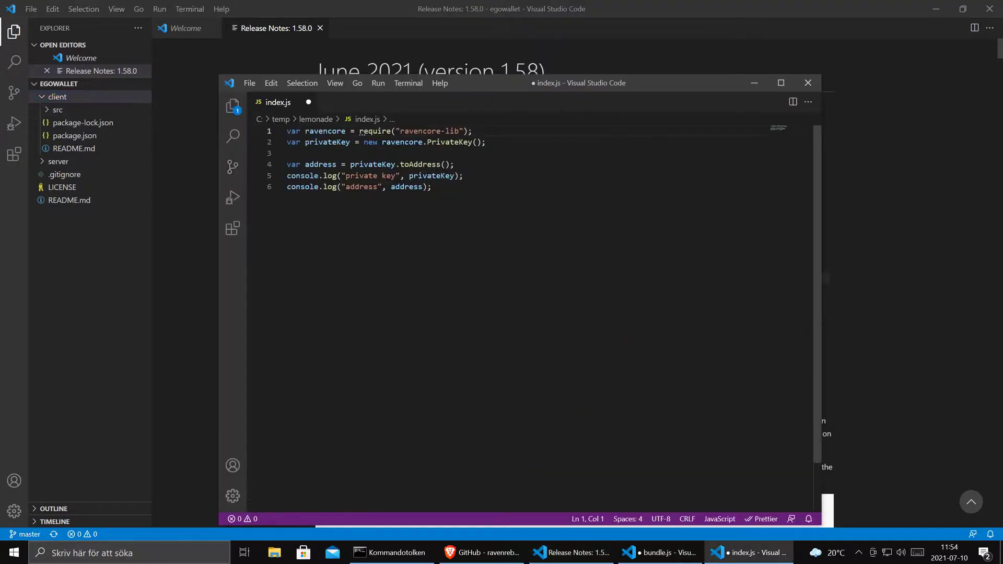
{"action": "left_click", "coordinate": [807, 82]}
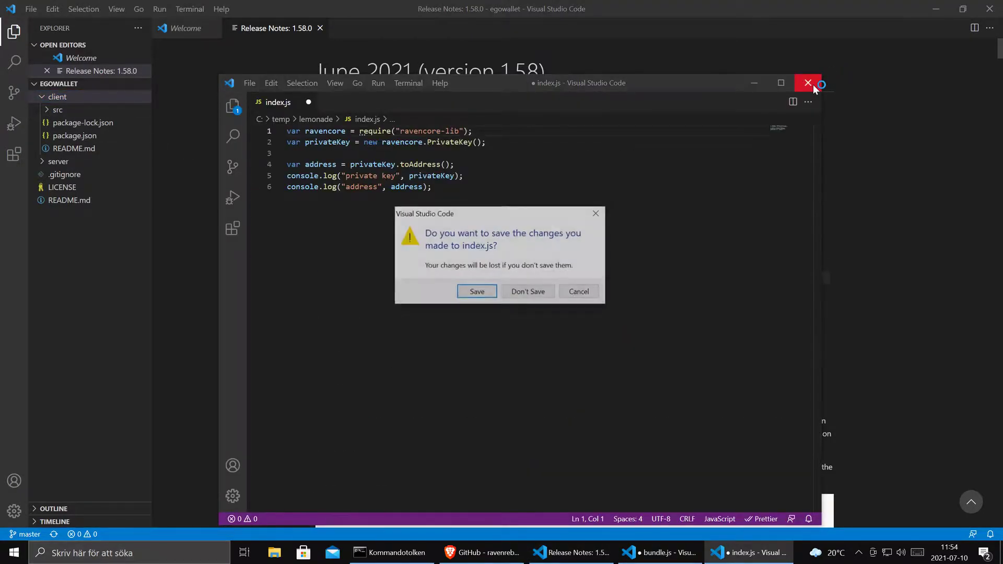
{"action": "left_click", "coordinate": [515, 293]}
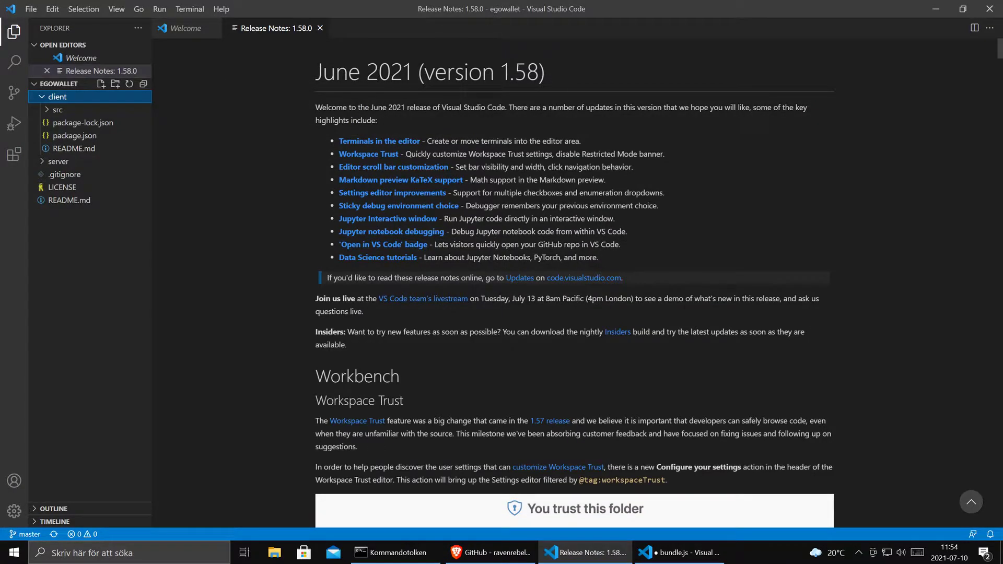
- Close the bundle.js window with Save, then reopen egowallet and expand client/src
{"action": "left_click", "coordinate": [503, 554]}
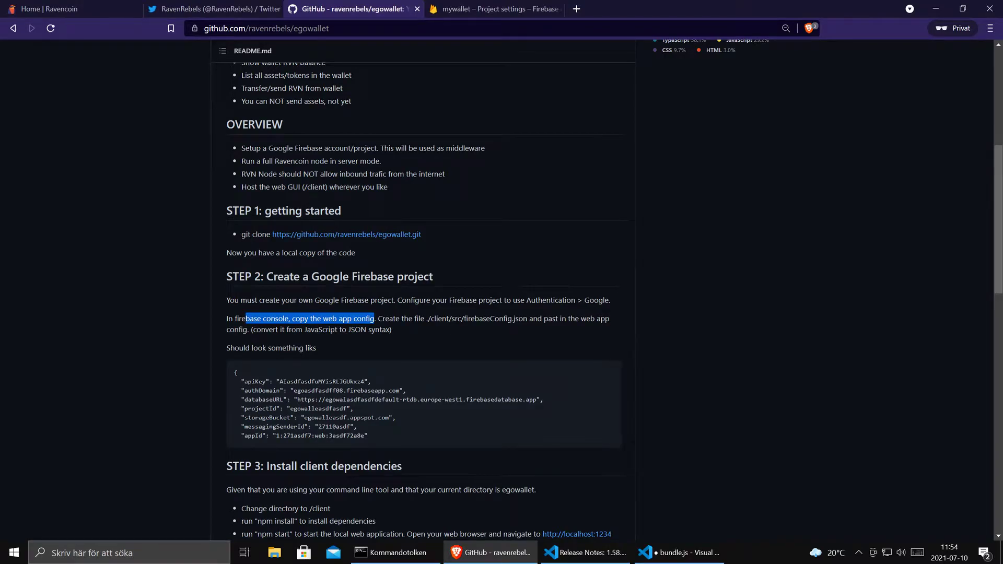
{"action": "left_click", "coordinate": [679, 553]}
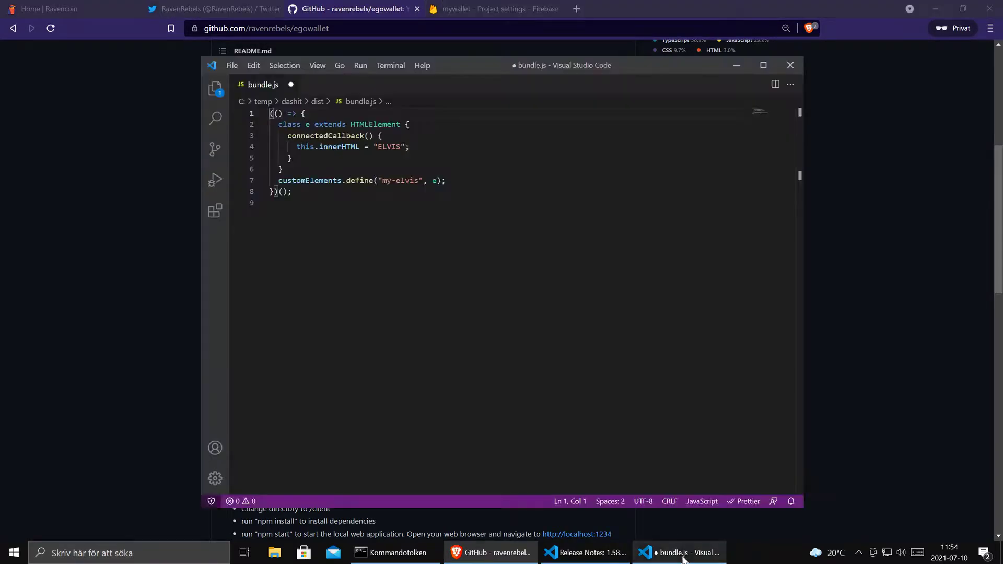
{"action": "left_click", "coordinate": [789, 65]}
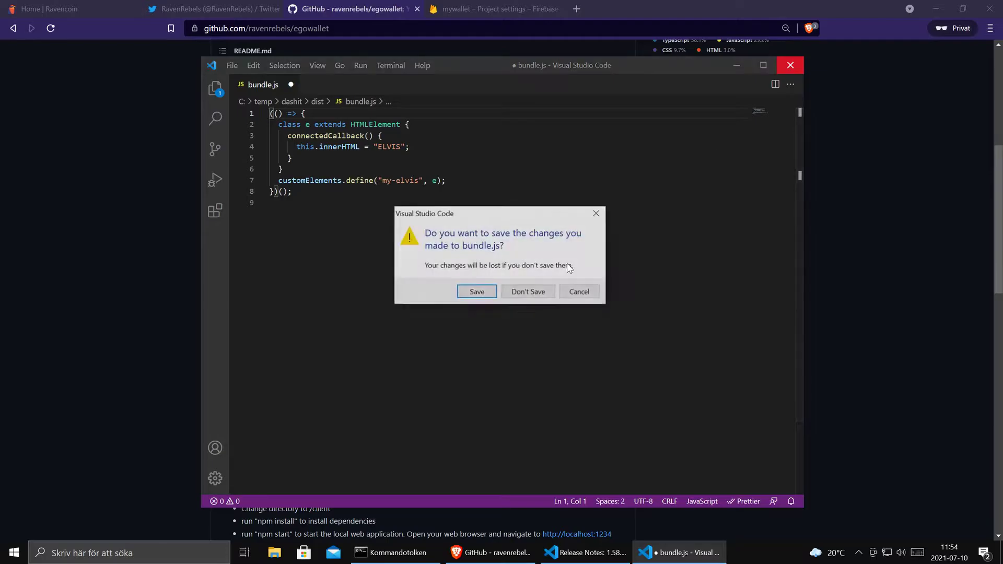
{"action": "left_click", "coordinate": [485, 293]}
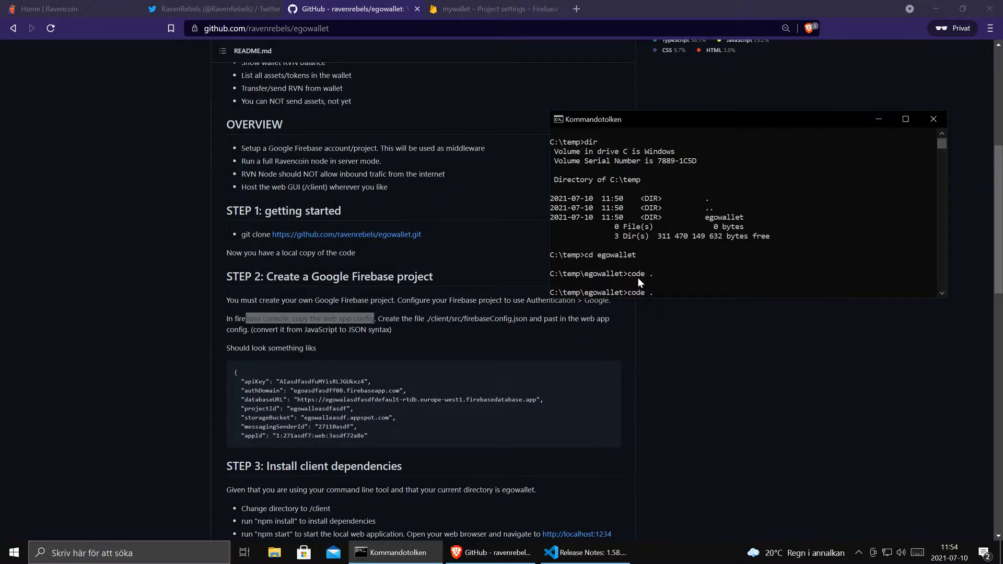
{"action": "key", "text": "Return"}
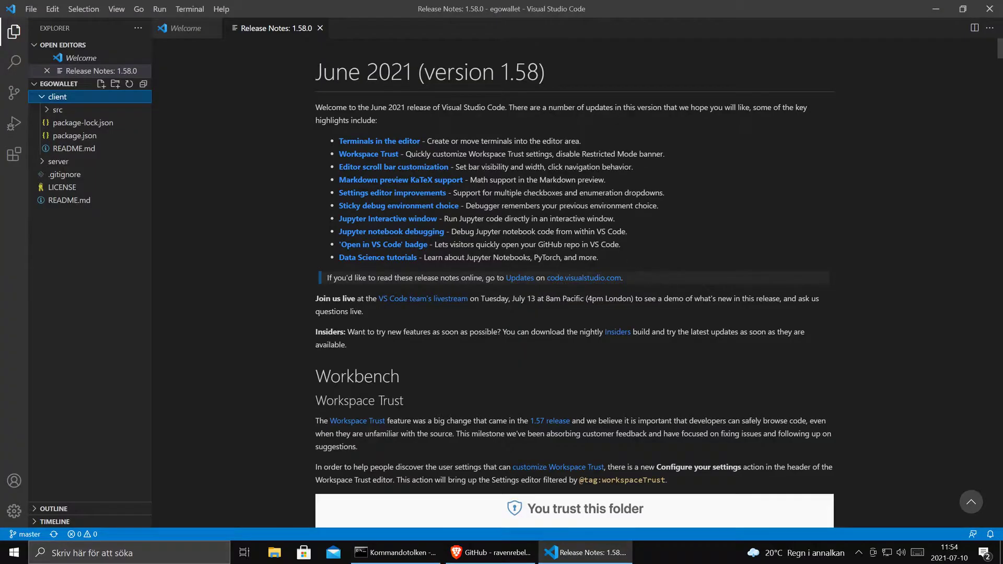
{"action": "left_click", "coordinate": [48, 109]}
- Create firebaseConfig.json in client/src and paste the mywallet Firebase web config into it
{"action": "left_click", "coordinate": [96, 139]}
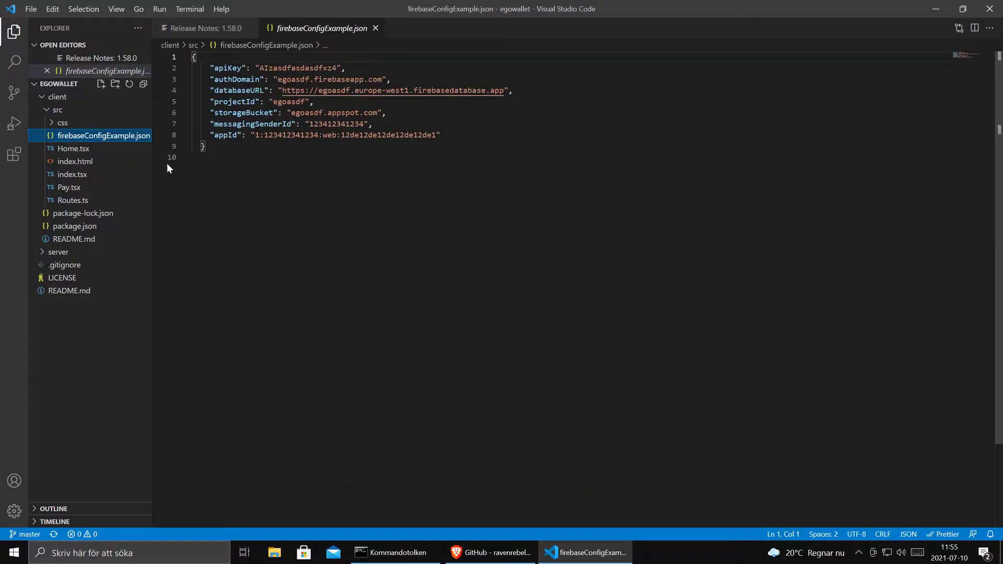
{"action": "right_click", "coordinate": [59, 110]}
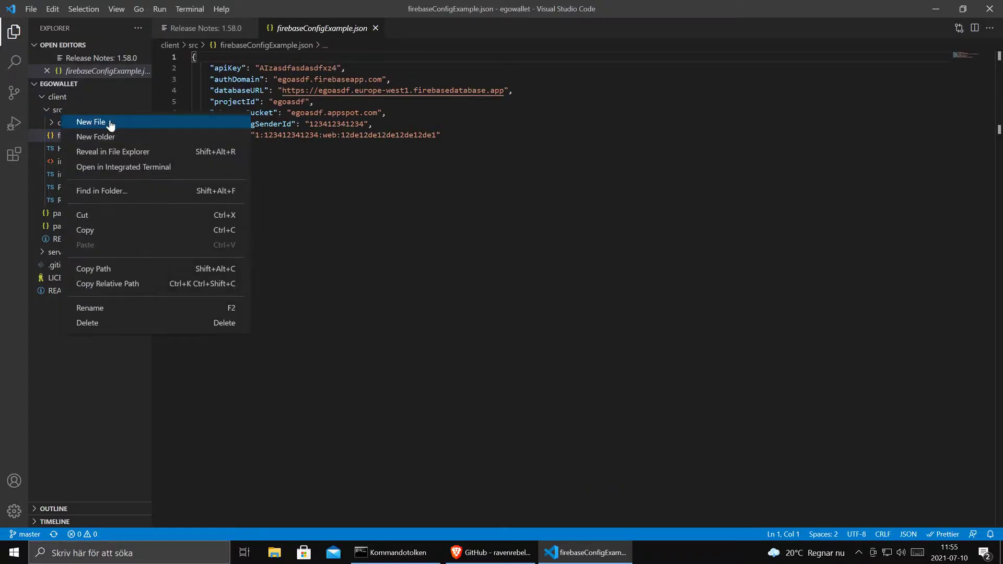
{"action": "left_click", "coordinate": [91, 122]}
{"action": "type", "text": "firebaseConfig.json"}
{"action": "key", "text": "Return"}
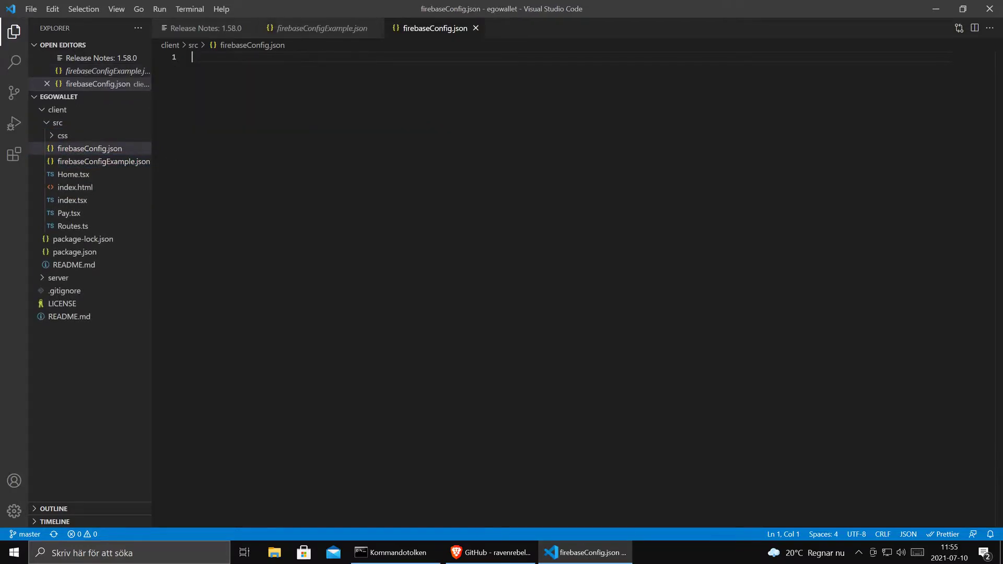
{"action": "key", "text": "ctrl+v"}
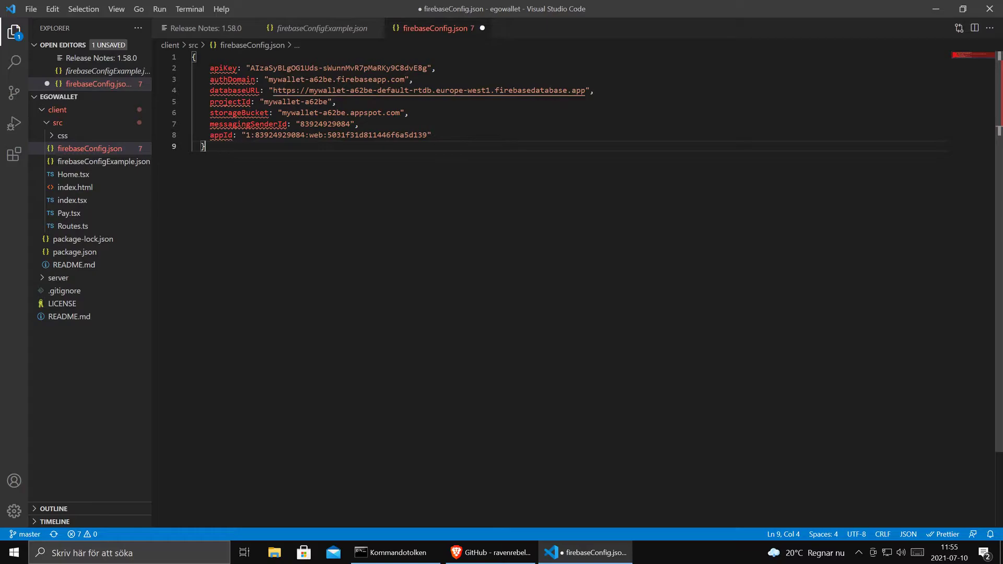
- Reformat the config into valid JSON with Format Document and save firebaseConfig.json
{"action": "left_click", "coordinate": [223, 68]}
{"action": "key", "text": "shift+alt+f"}
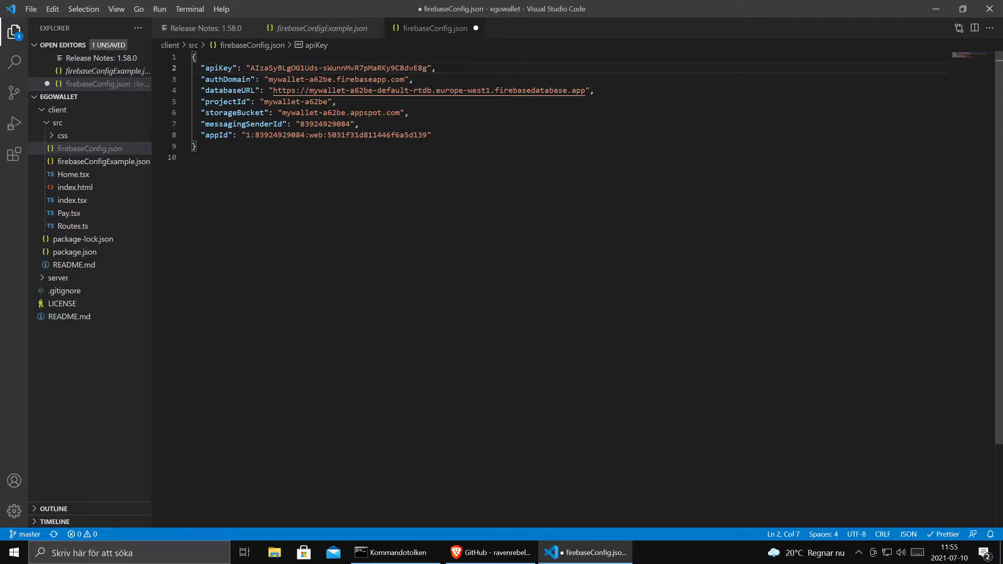
{"action": "left_click", "coordinate": [433, 135]}
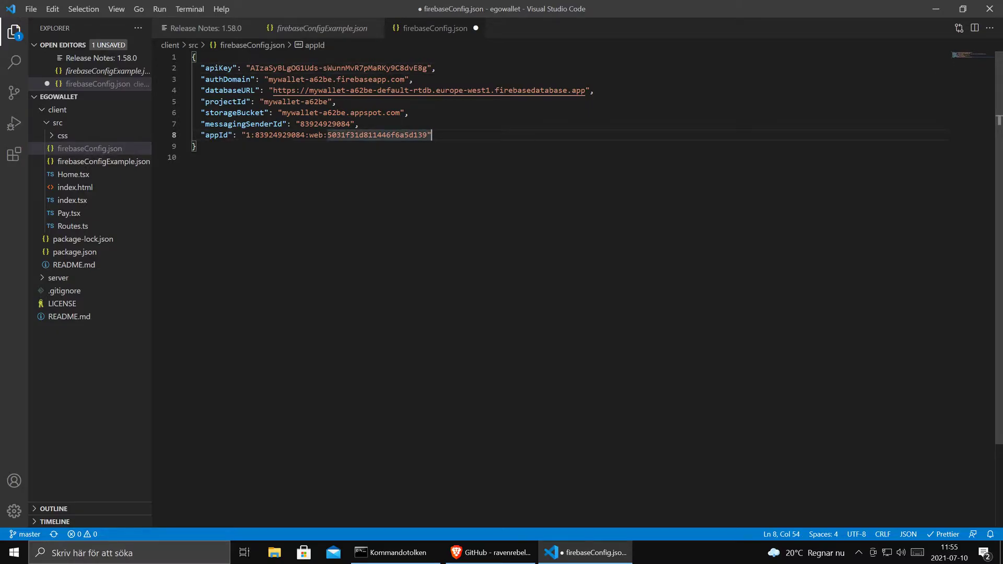
{"action": "left_click_drag", "start_coordinate": [200, 68], "coordinate": [233, 68]}
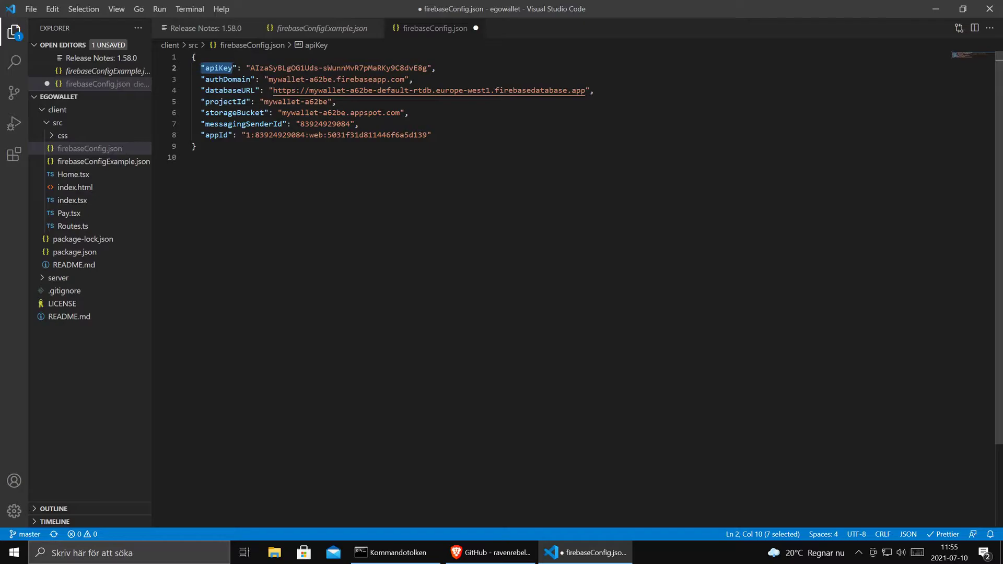
{"action": "left_click", "coordinate": [197, 147]}
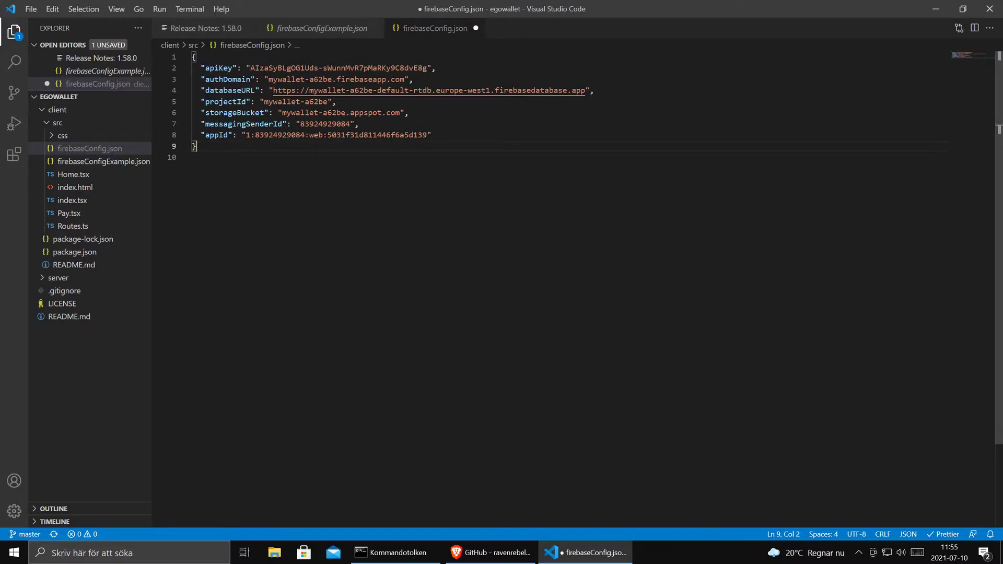
{"action": "key", "text": "ctrl+s"}
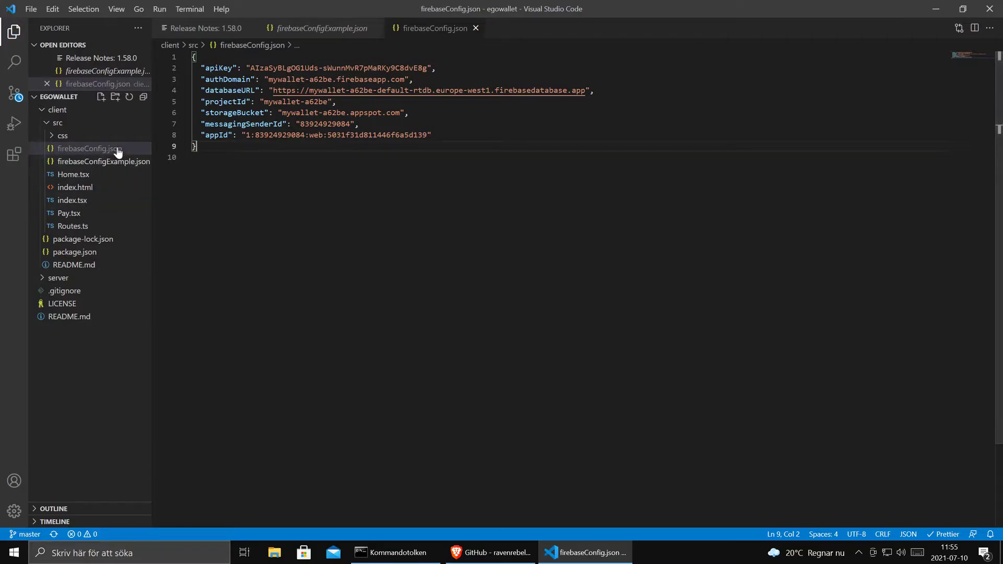
- Scroll the egowallet README on GitHub down to STEP 3 and STEP 4
{"action": "left_click", "coordinate": [506, 559]}
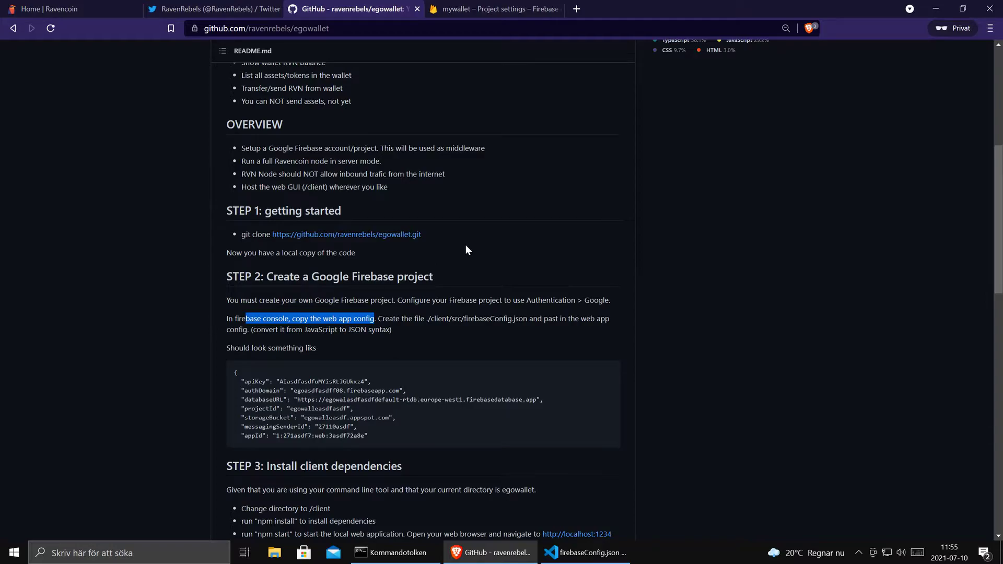
{"action": "scroll", "coordinate": [465, 246], "scroll_direction": "down", "scroll_amount": 3}
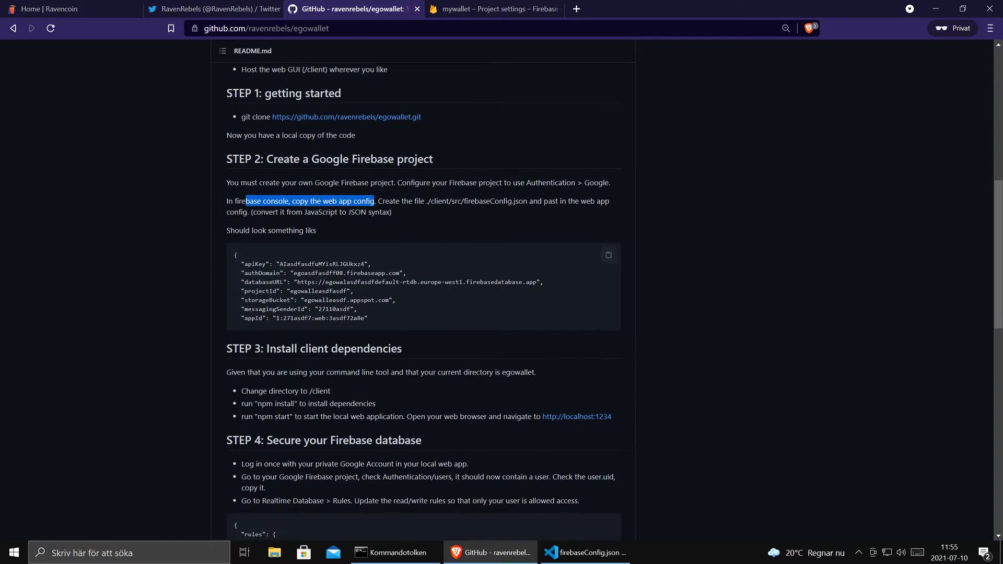
{"action": "scroll", "coordinate": [356, 328], "scroll_direction": "down", "scroll_amount": 1}
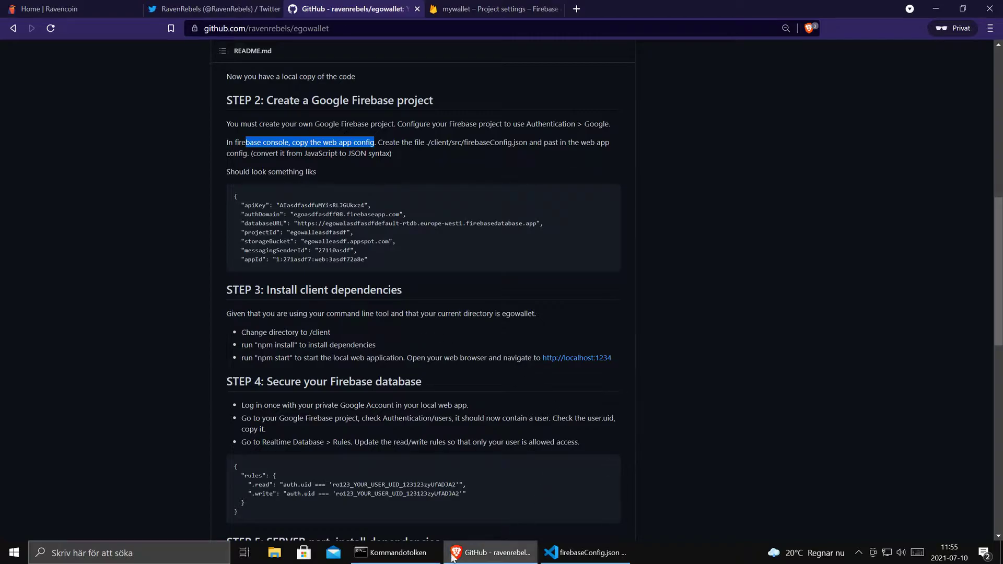
- Change into the client folder and run npm install
{"action": "left_click", "coordinate": [394, 552]}
{"action": "type", "text": "cd client"}
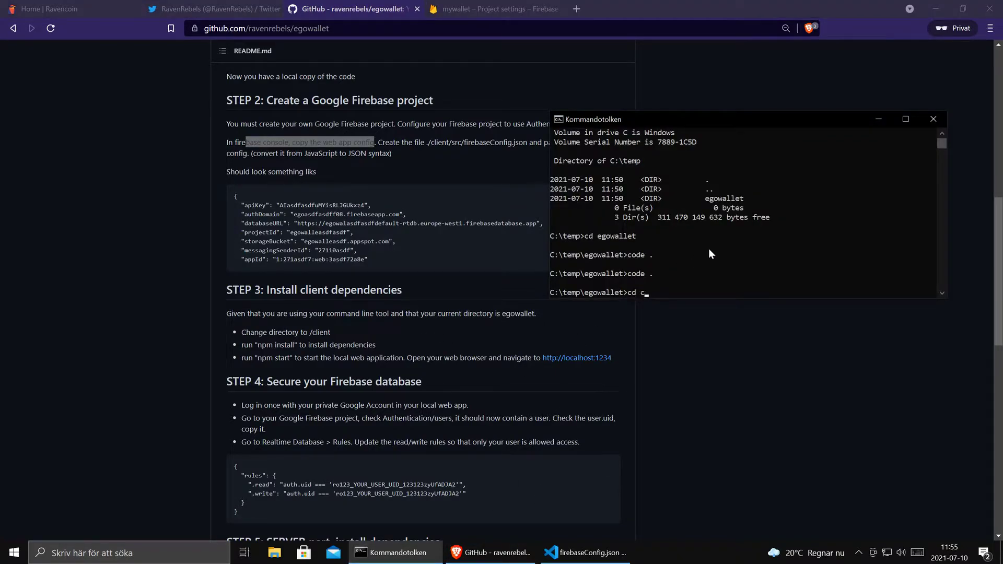
{"action": "key", "text": "Return"}
{"action": "type", "text": "npminst"}
{"action": "key", "text": "BackSpace"}
{"action": "key", "text": "BackSpace"}
{"action": "key", "text": "BackSpace"}
{"action": "key", "text": "BackSpace"}
{"action": "type", "text": "install"}
{"action": "key", "text": "Return"}
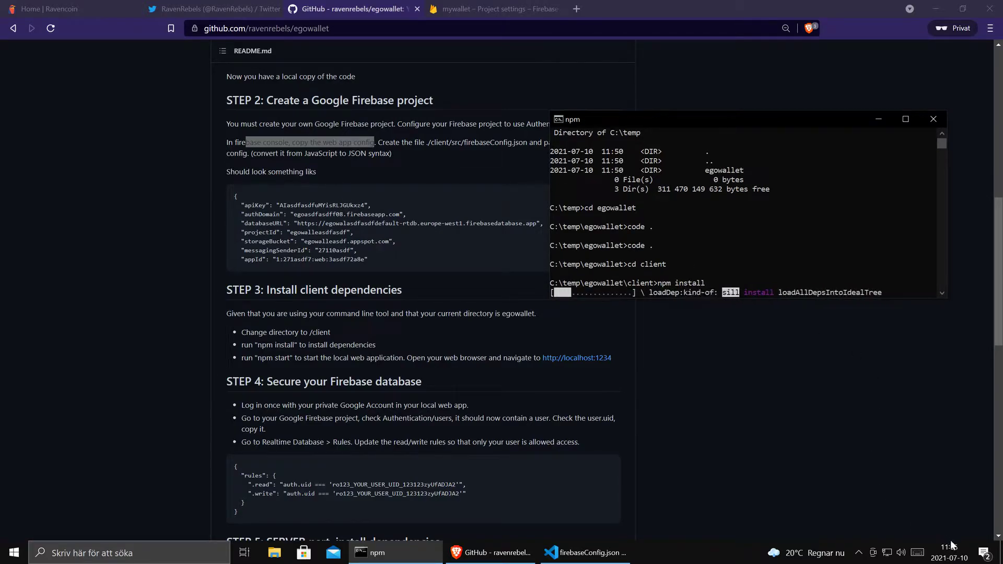
- After the install finishes, run npm start to serve the client at localhost:1234
{"action": "left_click", "coordinate": [954, 556]}
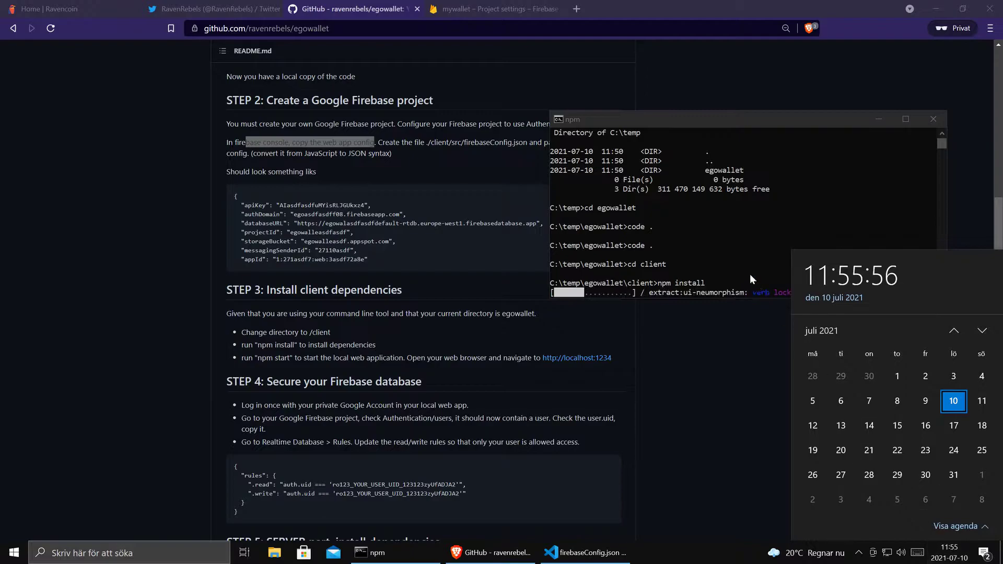
{"action": "left_click", "coordinate": [703, 225]}
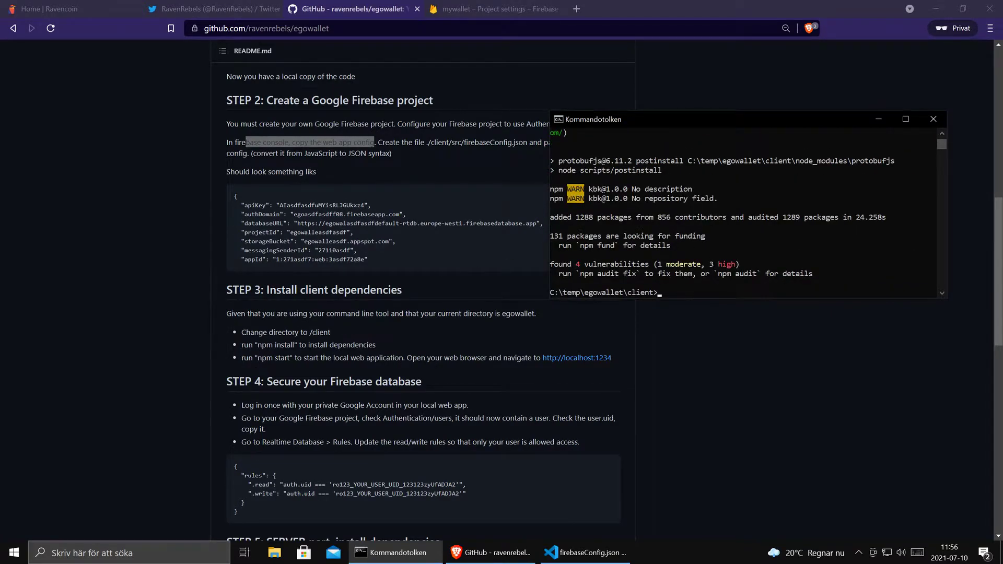
{"action": "type", "text": "npm start"}
{"action": "key", "text": "Return"}
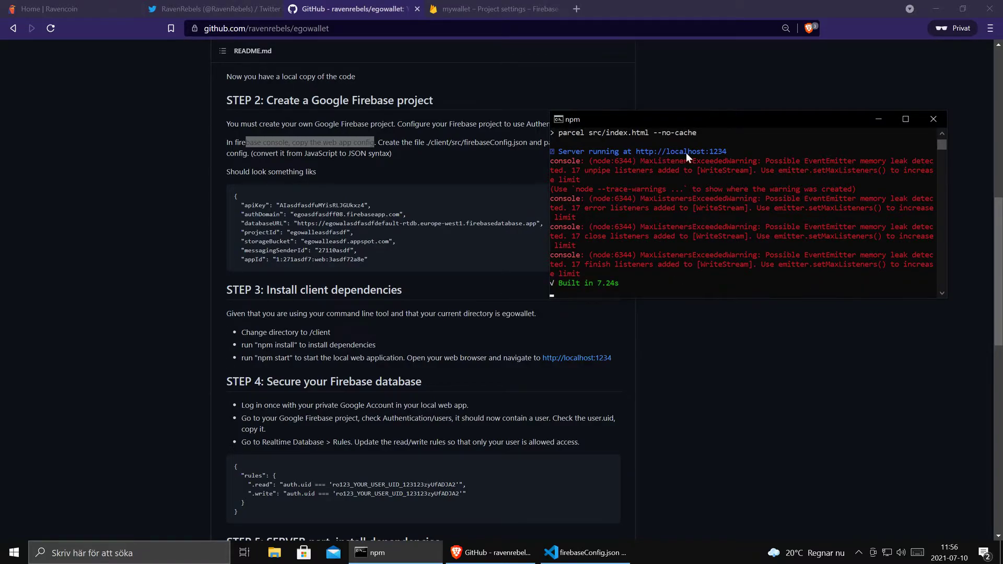
- Load localhost:1234 in a new tab and sign in with the Google account
{"action": "left_click", "coordinate": [577, 9]}
{"action": "type", "text": "localhost:1234"}
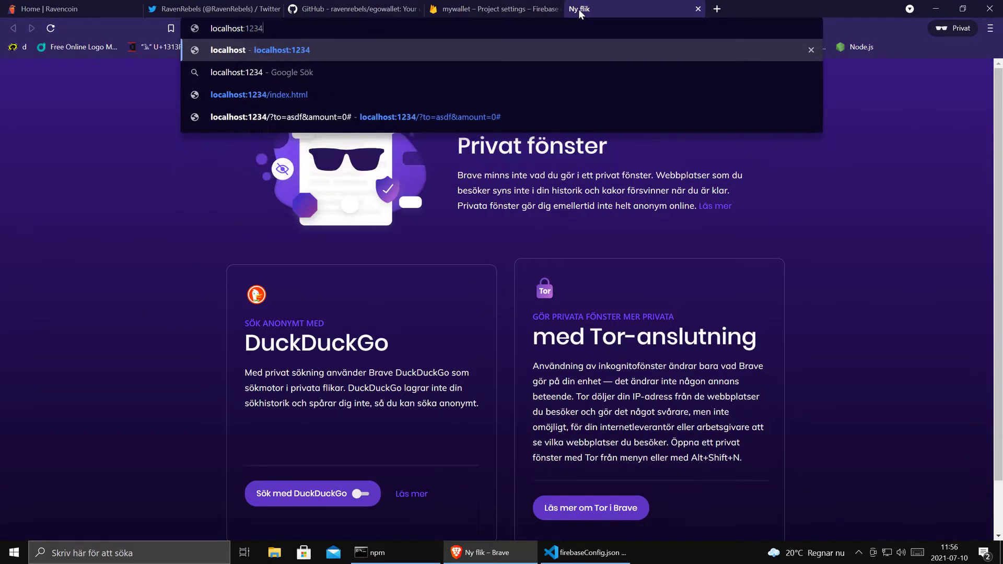
{"action": "key", "text": "Return"}
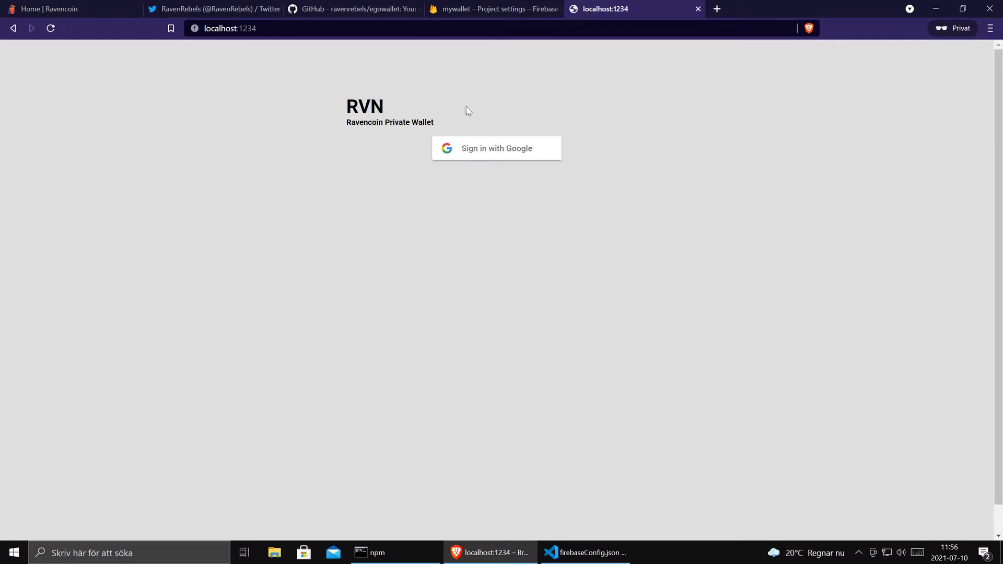
{"action": "left_click", "coordinate": [498, 156]}
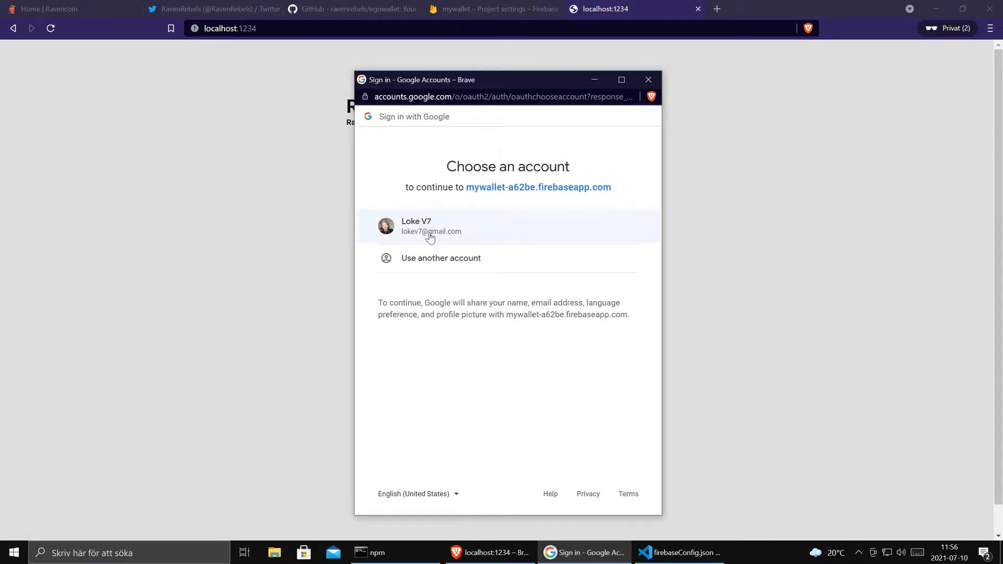
{"action": "left_click", "coordinate": [433, 232]}
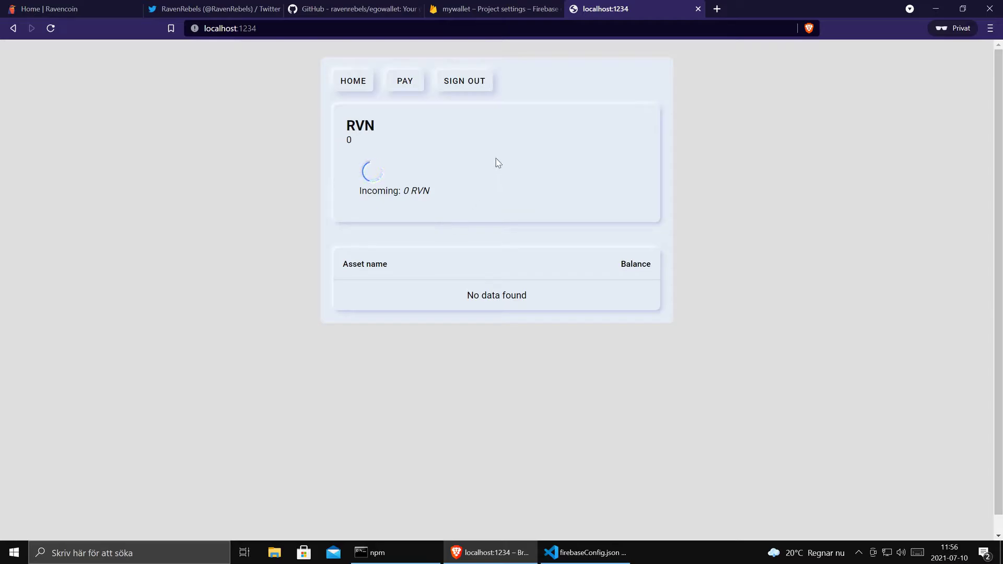
- Scroll the egowallet README to STEP 4 and highlight the local web app login step
{"action": "left_click", "coordinate": [362, 12]}
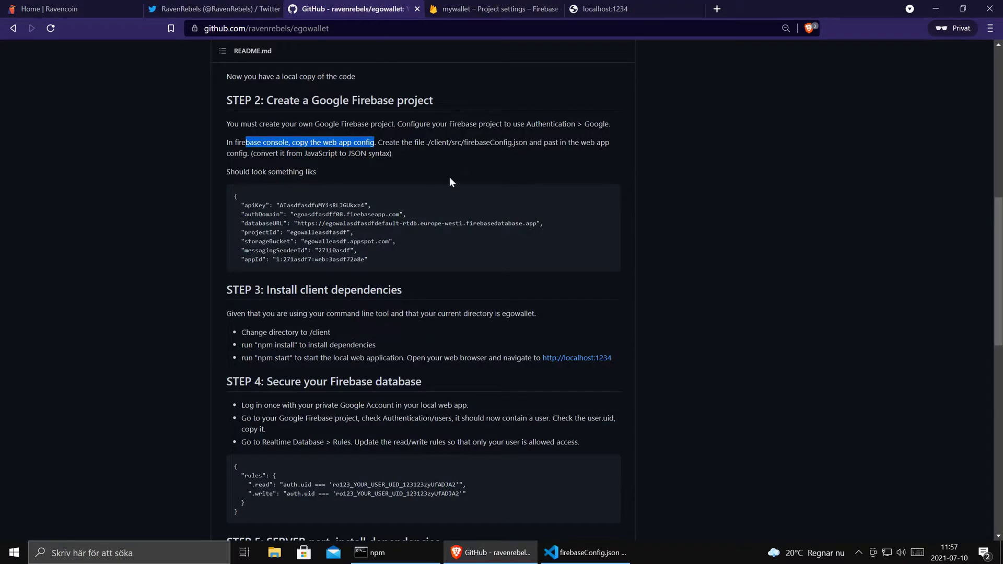
{"action": "scroll", "coordinate": [440, 327], "scroll_direction": "down", "scroll_amount": 2}
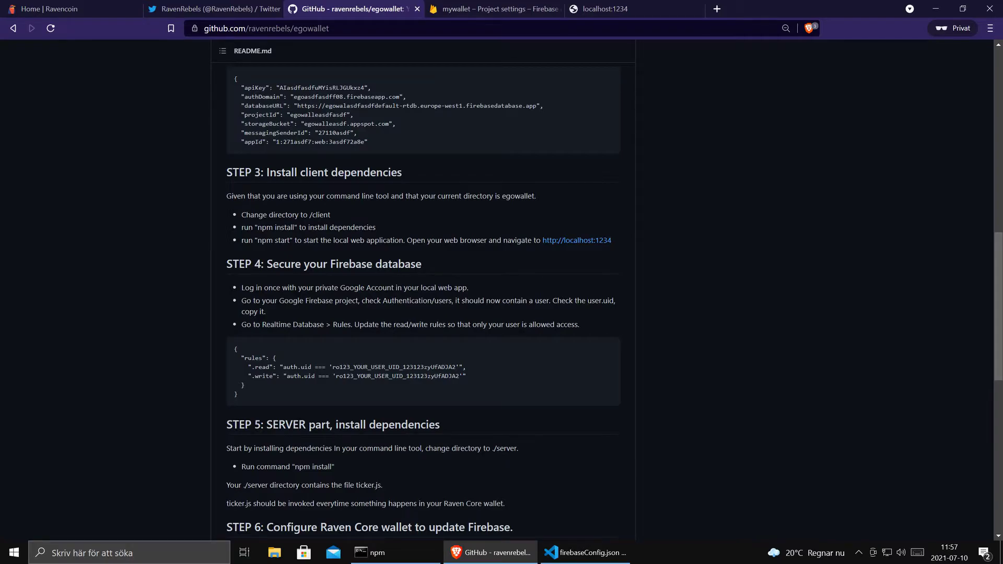
{"action": "left_click_drag", "start_coordinate": [469, 287], "coordinate": [422, 287]}
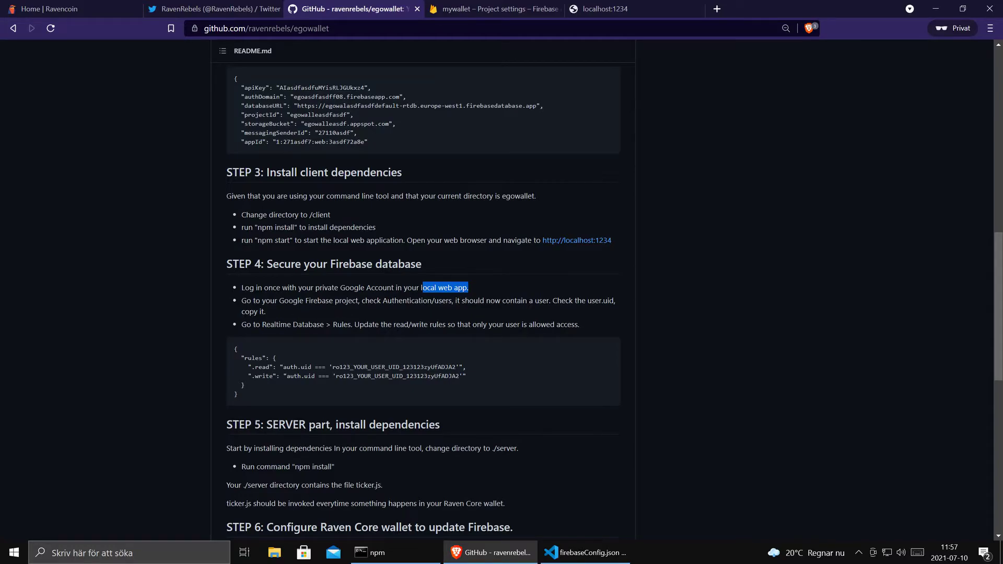
- Close the Add Firebase overlay and copy the wallet user's UID from Authentication > Users
{"action": "left_click", "coordinate": [485, 9]}
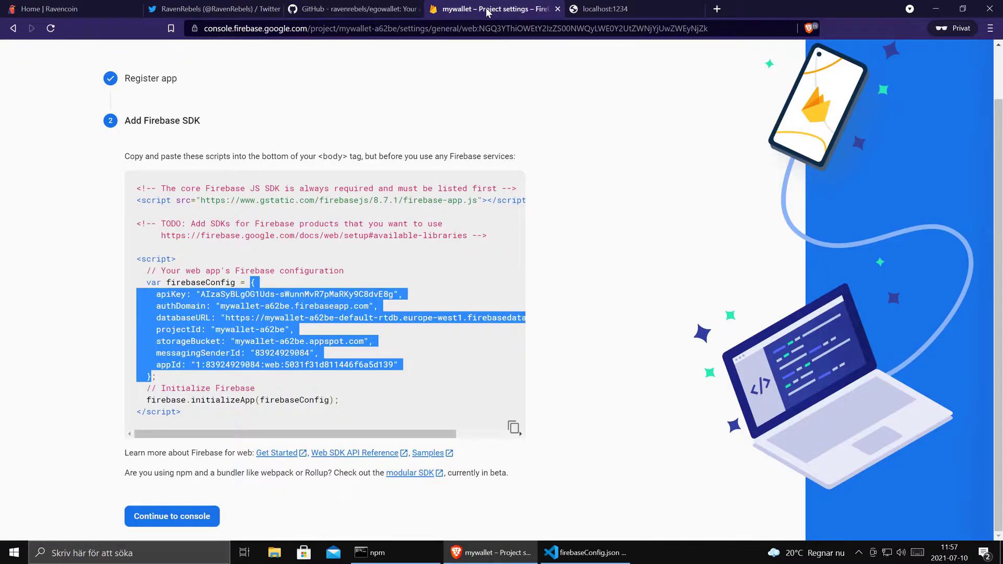
{"action": "scroll", "coordinate": [374, 126], "scroll_direction": "up", "scroll_amount": 1}
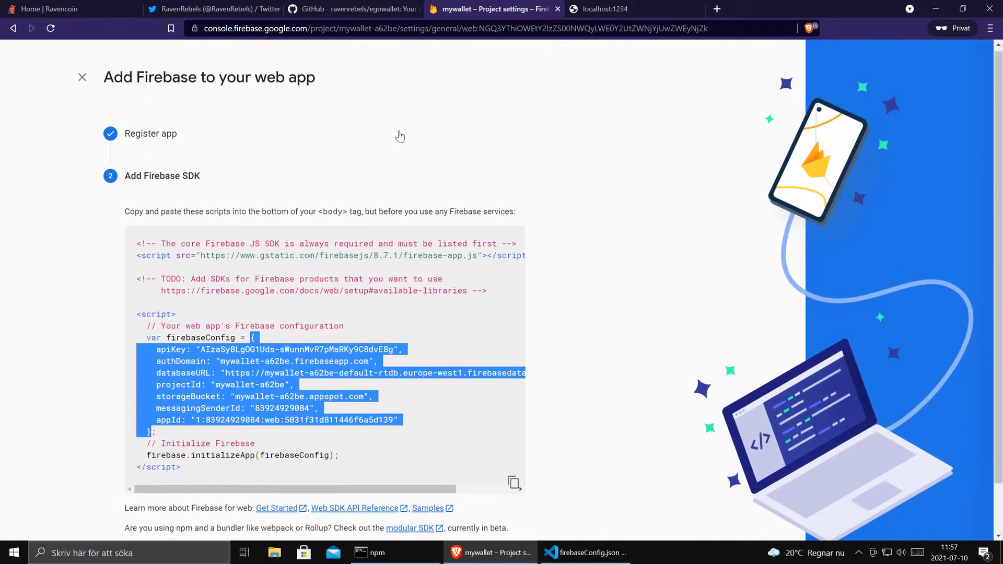
{"action": "scroll", "coordinate": [622, 337], "scroll_direction": "down", "scroll_amount": 1}
{"action": "scroll", "coordinate": [619, 335], "scroll_direction": "up", "scroll_amount": 1}
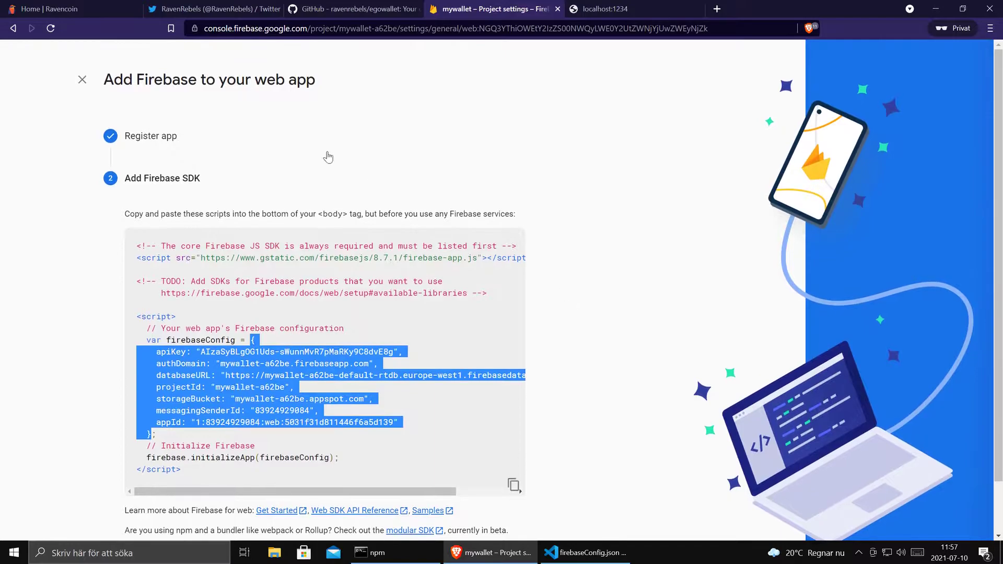
{"action": "left_click", "coordinate": [82, 80]}
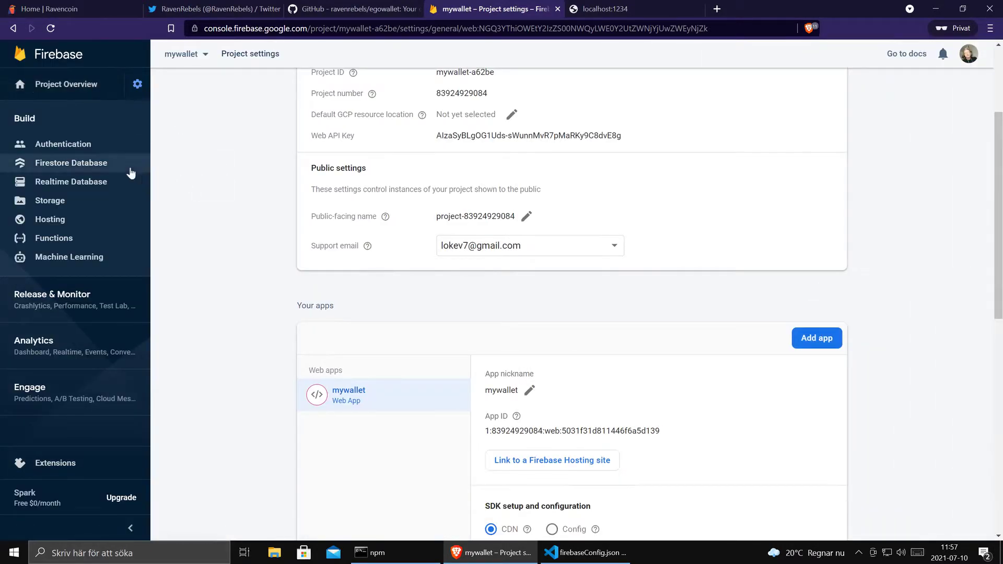
{"action": "left_click", "coordinate": [81, 143]}
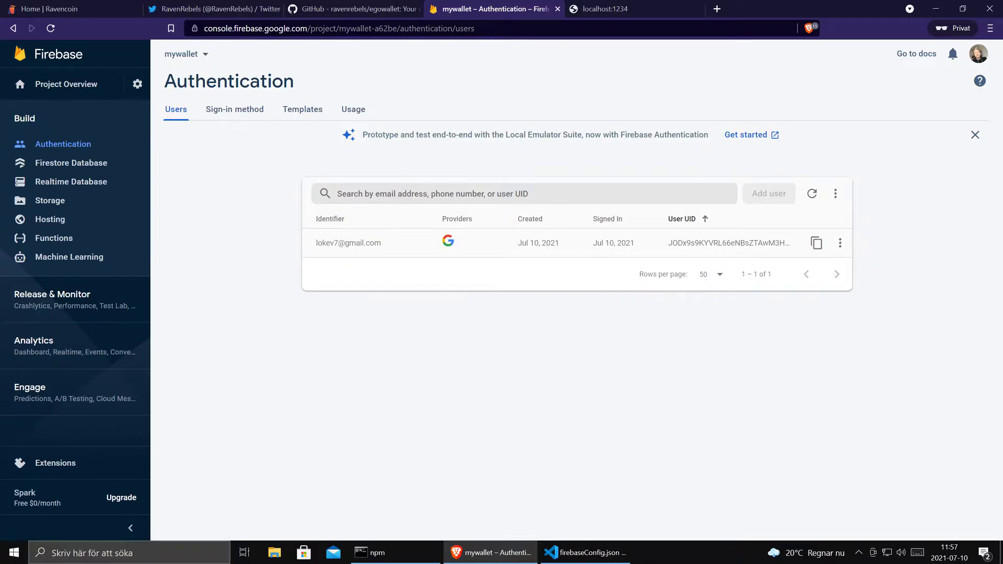
{"action": "left_click", "coordinate": [815, 244]}
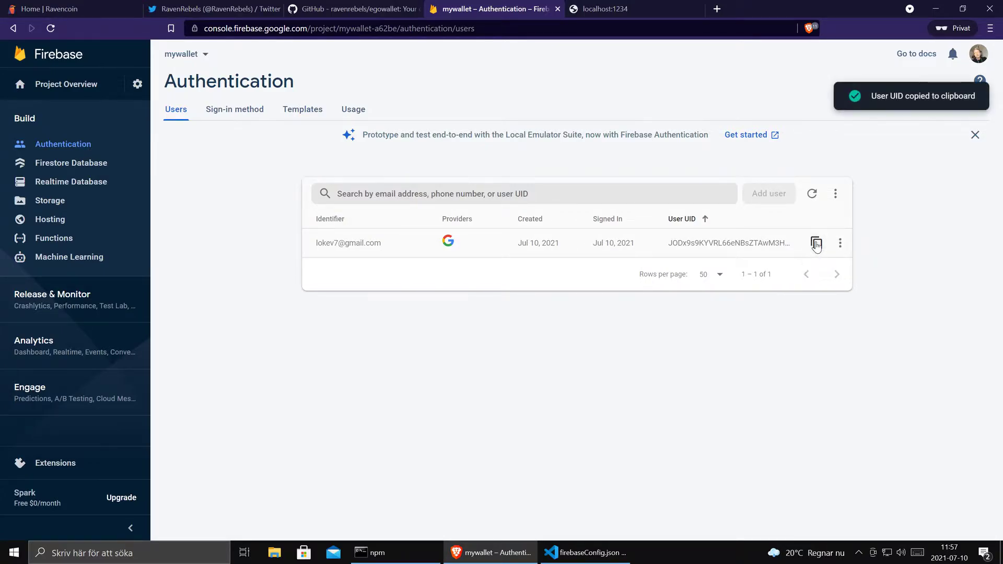
{"action": "left_click", "coordinate": [366, 10]}
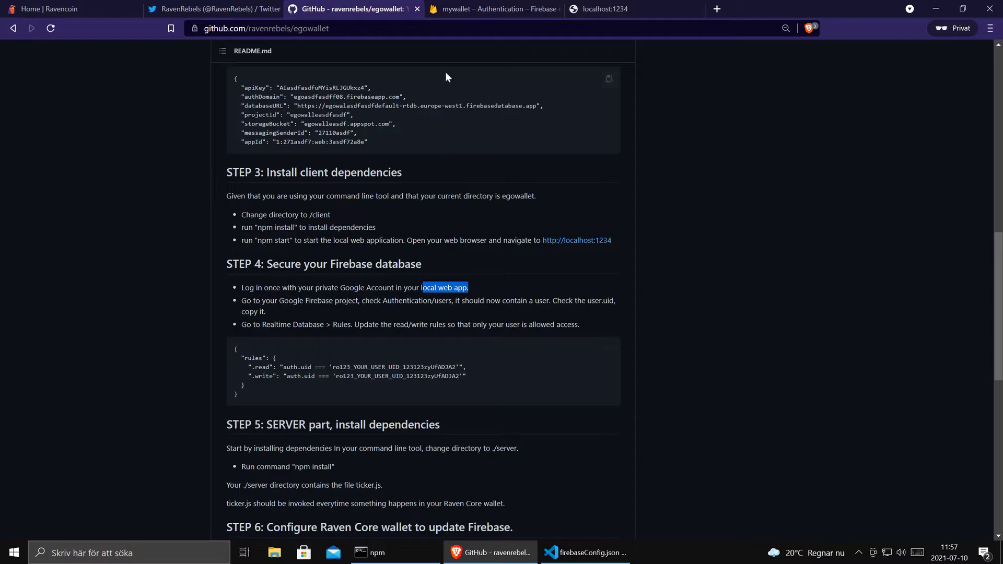
- Open the Realtime Database rules and paste the user's UID over the .read false value
{"action": "left_click", "coordinate": [491, 9]}
{"action": "left_click", "coordinate": [77, 188]}
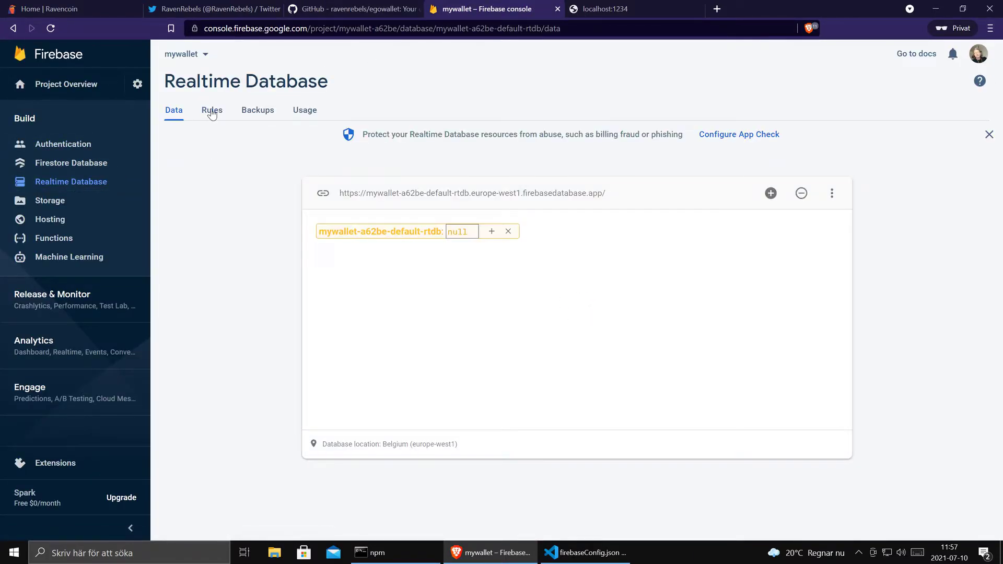
{"action": "left_click", "coordinate": [212, 112]}
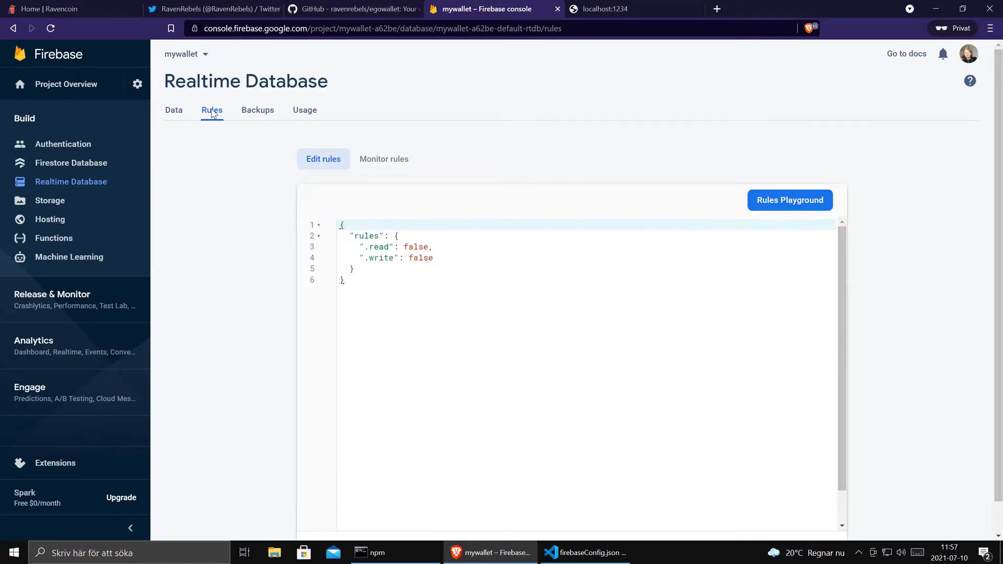
{"action": "left_click", "coordinate": [414, 247]}
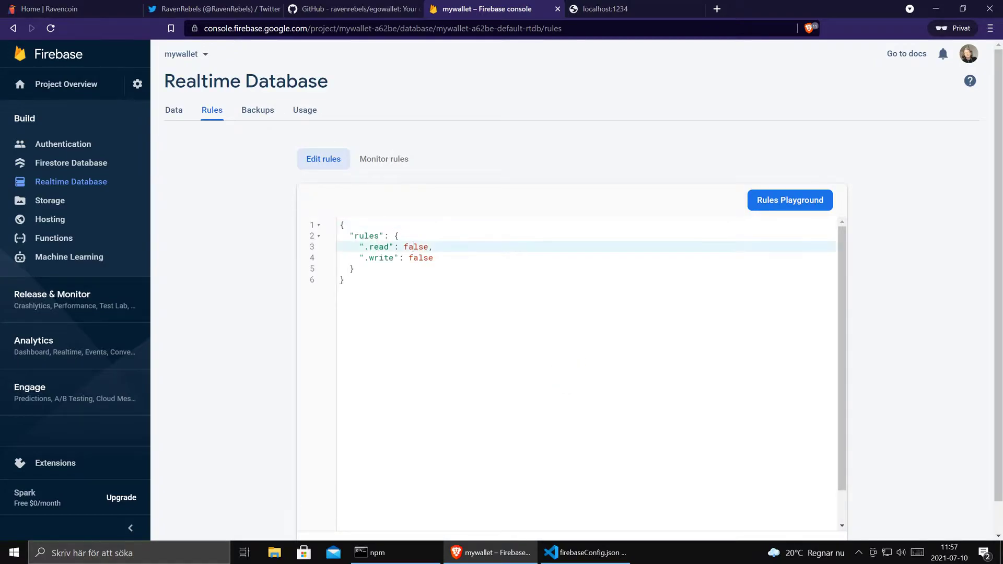
{"action": "double_click", "coordinate": [413, 247]}
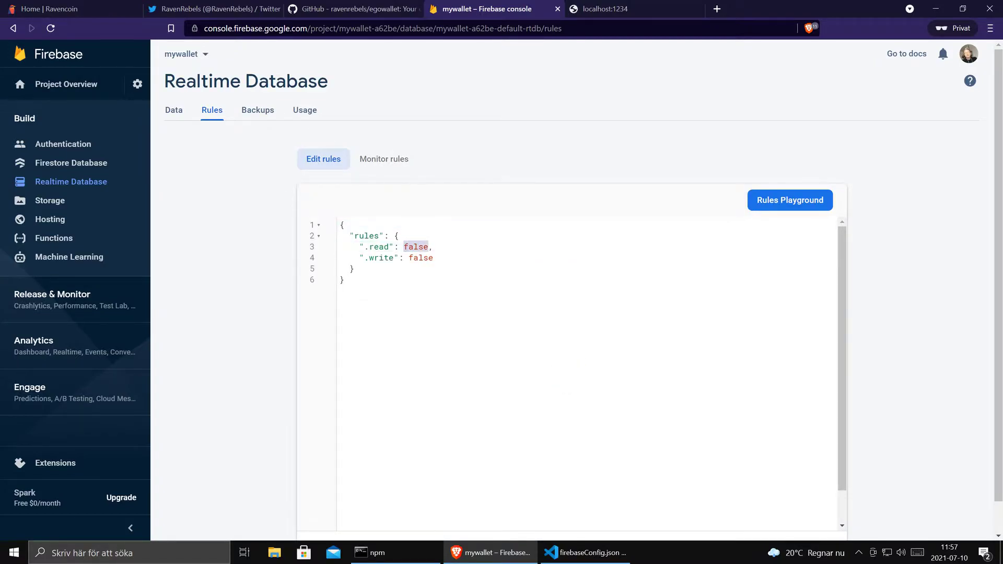
{"action": "key", "text": "ctrl+v"}
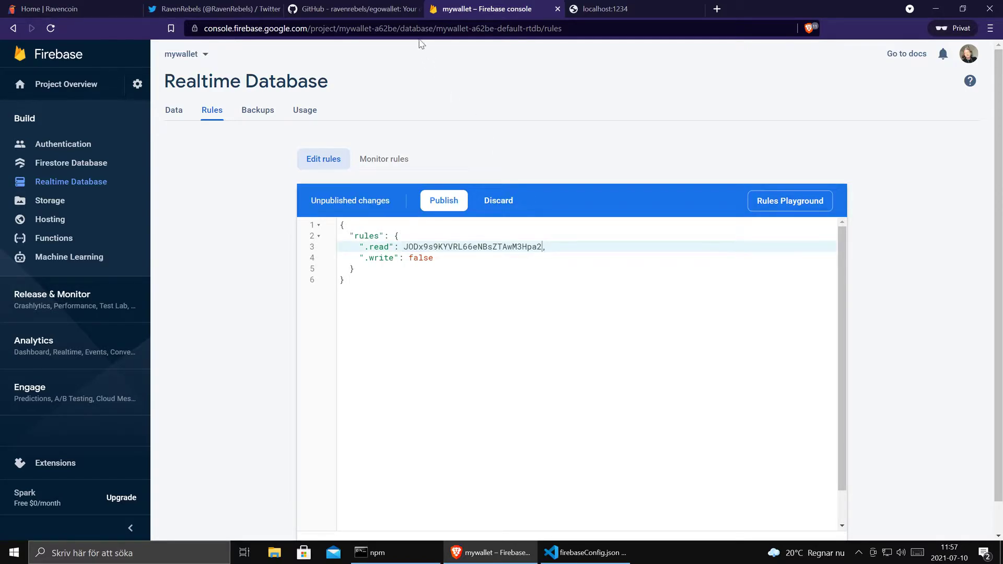
- Copy the README's auth.uid .read and .write rule lines into the rules editor
{"action": "left_click", "coordinate": [363, 6]}
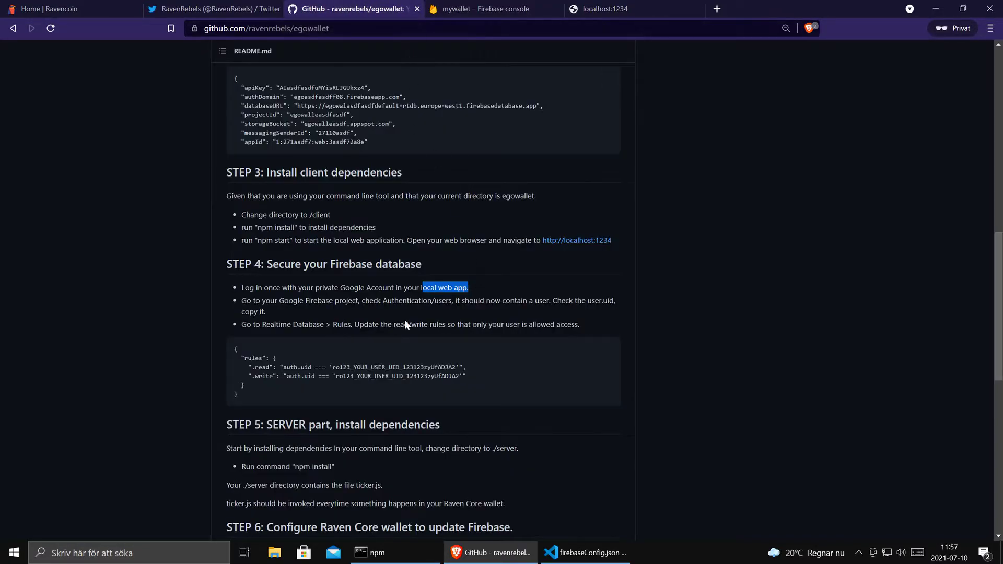
{"action": "left_click_drag", "start_coordinate": [235, 365], "coordinate": [470, 376]}
{"action": "left_click", "coordinate": [476, 8]}
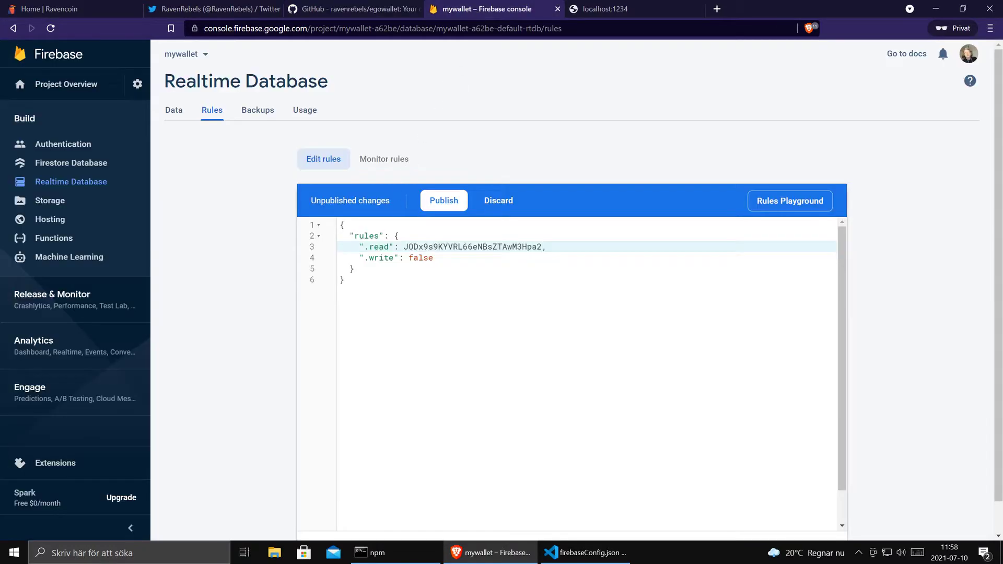
{"action": "key", "text": "Up"}
{"action": "key", "text": "Return"}
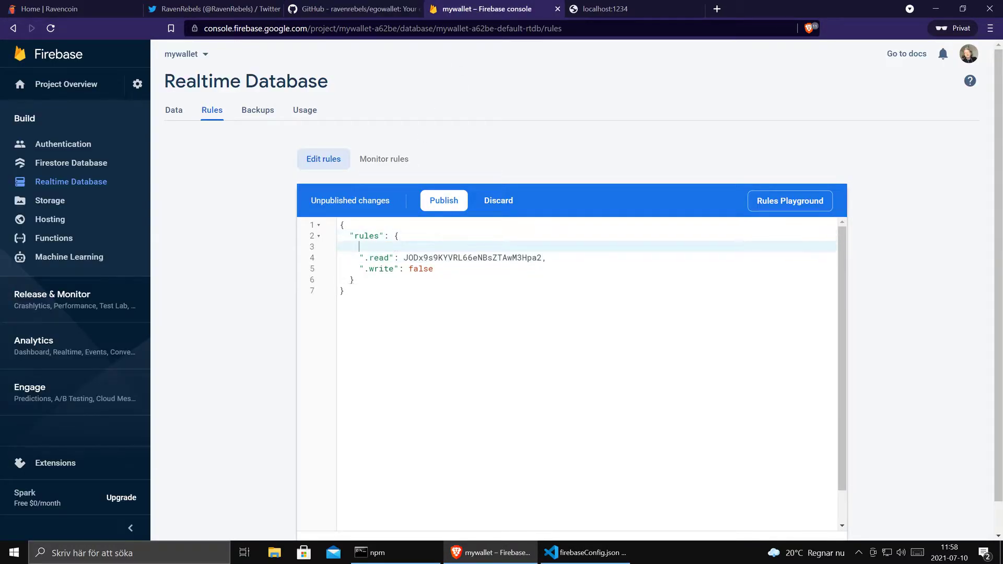
{"action": "key", "text": "ctrl+v"}
{"action": "key", "text": "Return"}
{"action": "key", "text": "Return"}
- Replace the placeholder UID in both the .read and .write rules with the real UID
{"action": "left_click_drag", "start_coordinate": [404, 302], "coordinate": [542, 302]}
{"action": "key", "text": "ctrl+x"}
{"action": "left_click", "coordinate": [482, 258]}
{"action": "key", "text": "ctrl+shift+Right"}
{"action": "key", "text": "ctrl+v"}
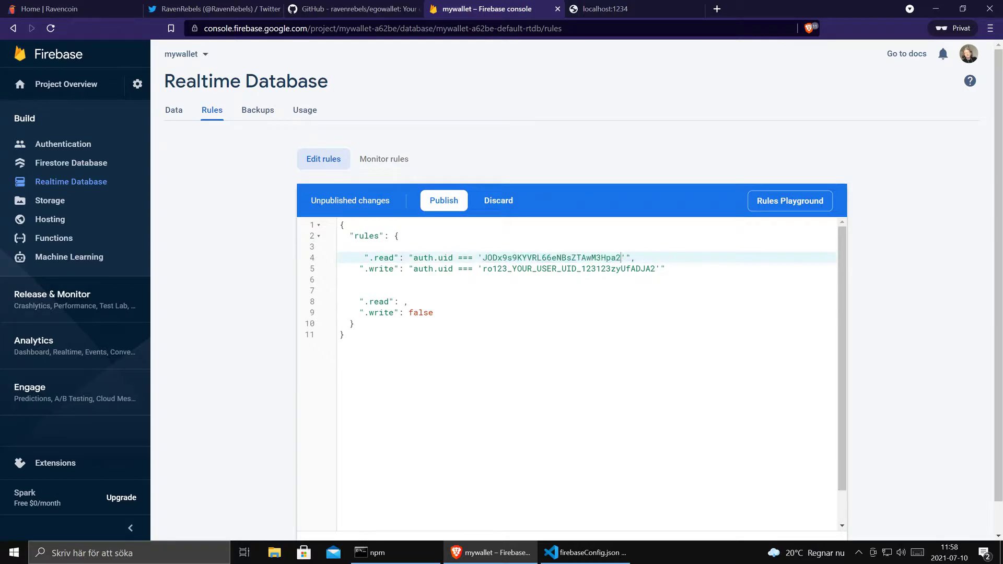
{"action": "left_click", "coordinate": [483, 269]}
{"action": "key", "text": "ctrl+shift+Right"}
{"action": "key", "text": "ctrl+v"}
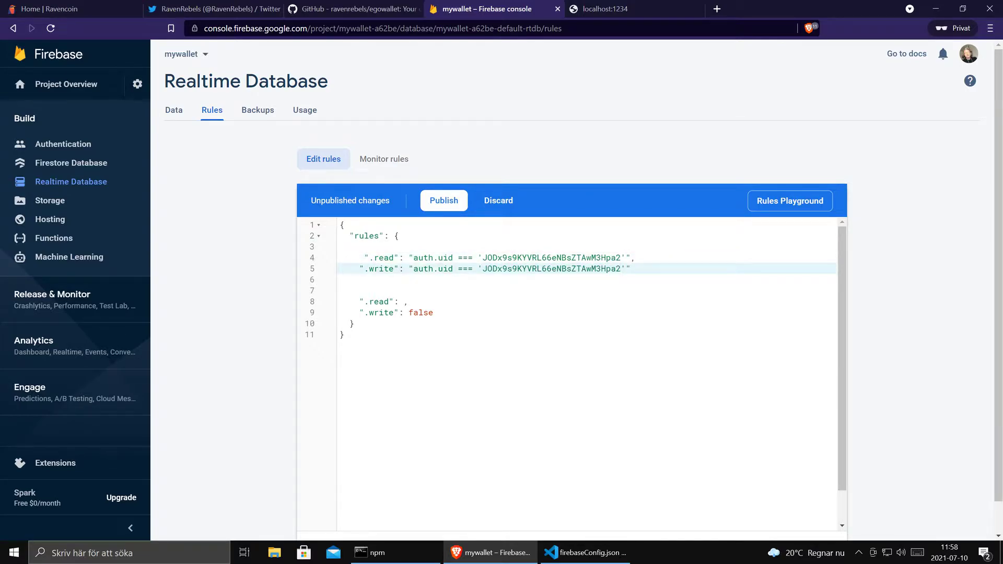
- Delete the old .read and .write lines and the empty line, then publish the rules
{"action": "key", "text": "Right"}
{"action": "key", "text": "shift+Down"}
{"action": "key", "text": "shift+Down"}
{"action": "key", "text": "shift+Down"}
{"action": "key", "text": "shift+Down"}
{"action": "key", "text": "shift+Down"}
{"action": "key", "text": "shift+Up"}
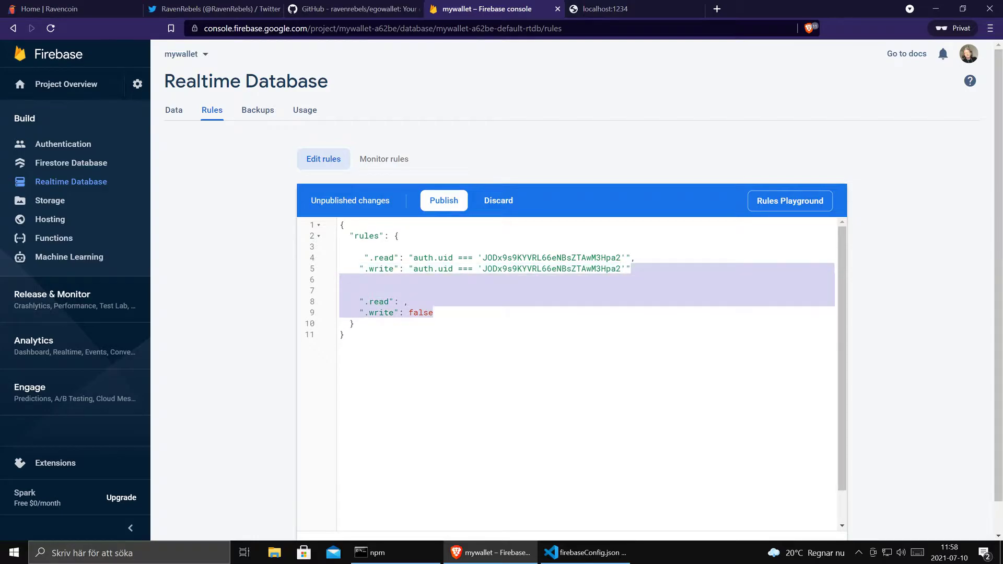
{"action": "key", "text": "Delete"}
{"action": "key", "text": "Up"}
{"action": "key", "text": "Up"}
{"action": "key", "text": "Up"}
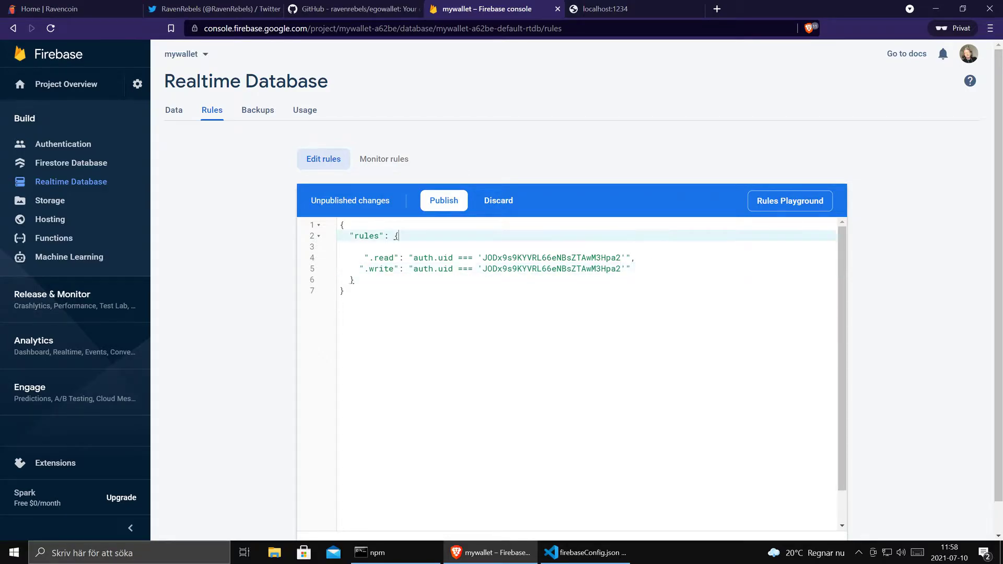
{"action": "key", "text": "Delete"}
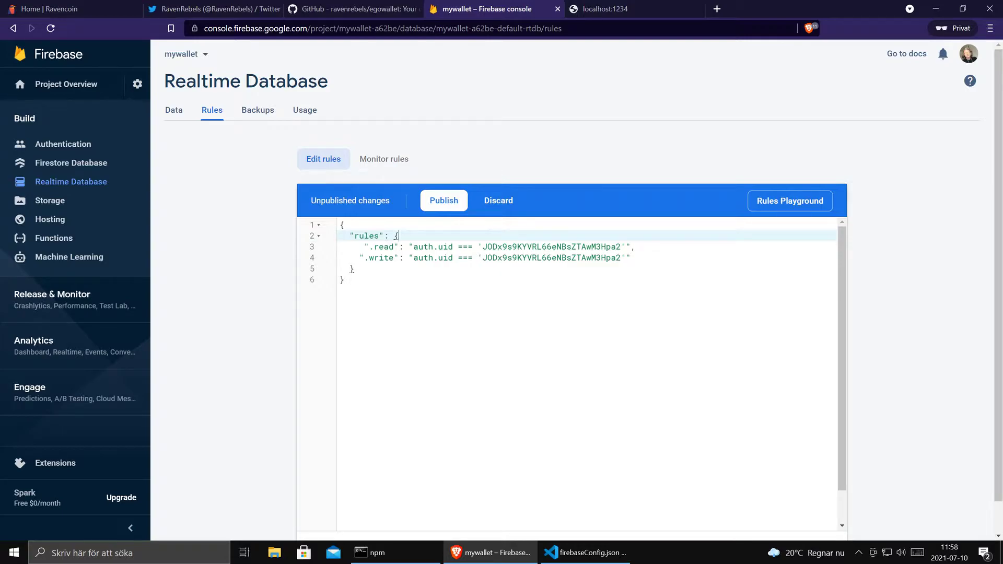
{"action": "left_click", "coordinate": [438, 204]}
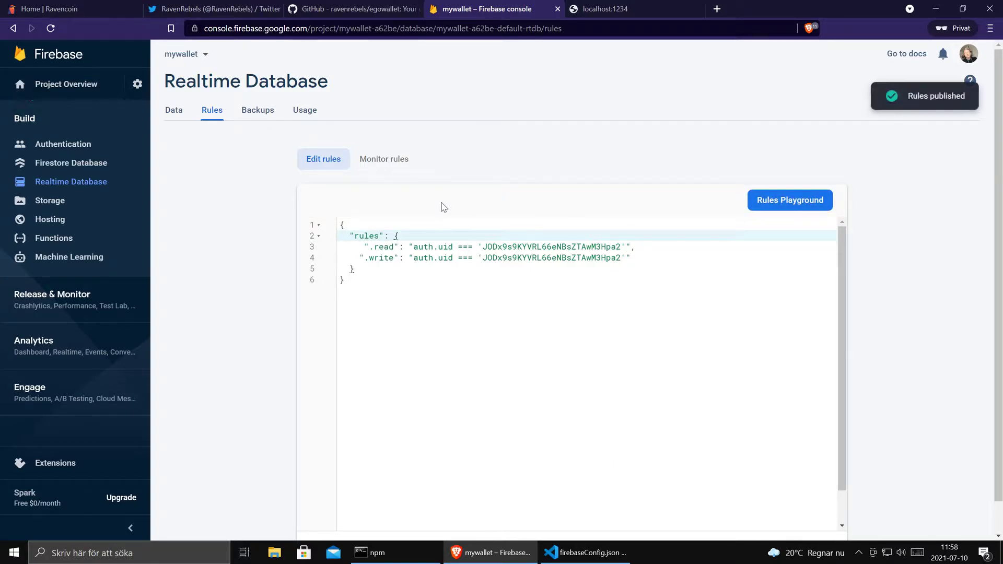
- Recheck the wallet app at localhost:1234 and Firebase's Data tab, then scroll the README to STEP 5
{"action": "left_click", "coordinate": [587, 10]}
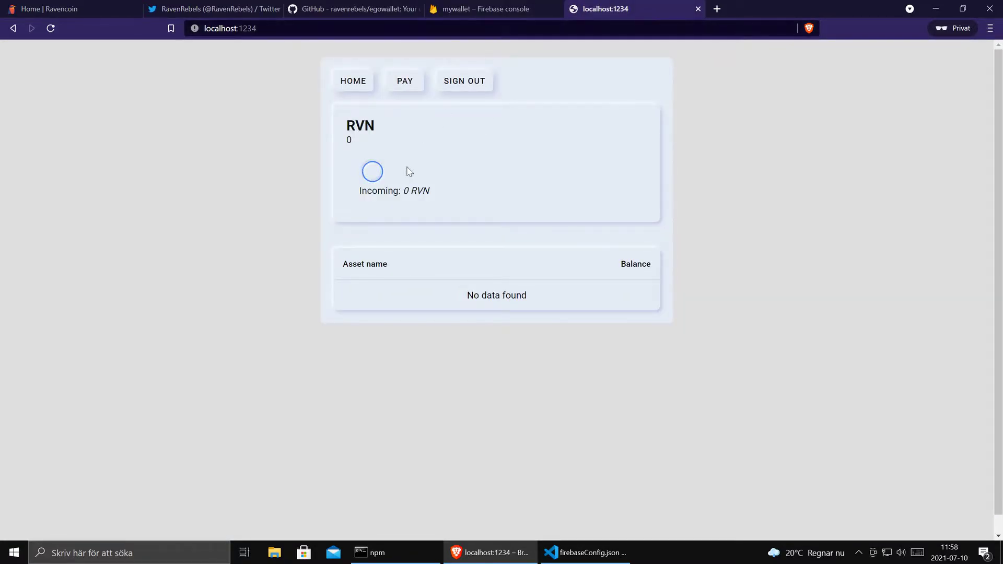
{"action": "left_click", "coordinate": [512, 10]}
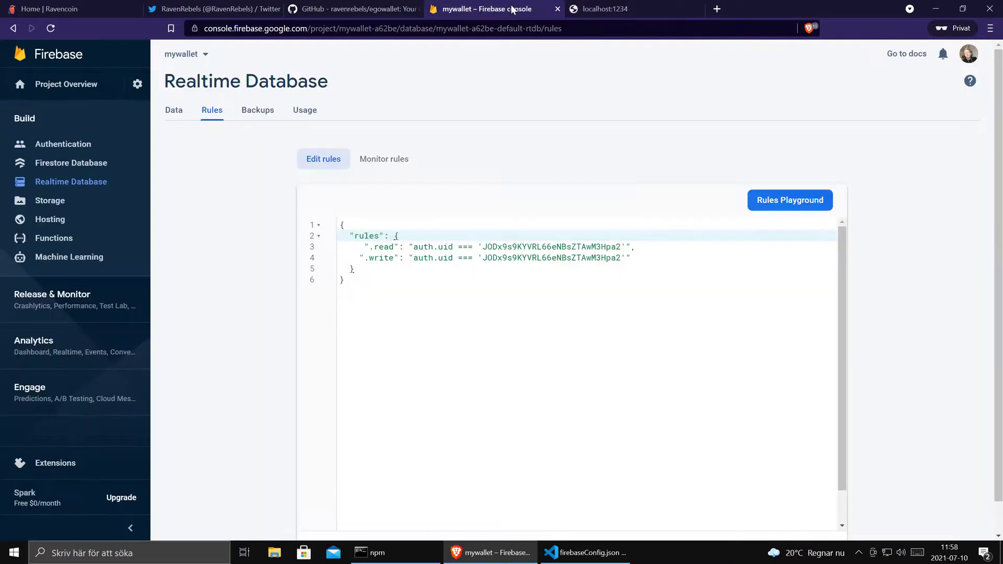
{"action": "left_click", "coordinate": [168, 117]}
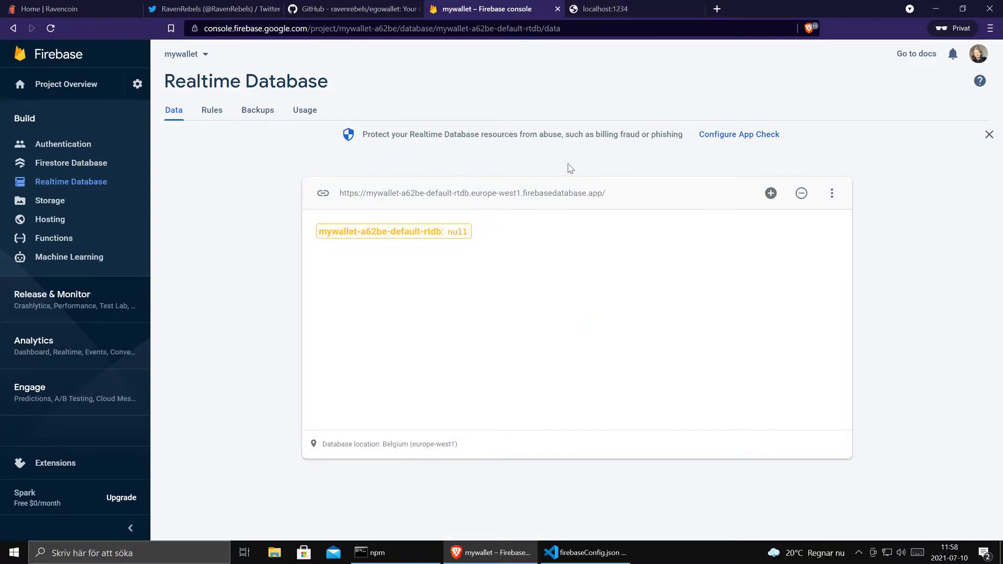
{"action": "key", "text": "ctrl+Tab"}
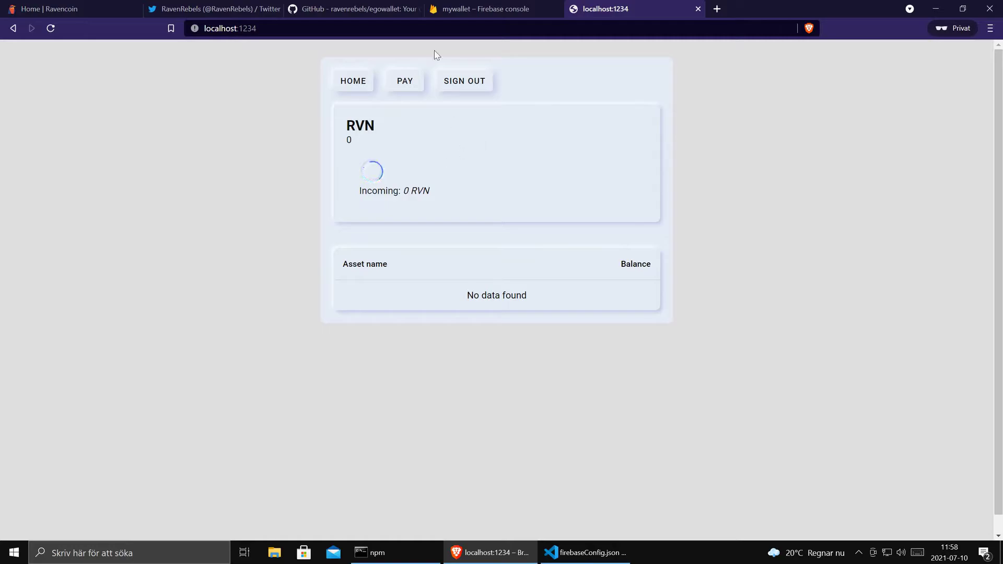
{"action": "left_click", "coordinate": [371, 9]}
{"action": "scroll", "coordinate": [351, 222], "scroll_direction": "down", "scroll_amount": 5}
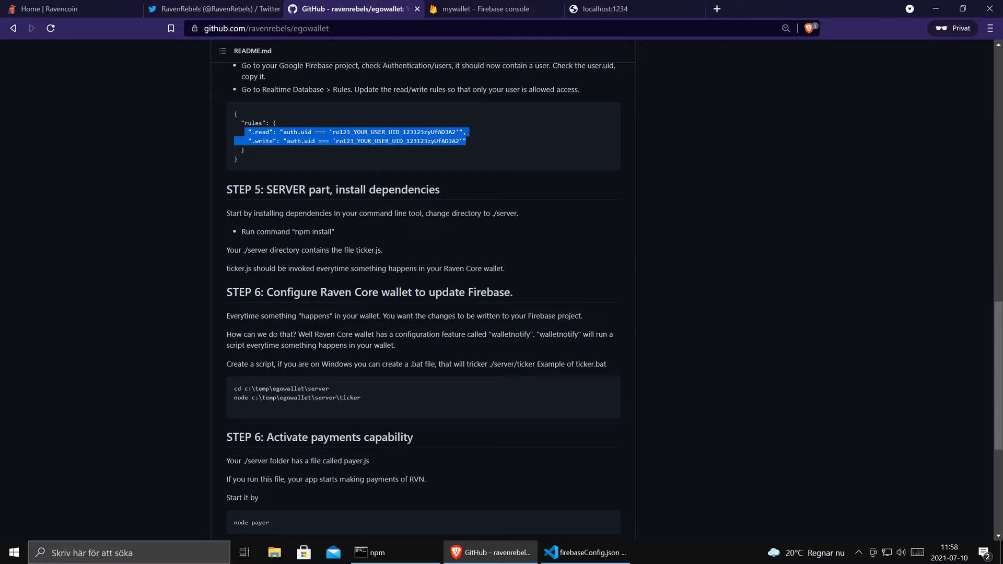
- Stop the client web server, open a second console and change into the egowallet server folder
{"action": "left_click", "coordinate": [423, 559]}
{"action": "key", "text": "ctrl+c"}
{"action": "key", "text": "Return"}
{"action": "key", "text": "Return"}
{"action": "key", "text": "Return"}
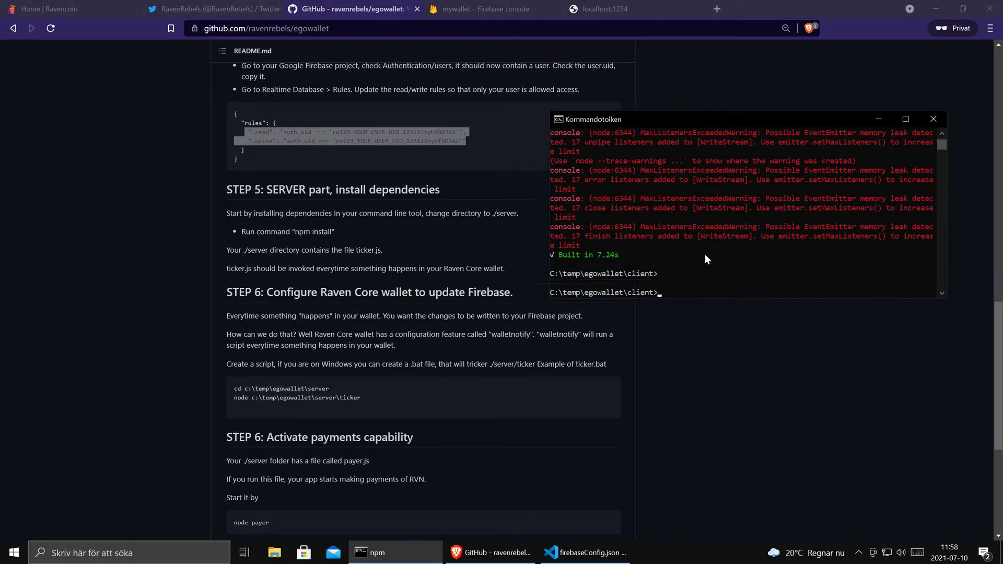
{"action": "type", "text": "start"}
{"action": "key", "text": "Return"}
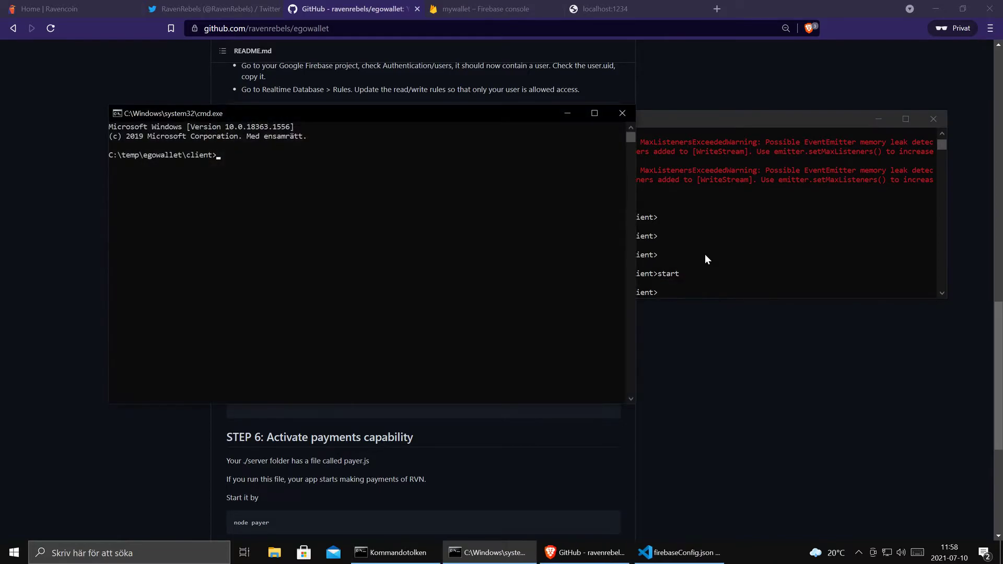
{"action": "type", "text": "cd.."}
{"action": "key", "text": "Return"}
{"action": "type", "text": "cd c"}
{"action": "key", "text": "BackSpace"}
{"action": "type", "text": "server"}
{"action": "key", "text": "Return"}
- Run npm install in the server folder
{"action": "key", "text": "alt+Tab"}
{"action": "left_click", "coordinate": [370, 334]}
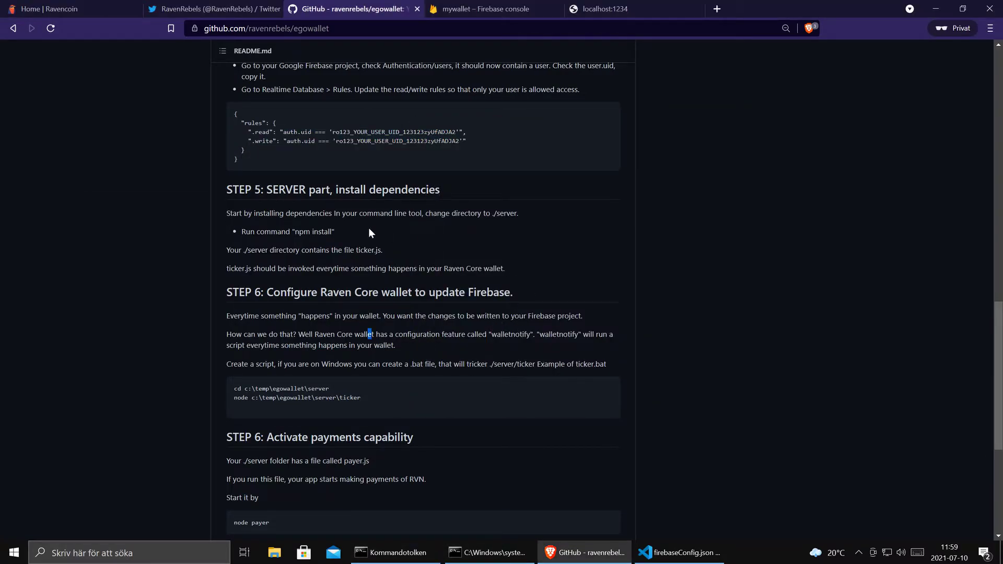
{"action": "key", "text": "alt+Tab"}
{"action": "type", "text": "npm in"}
{"action": "key", "text": "BackSpace"}
{"action": "key", "text": "BackSpace"}
{"action": "key", "text": "BackSpace"}
{"action": "key", "text": "BackSpace"}
{"action": "key", "text": "BackSpace"}
{"action": "key", "text": "BackSpace"}
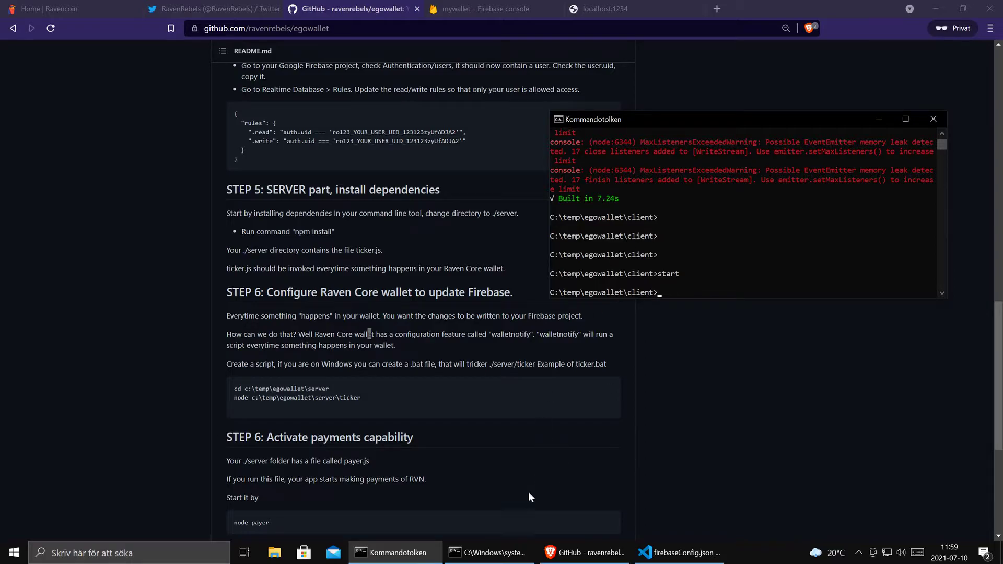
{"action": "left_click", "coordinate": [517, 553]}
{"action": "type", "text": "npm install"}
{"action": "key", "text": "Return"}
- Move the console aside, list the server folder with dir, and scroll the README to STEP 6
{"action": "left_click", "coordinate": [402, 239]}
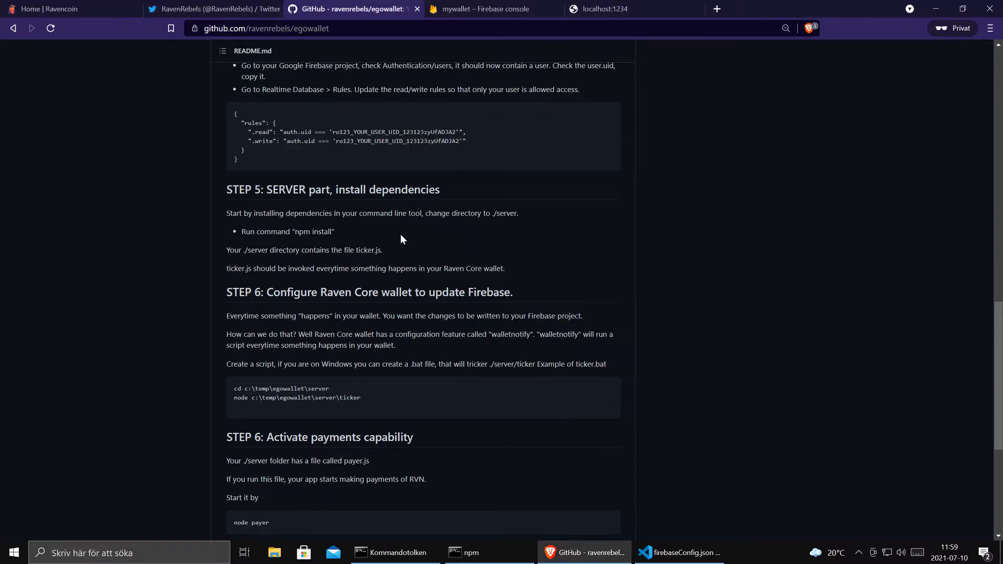
{"action": "key", "text": "alt+Tab"}
{"action": "left_click_drag", "start_coordinate": [573, 126], "coordinate": [678, 105]}
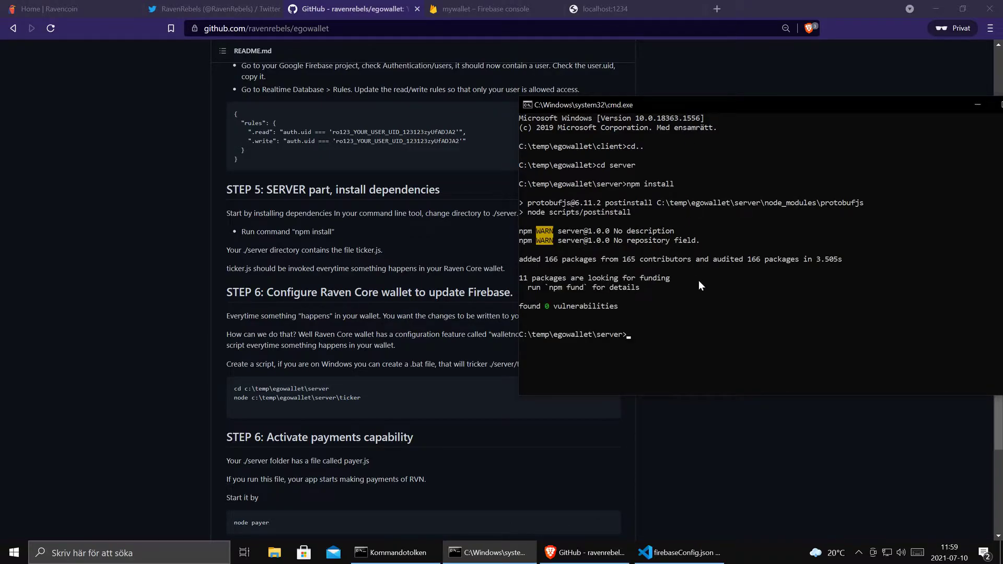
{"action": "type", "text": "dir"}
{"action": "key", "text": "Return"}
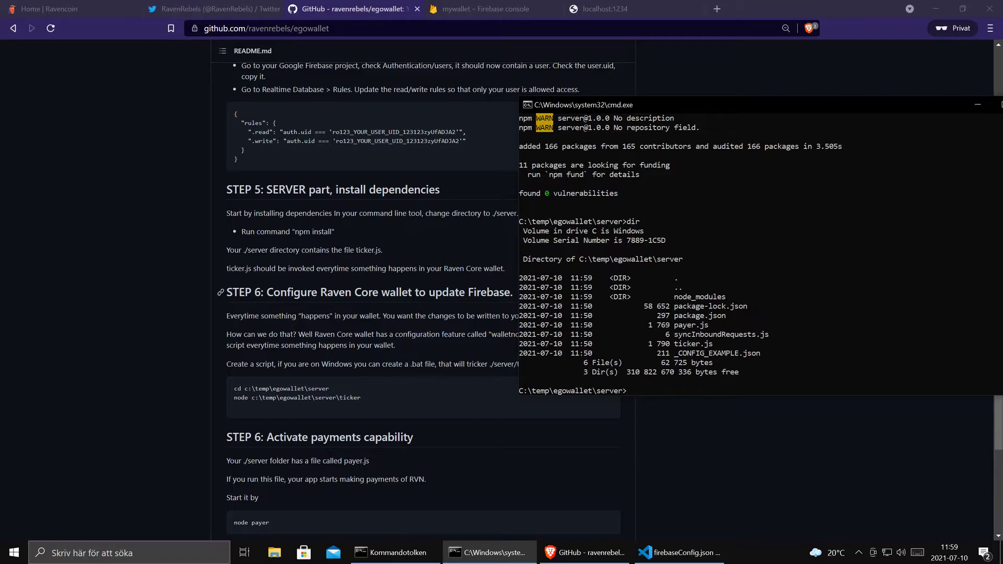
{"action": "left_click", "coordinate": [469, 296]}
{"action": "scroll", "coordinate": [470, 314], "scroll_direction": "down", "scroll_amount": 1}
{"action": "scroll", "coordinate": [469, 309], "scroll_direction": "down", "scroll_amount": 1}
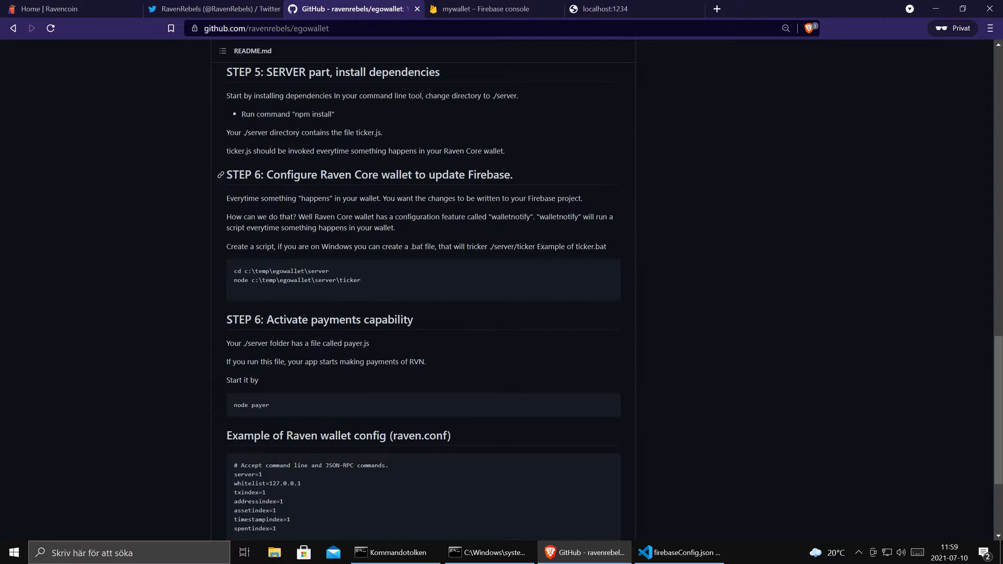
- Launch the Raven Core wallet from a Start menu search for raven
{"action": "left_click", "coordinate": [15, 553]}
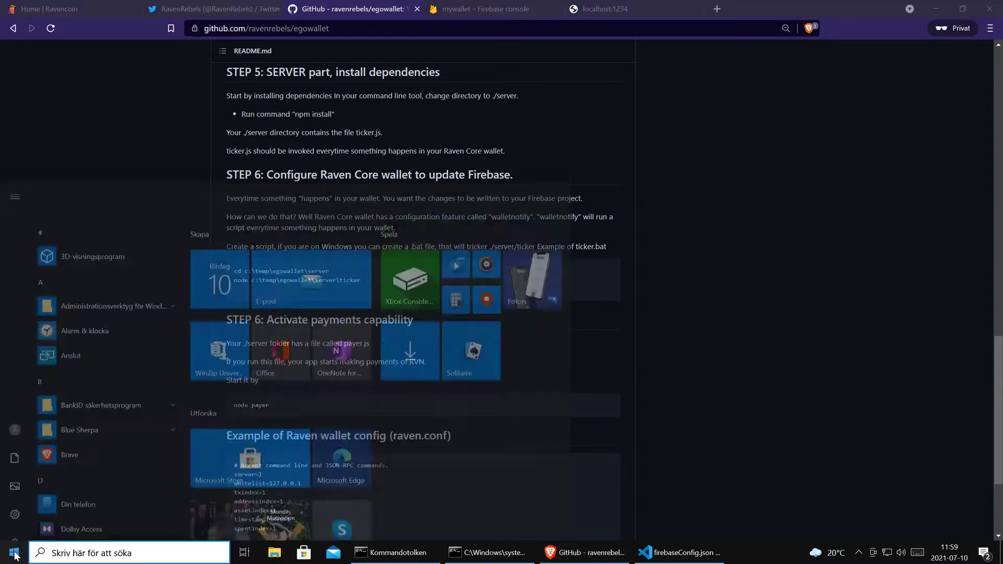
{"action": "type", "text": "raven"}
{"action": "key", "text": "Return"}
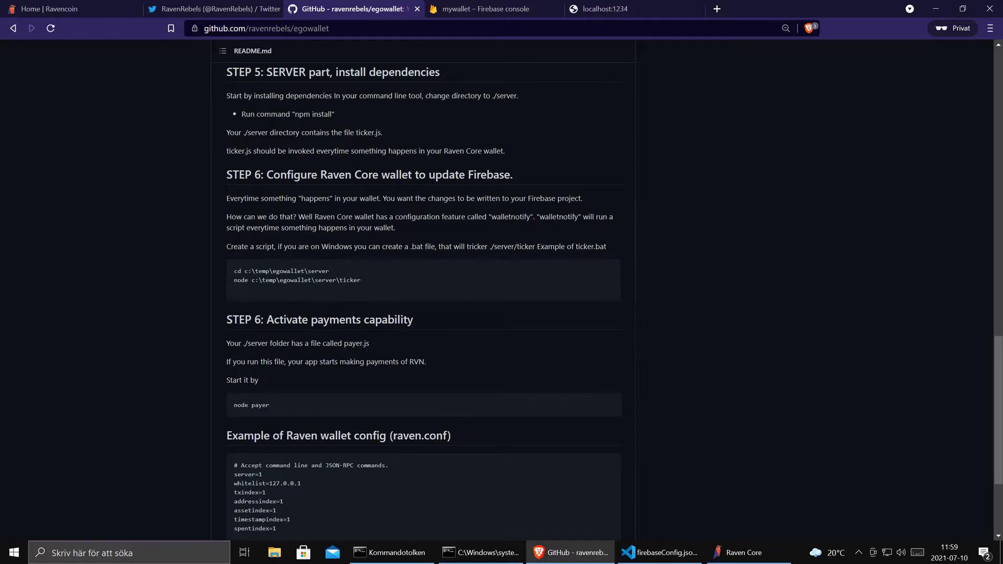
- Move Raven Core's loading window aside and read STEP 6's walletnotify and node ticker lines
{"action": "left_click_drag", "start_coordinate": [531, 216], "coordinate": [491, 216]}
{"action": "left_click", "coordinate": [748, 555]}
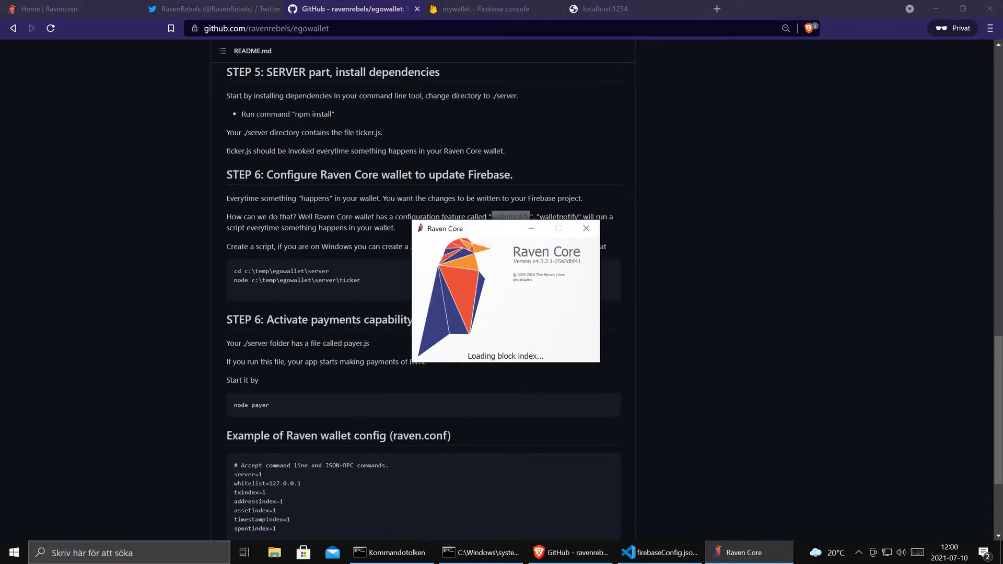
{"action": "left_click", "coordinate": [507, 216]}
{"action": "left_click_drag", "start_coordinate": [485, 233], "coordinate": [763, 146]}
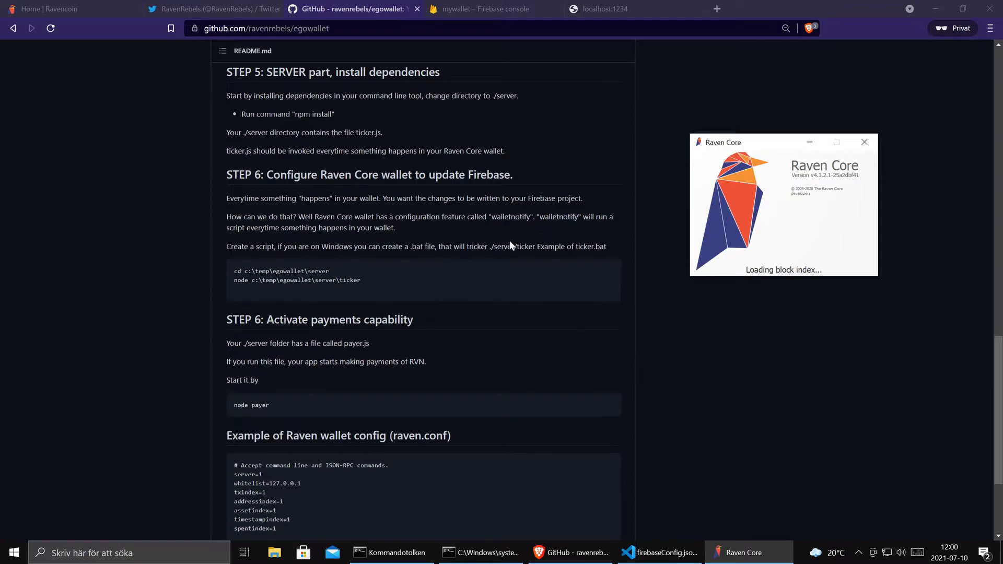
{"action": "left_click_drag", "start_coordinate": [362, 279], "coordinate": [238, 280]}
{"action": "left_click", "coordinate": [432, 281]}
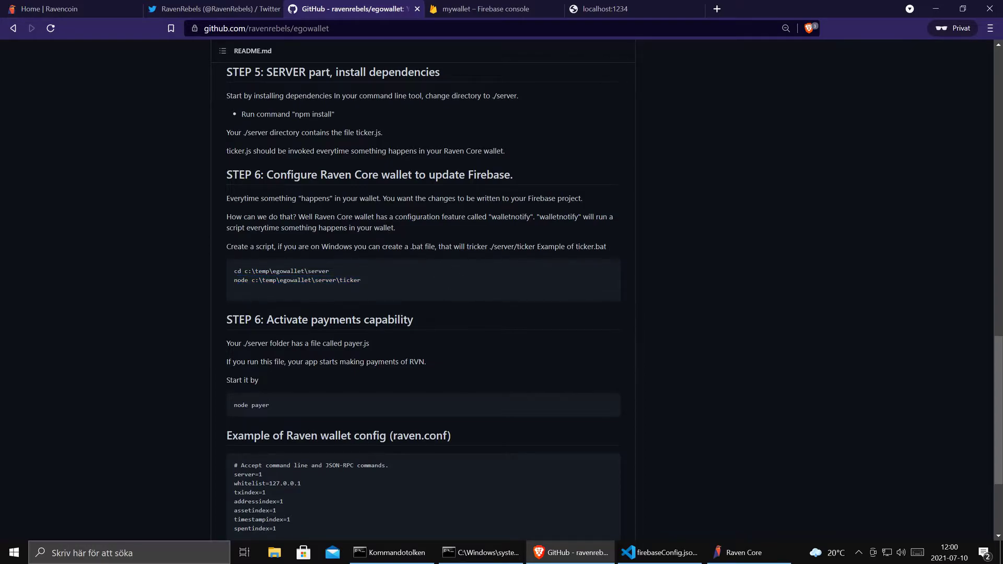
- Create ticker.bat with Notepad and paste in the README's cd and node ticker lines
{"action": "left_click", "coordinate": [480, 552]}
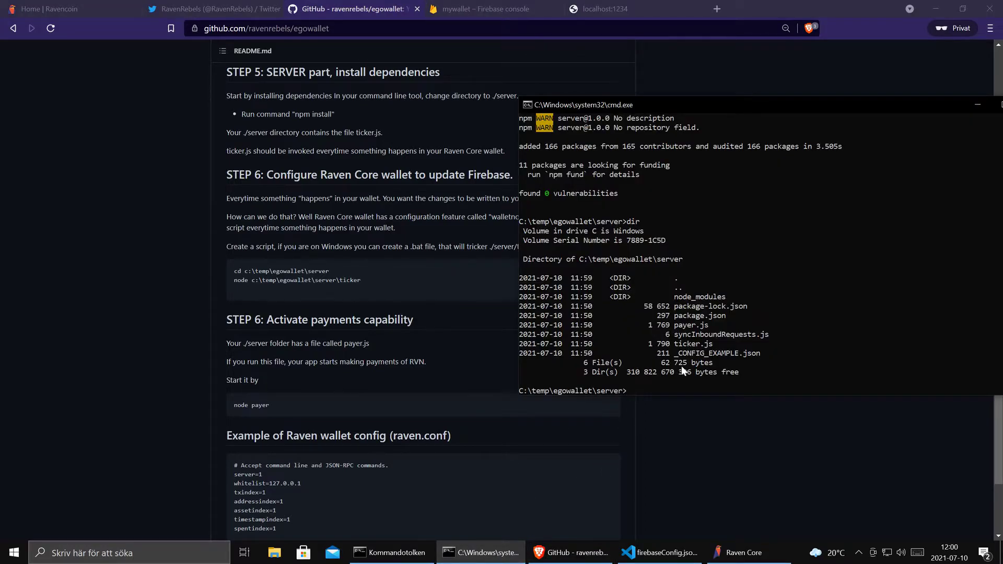
{"action": "type", "text": "notepad ticker.bat"}
{"action": "key", "text": "Return"}
{"action": "left_click", "coordinate": [455, 324]}
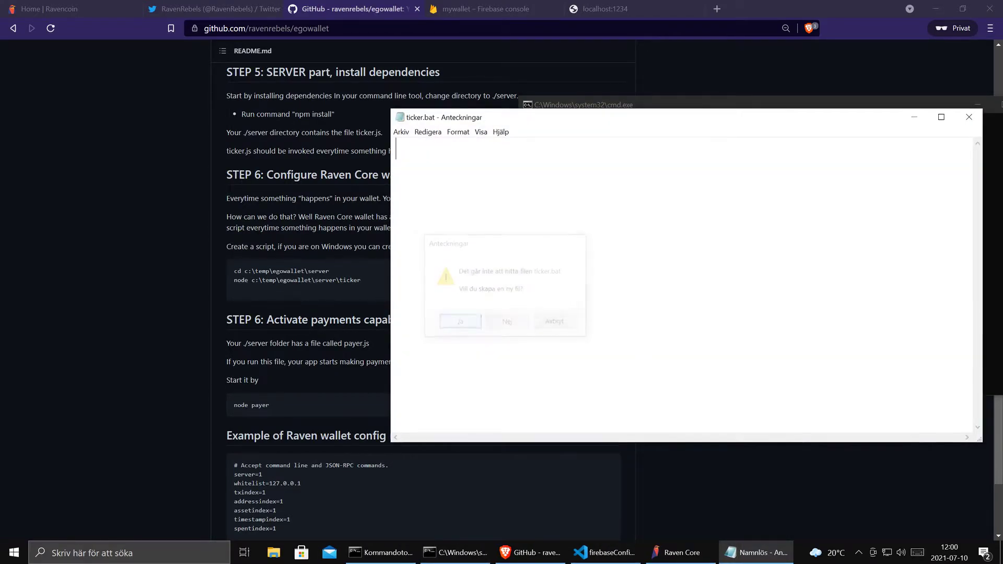
{"action": "left_click_drag", "start_coordinate": [362, 281], "coordinate": [223, 271]}
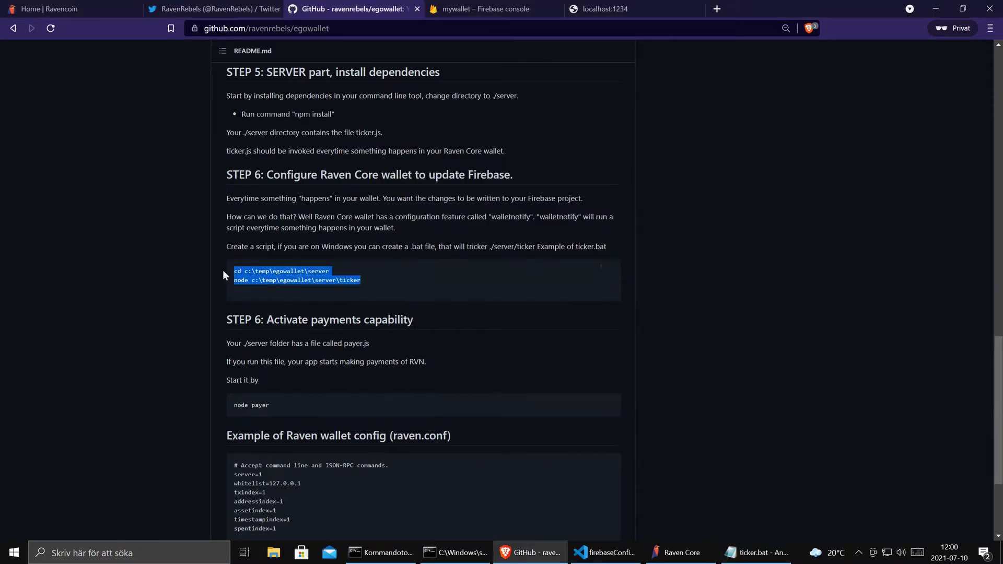
{"action": "key", "text": "ctrl+c"}
{"action": "key", "text": "alt+Tab"}
{"action": "key", "text": "ctrl+v"}
- Check the two pasted lines, then close Notepad, saving ticker.bat
{"action": "left_click_drag", "start_coordinate": [541, 117], "coordinate": [454, 146]}
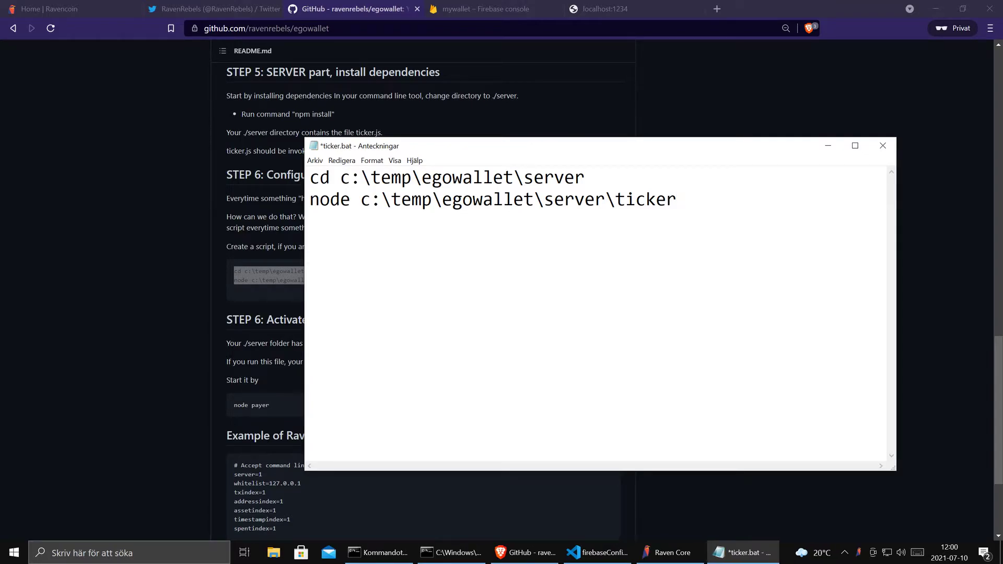
{"action": "left_click", "coordinate": [554, 177]}
{"action": "left_click_drag", "start_coordinate": [677, 200], "coordinate": [310, 177]}
{"action": "left_click", "coordinate": [422, 178]}
{"action": "left_click_drag", "start_coordinate": [715, 151], "coordinate": [769, 106]}
{"action": "left_click_drag", "start_coordinate": [947, 429], "coordinate": [859, 291]}
{"action": "left_click", "coordinate": [845, 100]}
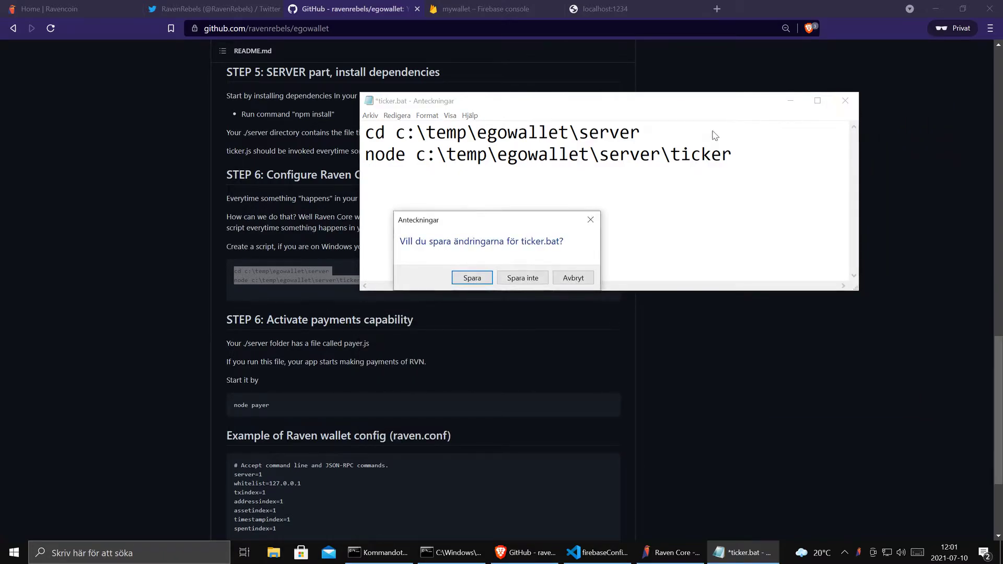
{"action": "left_click", "coordinate": [477, 278]}
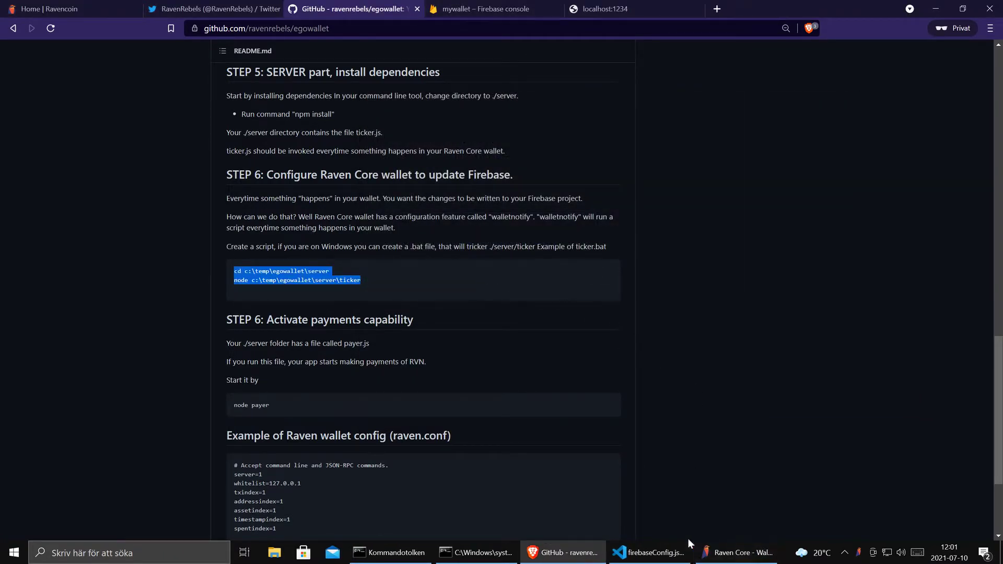
{"action": "mouse_move", "coordinate": [493, 557]}
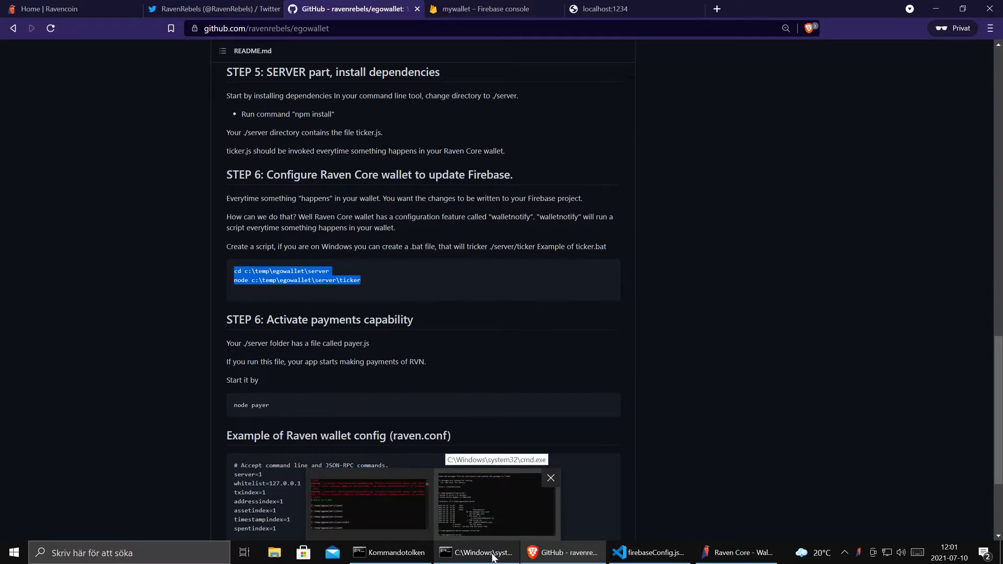
- Scroll through the README's server setup instructions
{"action": "left_click", "coordinate": [464, 317]}
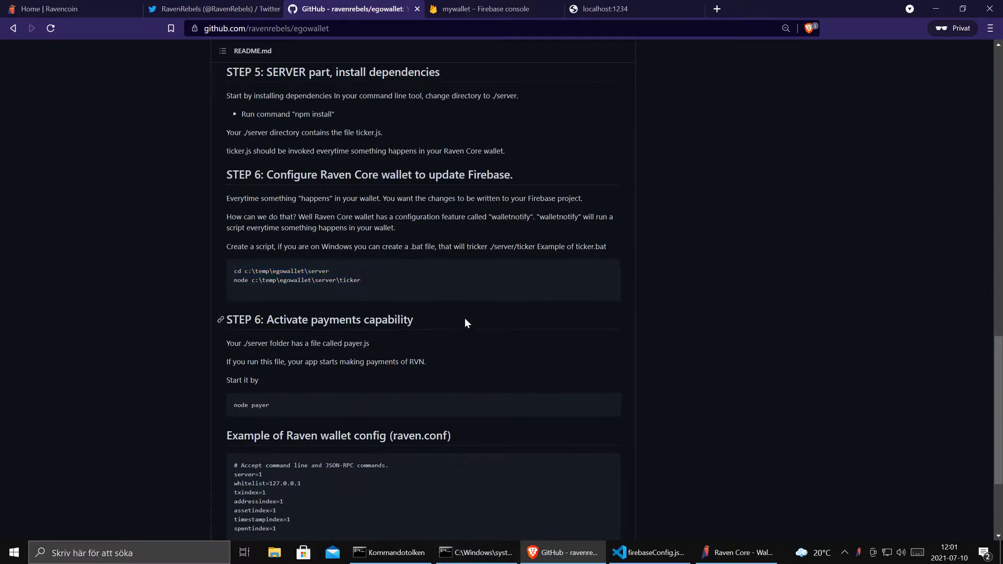
{"action": "scroll", "coordinate": [461, 286], "scroll_direction": "down", "scroll_amount": 1}
{"action": "scroll", "coordinate": [462, 286], "scroll_direction": "down", "scroll_amount": 2}
{"action": "scroll", "coordinate": [461, 286], "scroll_direction": "up", "scroll_amount": 2}
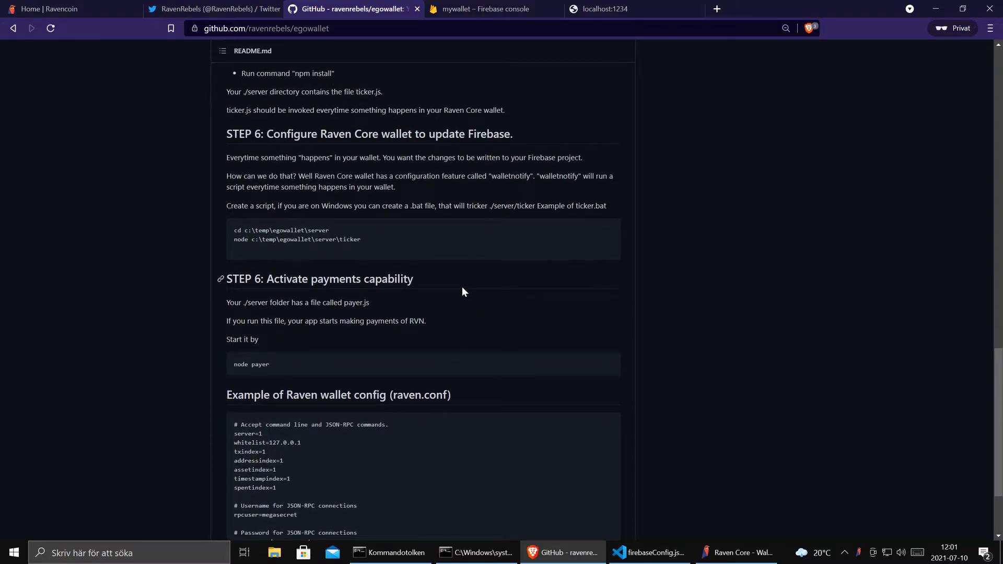
- Open raven.conf from Raven Core's Wallet Options and acknowledge the configuration-file notice
{"action": "left_click", "coordinate": [739, 558]}
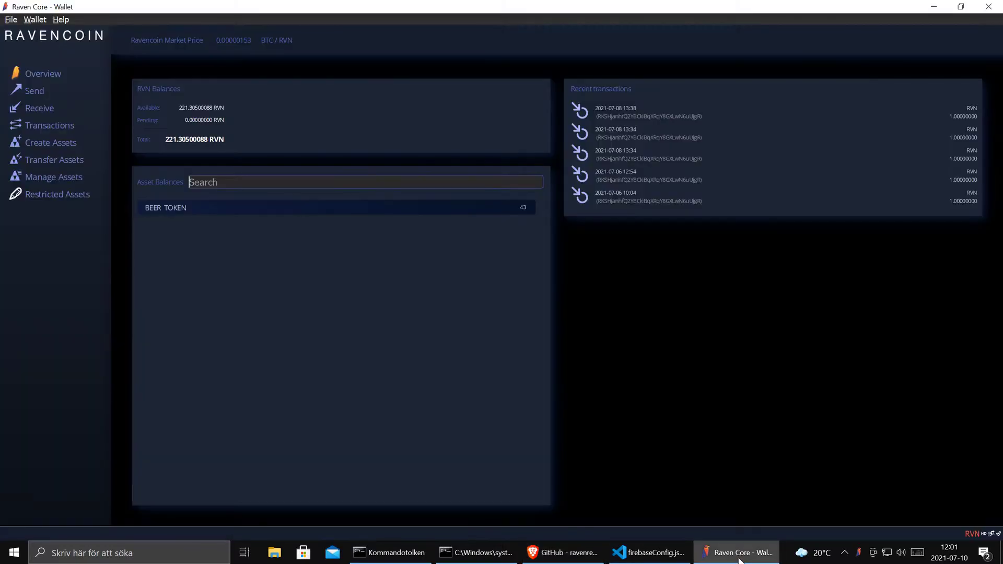
{"action": "left_click", "coordinate": [67, 21]}
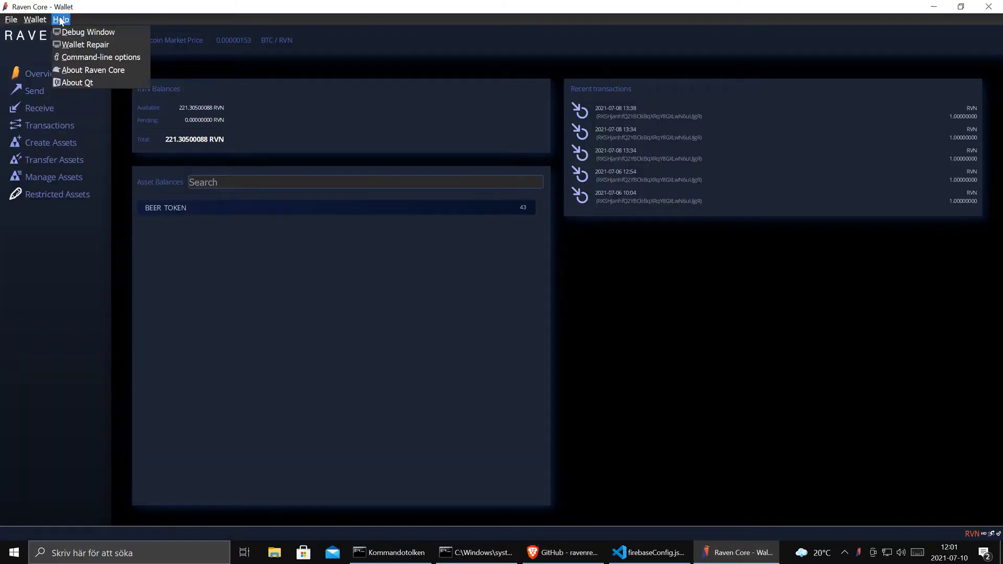
{"action": "mouse_move", "coordinate": [35, 19]}
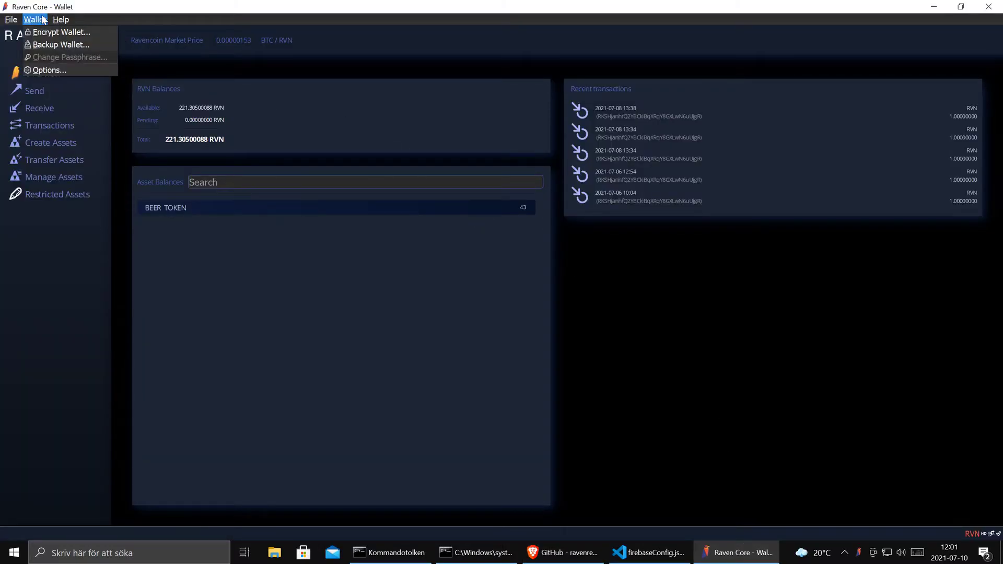
{"action": "left_click", "coordinate": [59, 69]}
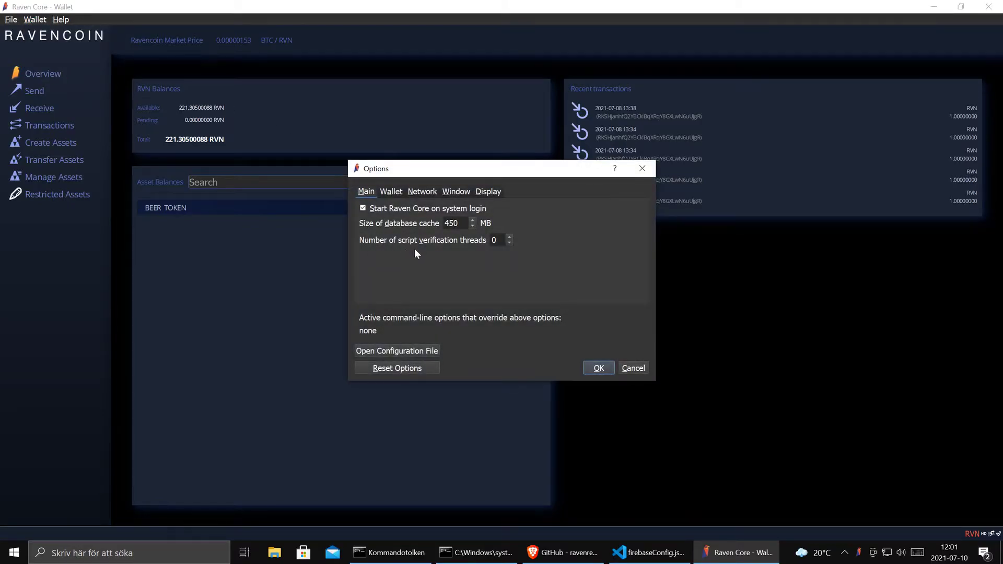
{"action": "left_click", "coordinate": [409, 353]}
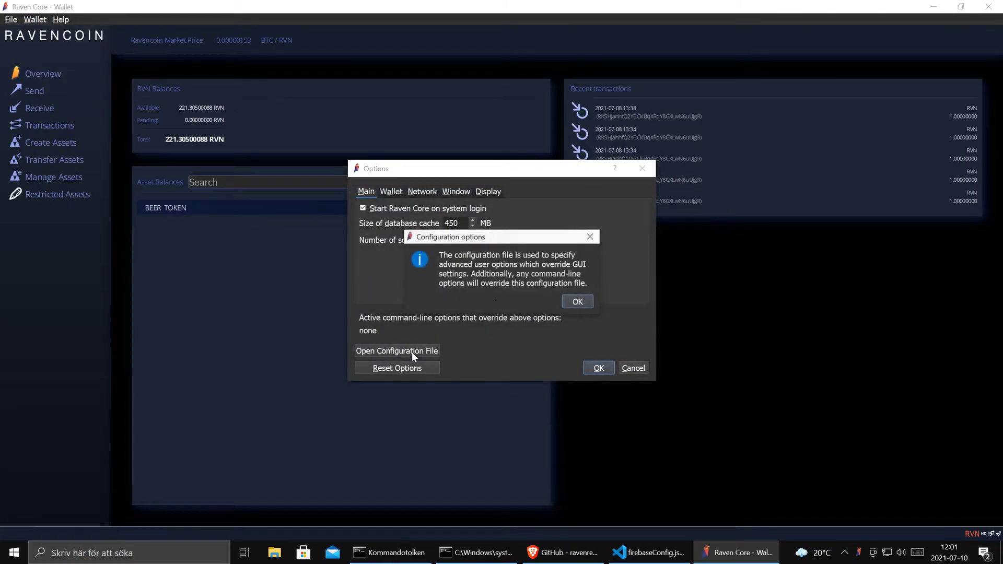
{"action": "left_click", "coordinate": [579, 302]}
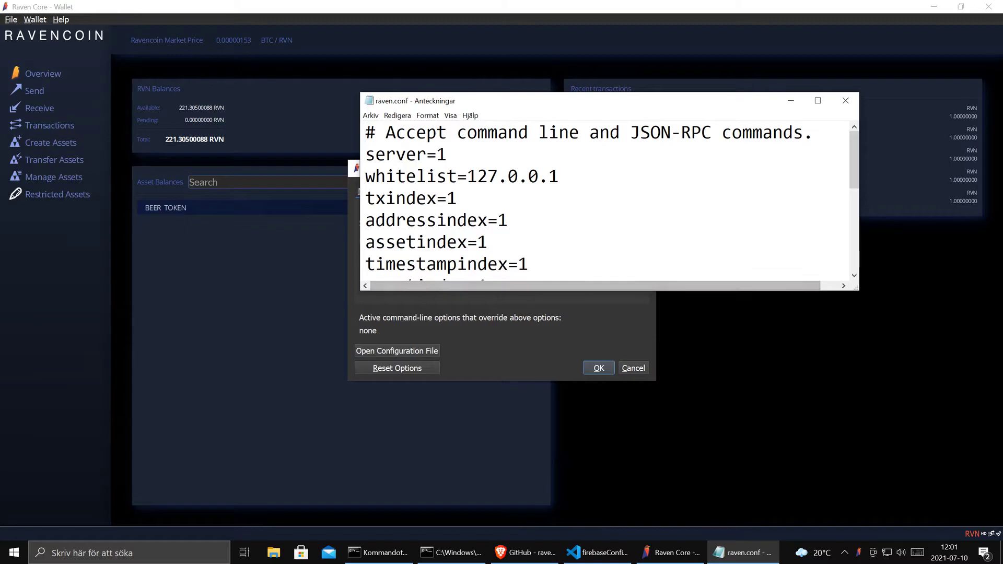
- Uncomment walletnotify in raven.conf and point it to c:/temp/egowallet/server/ticker.bat
{"action": "double_click", "coordinate": [706, 104]}
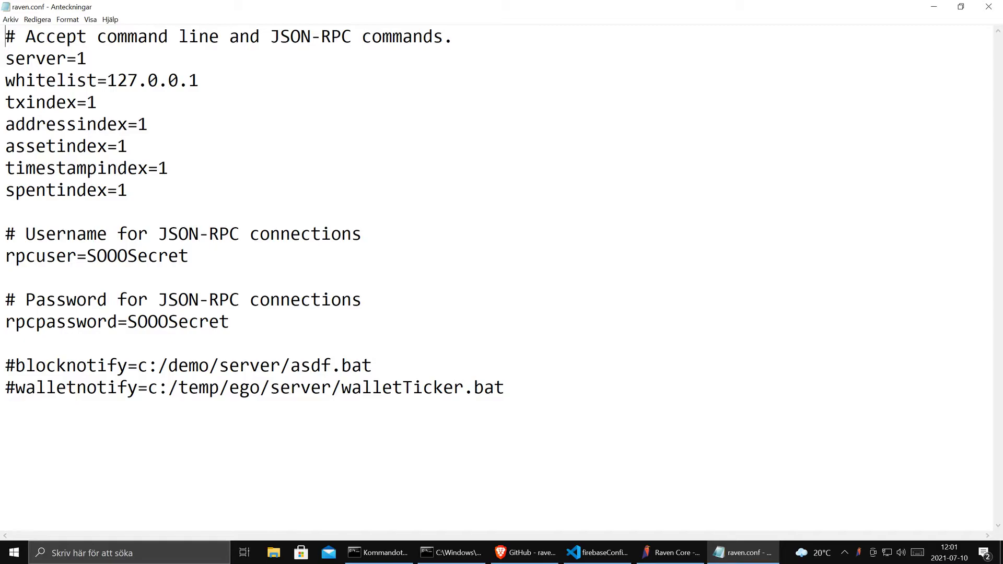
{"action": "left_click", "coordinate": [16, 387]}
{"action": "key", "text": "BackSpace"}
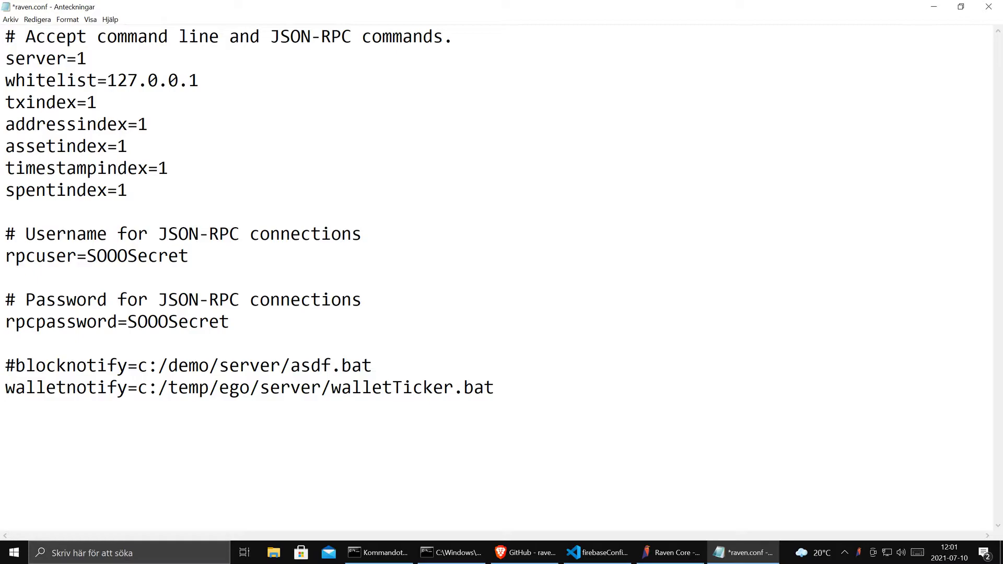
{"action": "left_click_drag", "start_coordinate": [128, 387], "coordinate": [6, 387]}
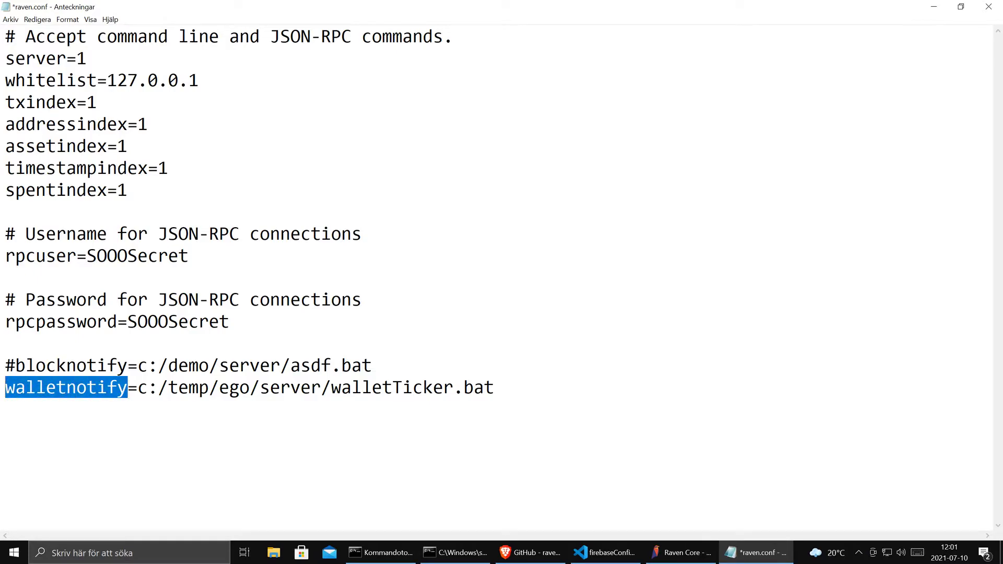
{"action": "left_click", "coordinate": [250, 388]}
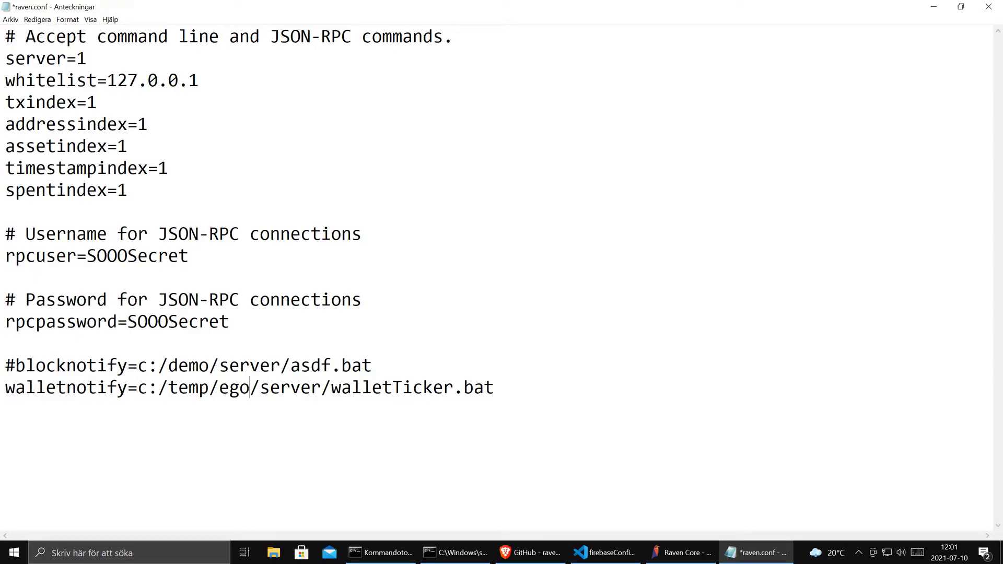
{"action": "type", "text": "wallet"}
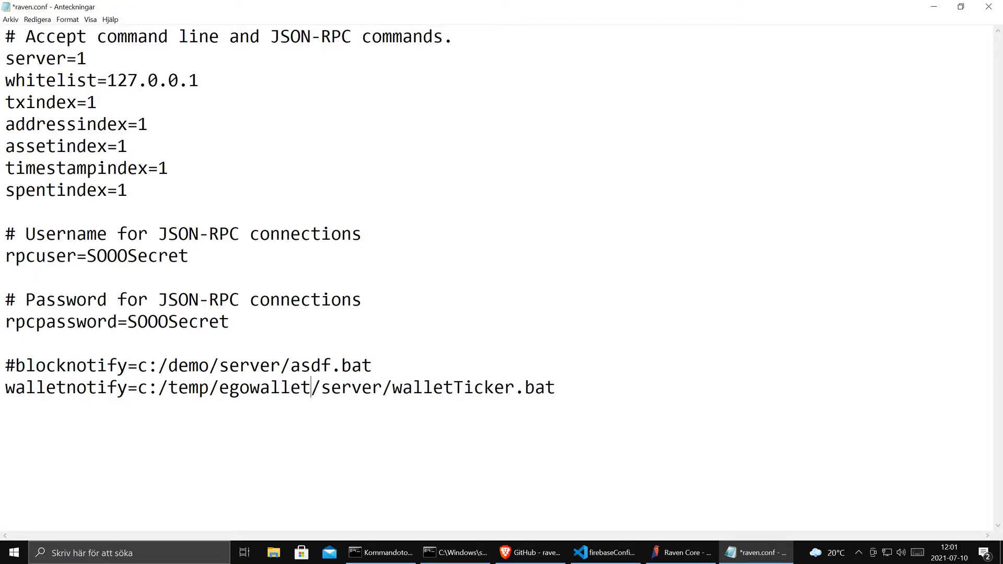
{"action": "key", "text": "Right"}
{"action": "key", "text": "ctrl+Right"}
{"action": "key", "text": "shift+End"}
{"action": "key", "text": "shift+Left"}
{"action": "key", "text": "shift+Left"}
{"action": "key", "text": "shift+Left"}
{"action": "key", "text": "shift+Left"}
{"action": "type", "text": "ticker"}
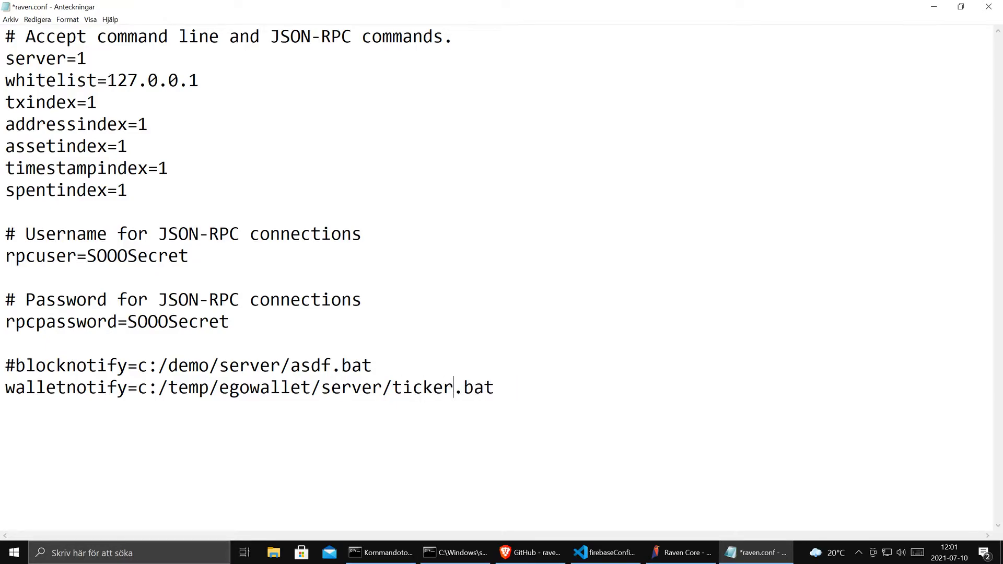
- Save raven.conf and close Raven Core's Options dialog with OK
{"action": "left_click", "coordinate": [405, 552]}
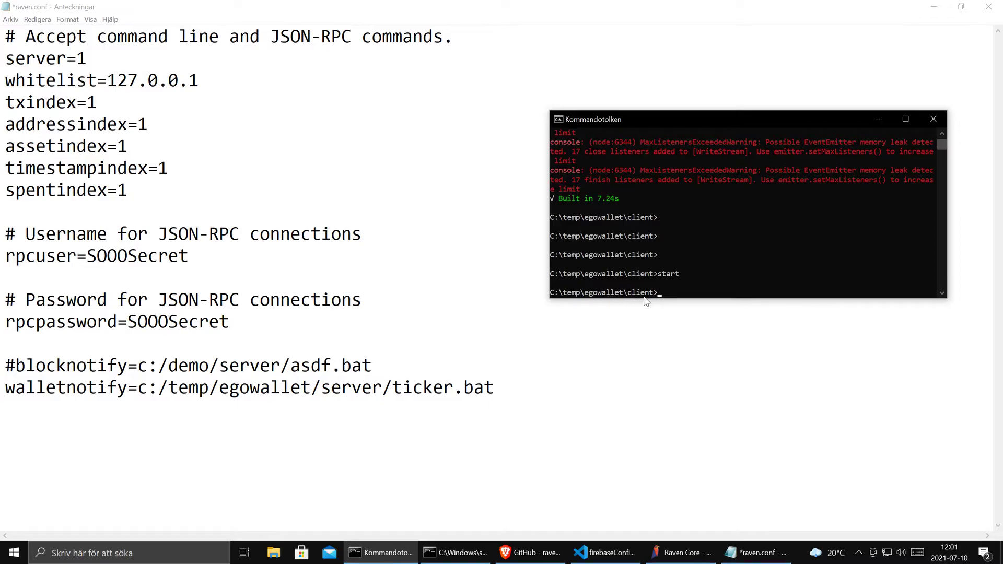
{"action": "left_click", "coordinate": [456, 553]}
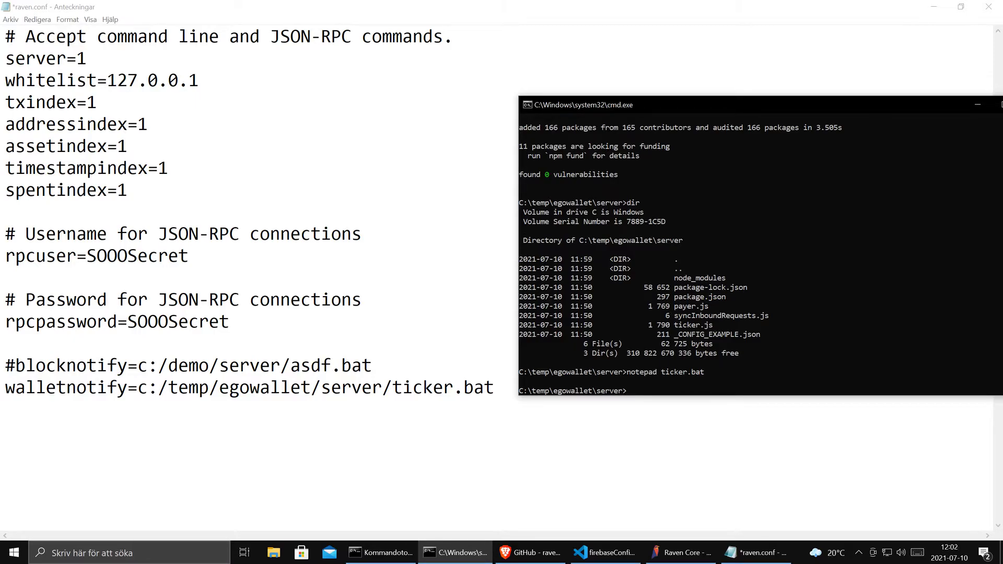
{"action": "left_click", "coordinate": [11, 19]}
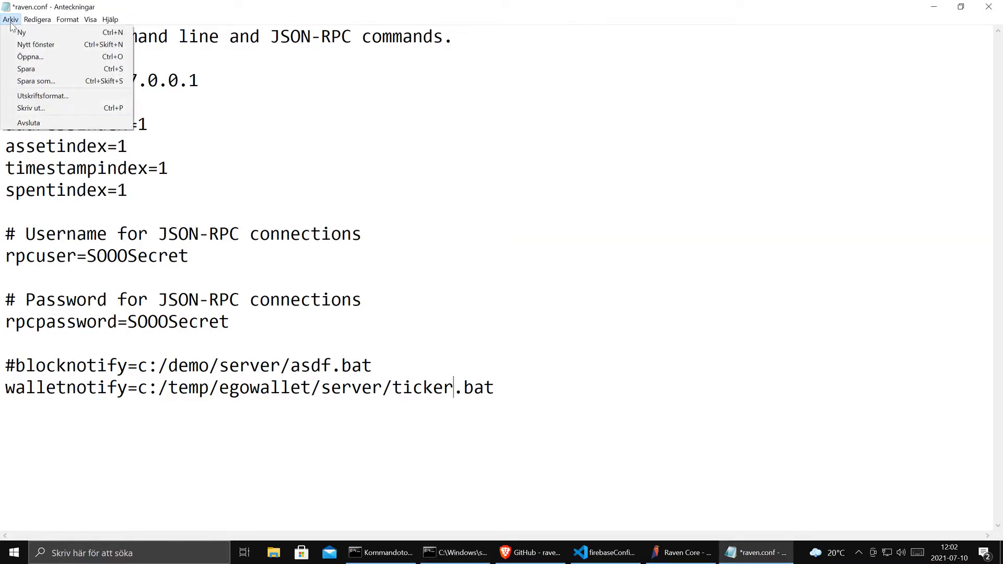
{"action": "left_click", "coordinate": [29, 67]}
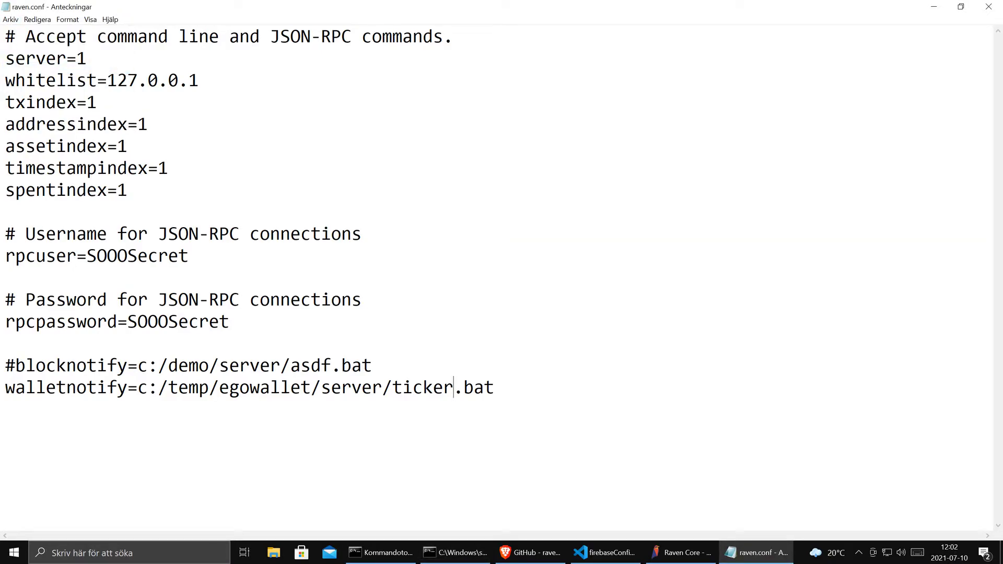
{"action": "left_click", "coordinate": [687, 552]}
{"action": "left_click", "coordinate": [599, 367]}
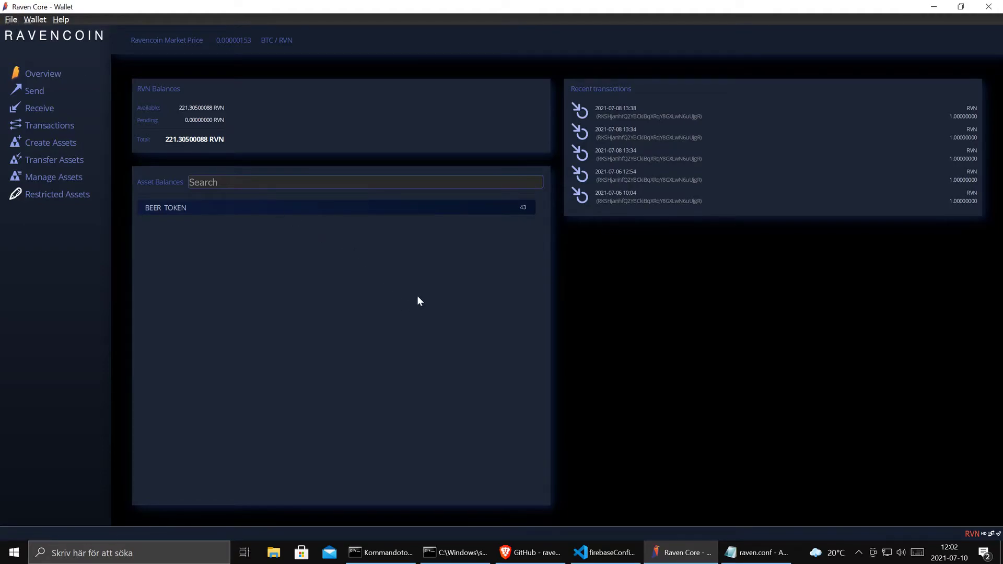
- Collapse src and client, expand server, and view ticker.js and _CONFIG_EXAMPLE.json
{"action": "left_click", "coordinate": [618, 560]}
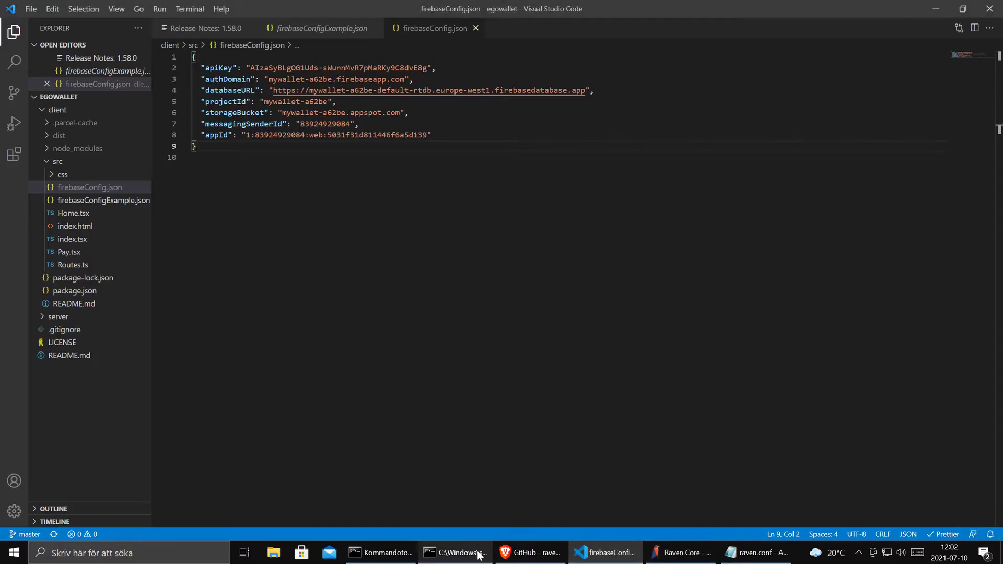
{"action": "mouse_move", "coordinate": [455, 553]}
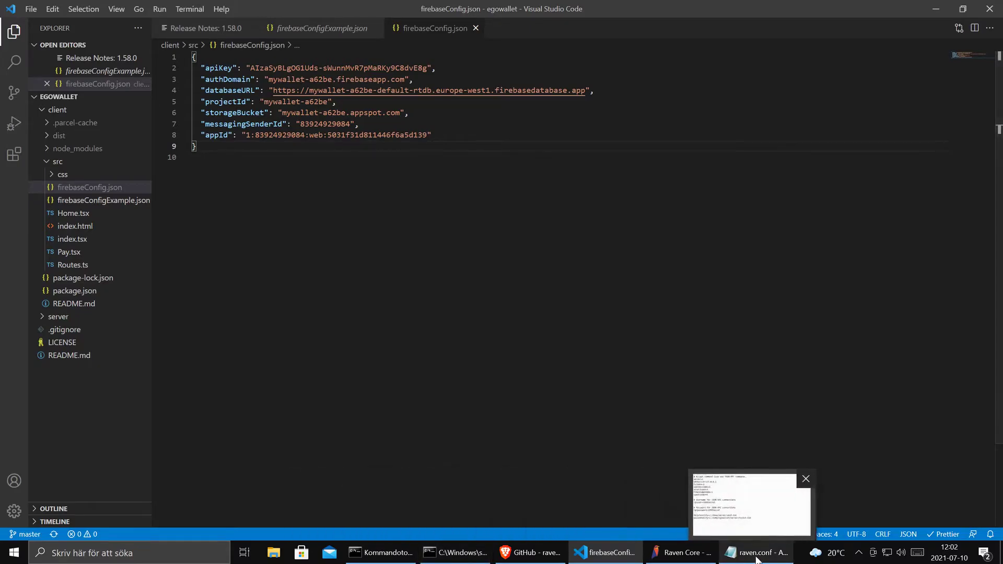
{"action": "left_click", "coordinate": [47, 162]}
{"action": "left_click", "coordinate": [42, 110]}
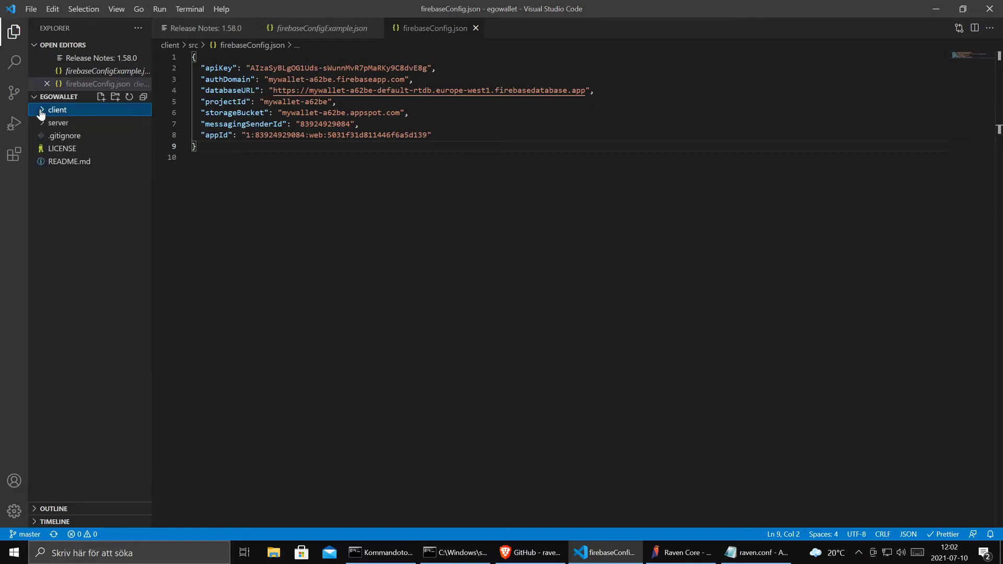
{"action": "left_click", "coordinate": [42, 124]}
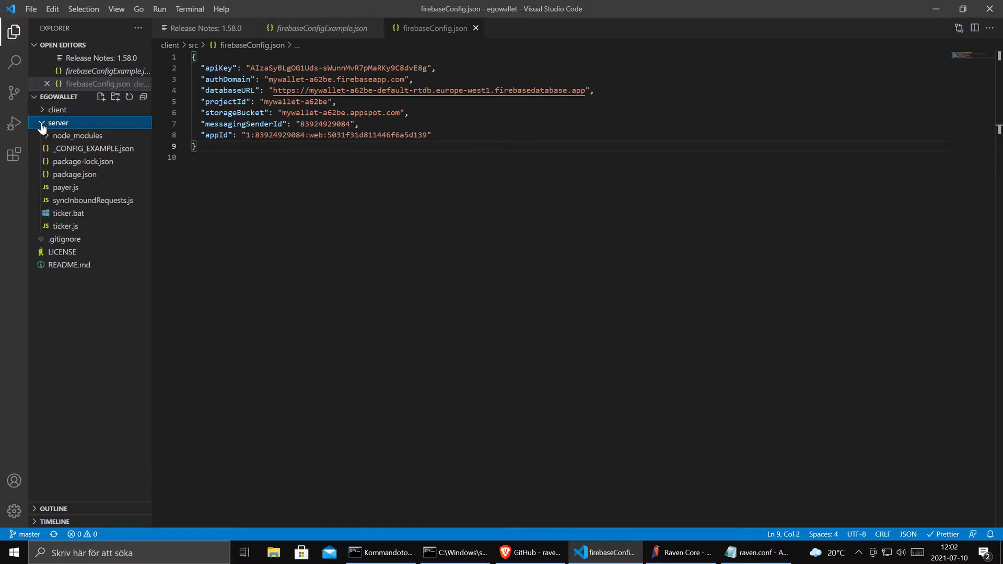
{"action": "left_click", "coordinate": [72, 226]}
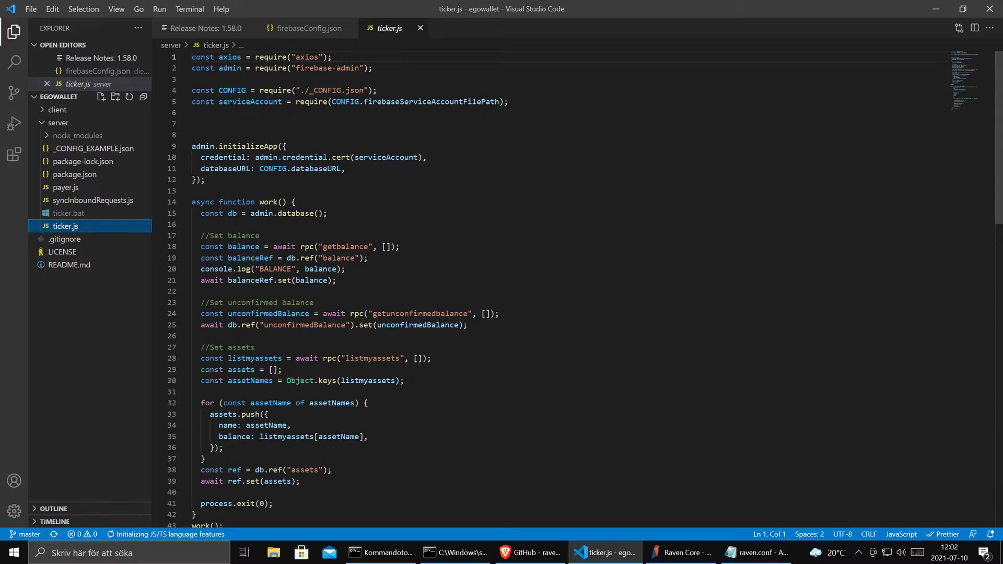
{"action": "left_click", "coordinate": [104, 152]}
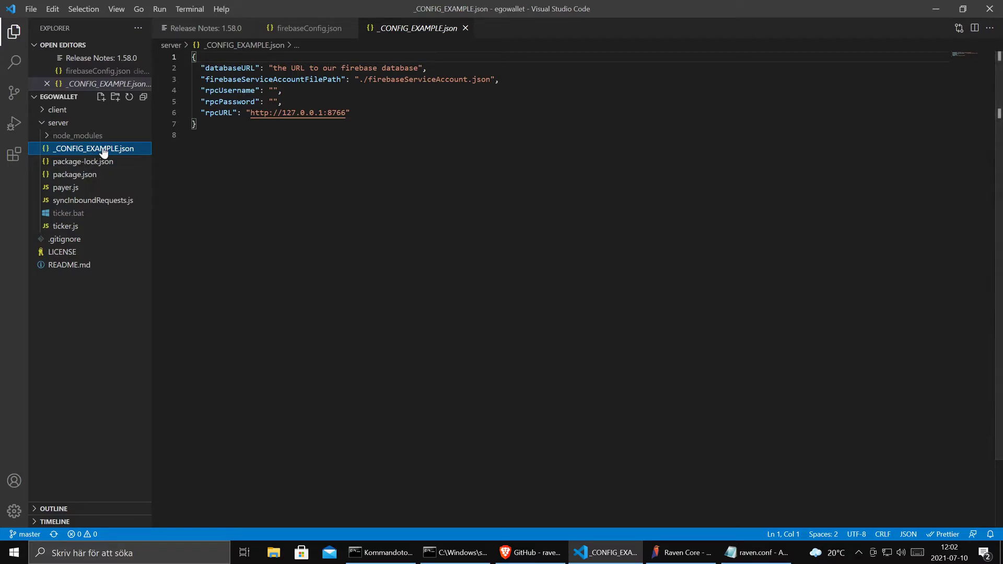
{"action": "left_click", "coordinate": [530, 552]}
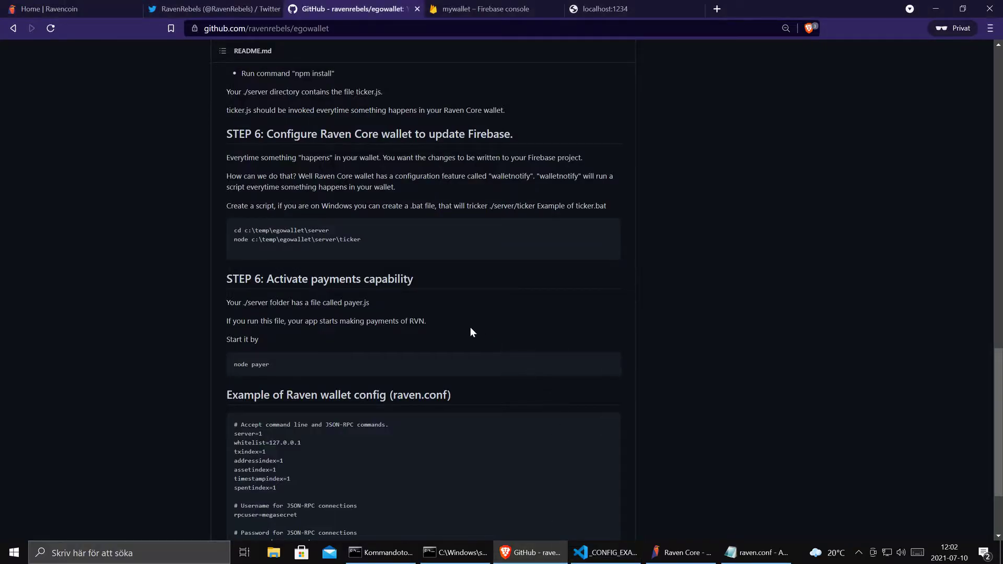
- Scroll the README to its example raven.conf, then go back to _CONFIG_EXAMPLE.json
{"action": "scroll", "coordinate": [470, 331], "scroll_direction": "down", "scroll_amount": 2}
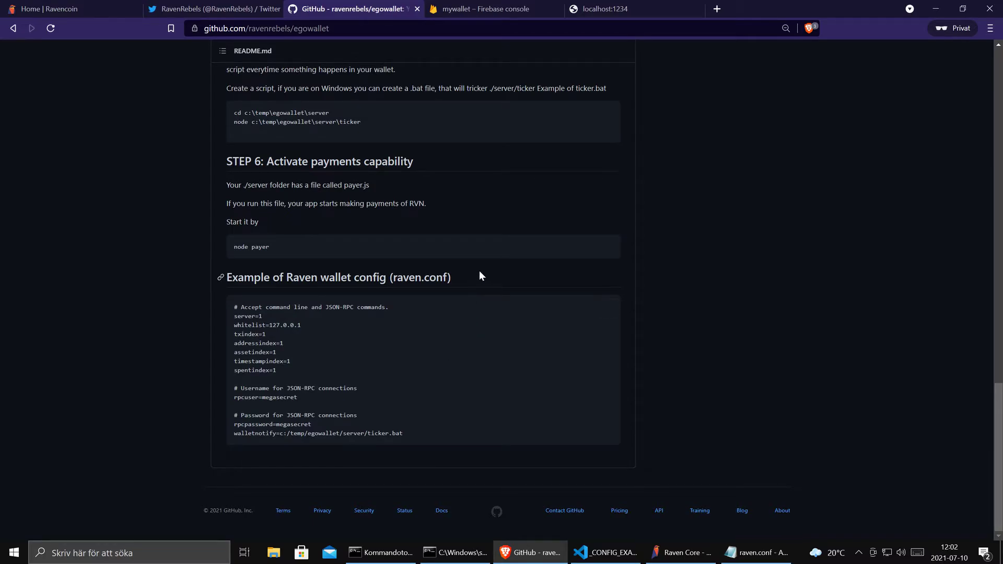
{"action": "key", "text": "alt+Tab"}
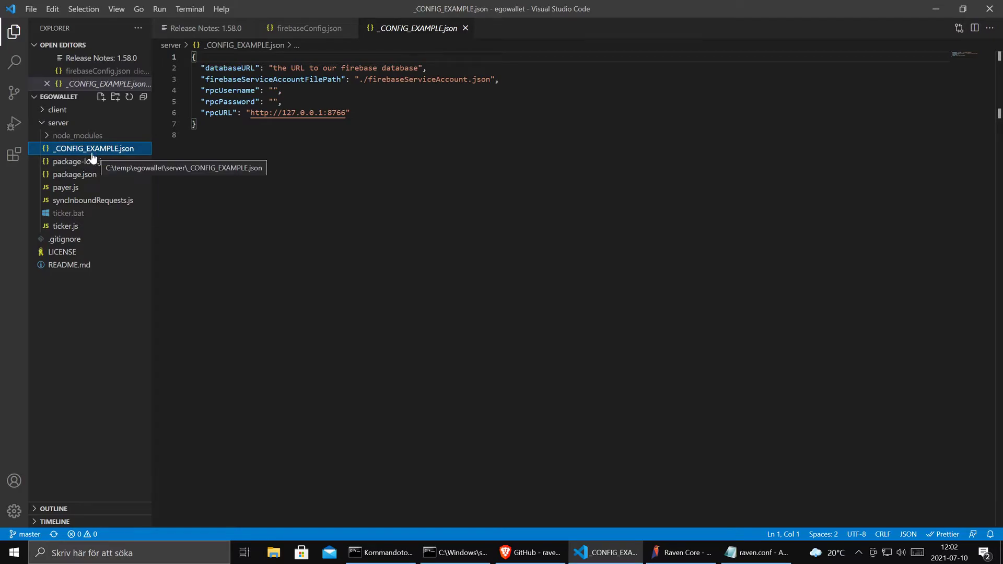
- Create server/_CONFIG.json and paste in the full contents of _CONFIG_EXAMPLE.json
{"action": "right_click", "coordinate": [58, 129]}
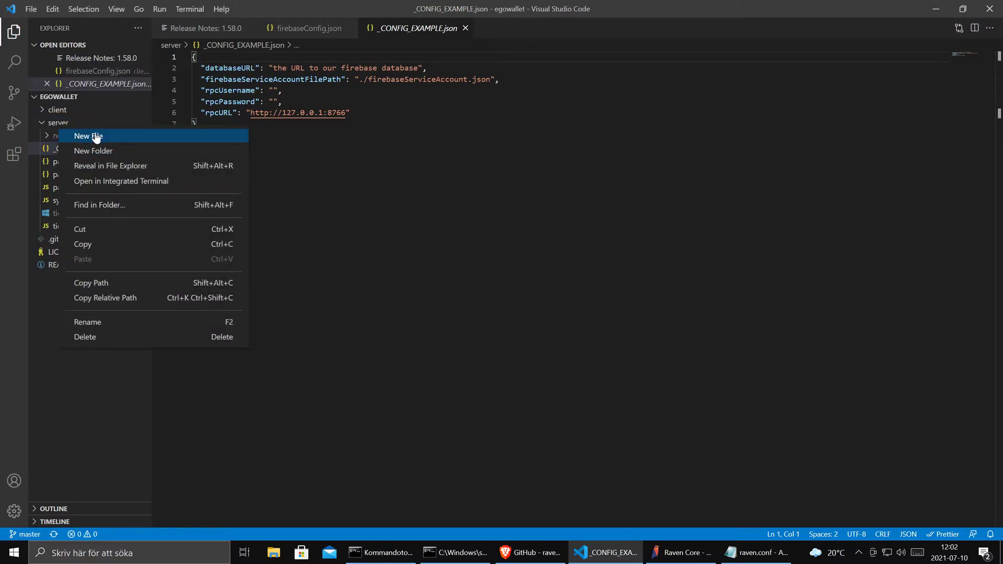
{"action": "left_click", "coordinate": [96, 137]}
{"action": "type", "text": "_CONFIG.json"}
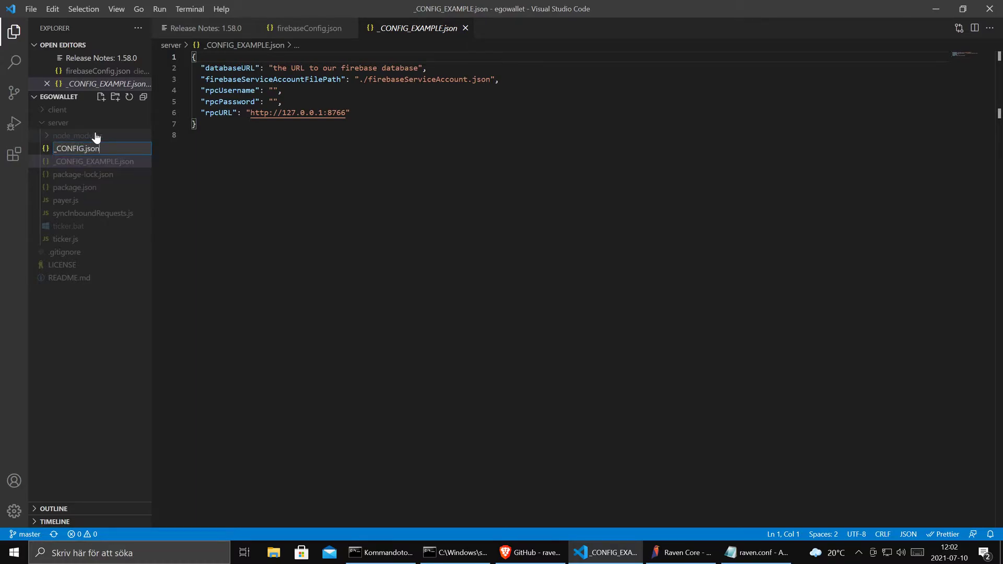
{"action": "key", "text": "Return"}
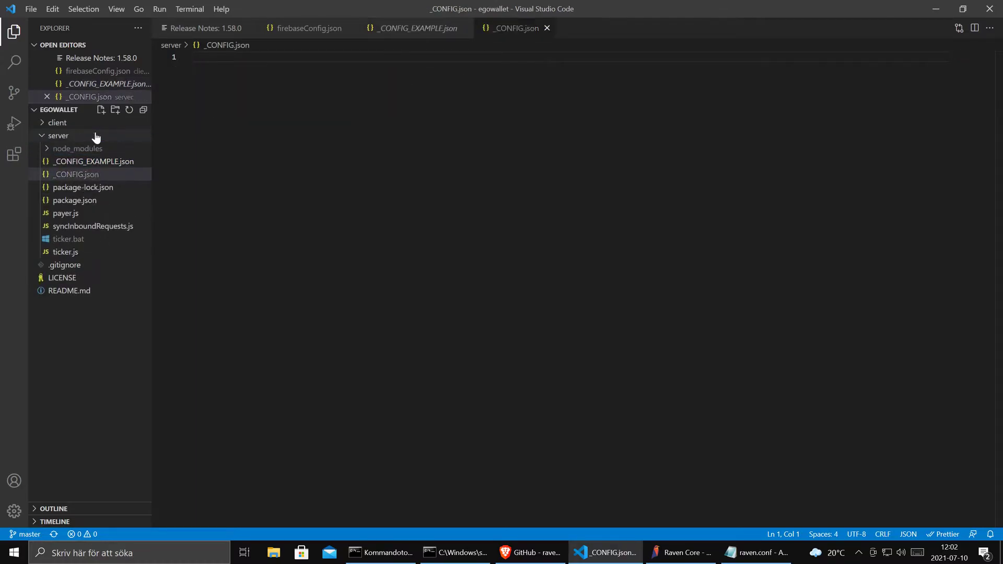
{"action": "left_click", "coordinate": [99, 161]}
{"action": "key", "text": "ctrl+a"}
{"action": "key", "text": "ctrl+c"}
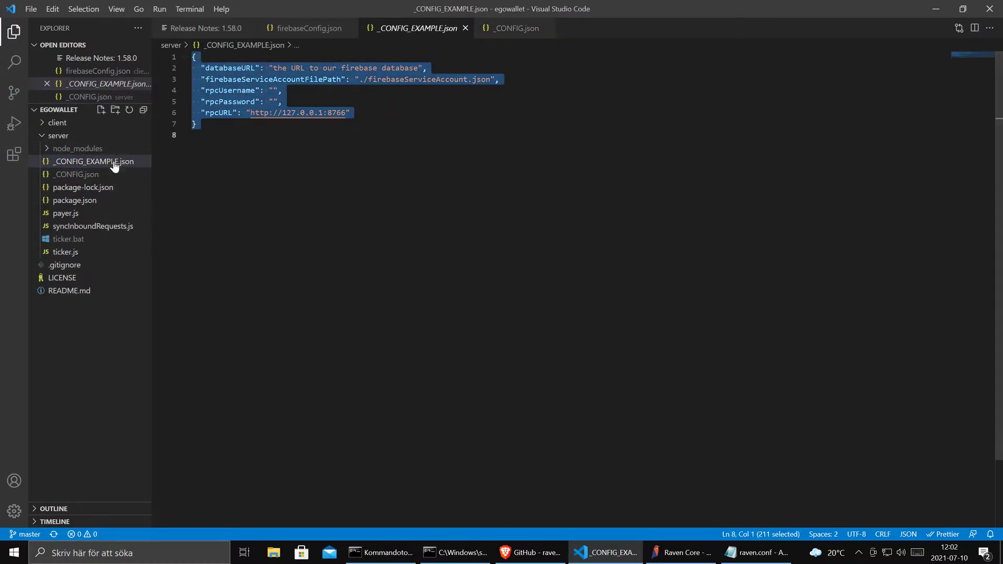
{"action": "left_click", "coordinate": [96, 174]}
{"action": "key", "text": "ctrl+v"}
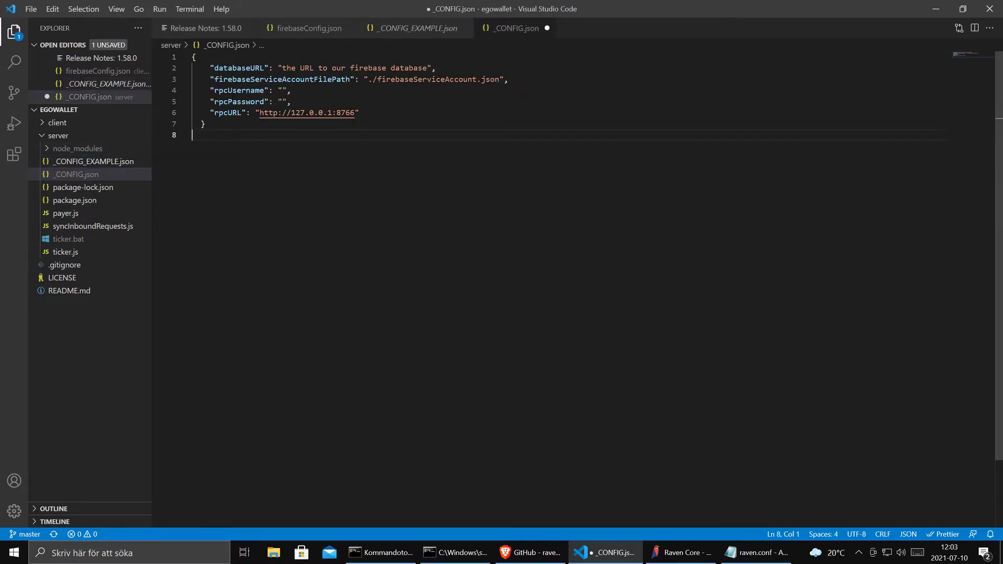
{"action": "left_click", "coordinate": [763, 556]}
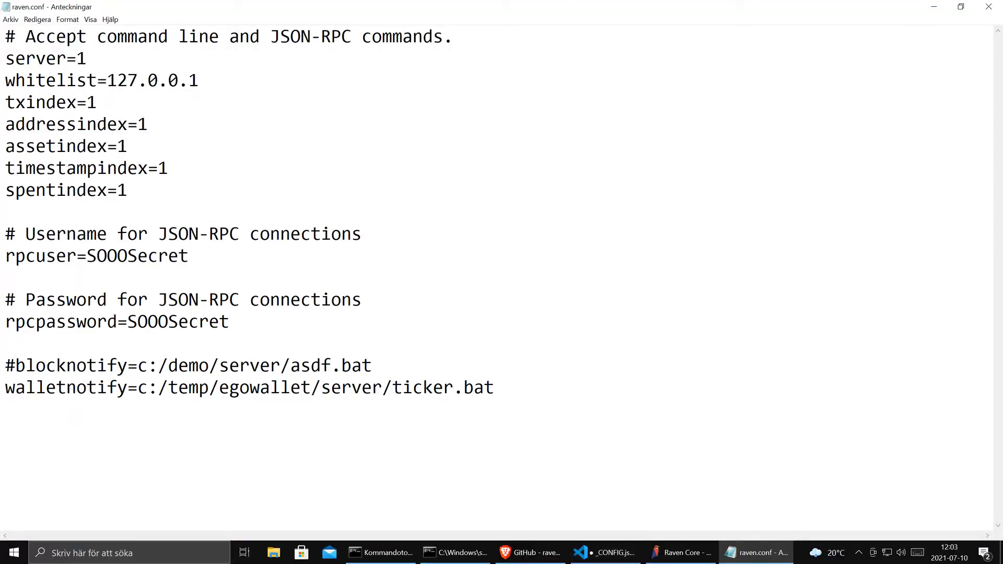
- Append 123 to the rpcuser and rpcpassword values in raven.conf
{"action": "left_click", "coordinate": [189, 256]}
{"action": "type", "text": "123"}
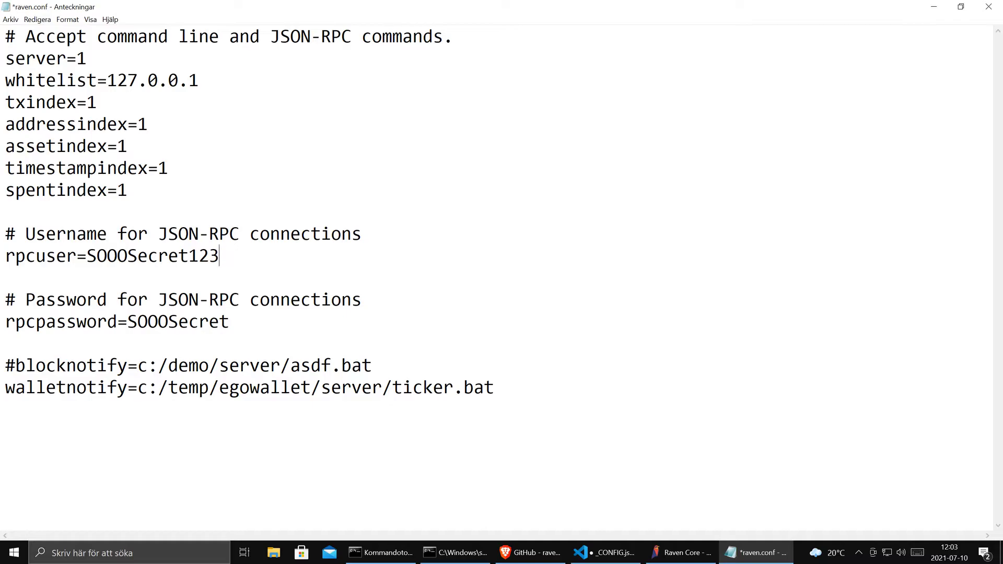
{"action": "left_click", "coordinate": [230, 322]}
{"action": "type", "text": "123"}
{"action": "left_click_drag", "start_coordinate": [219, 256], "coordinate": [87, 256]}
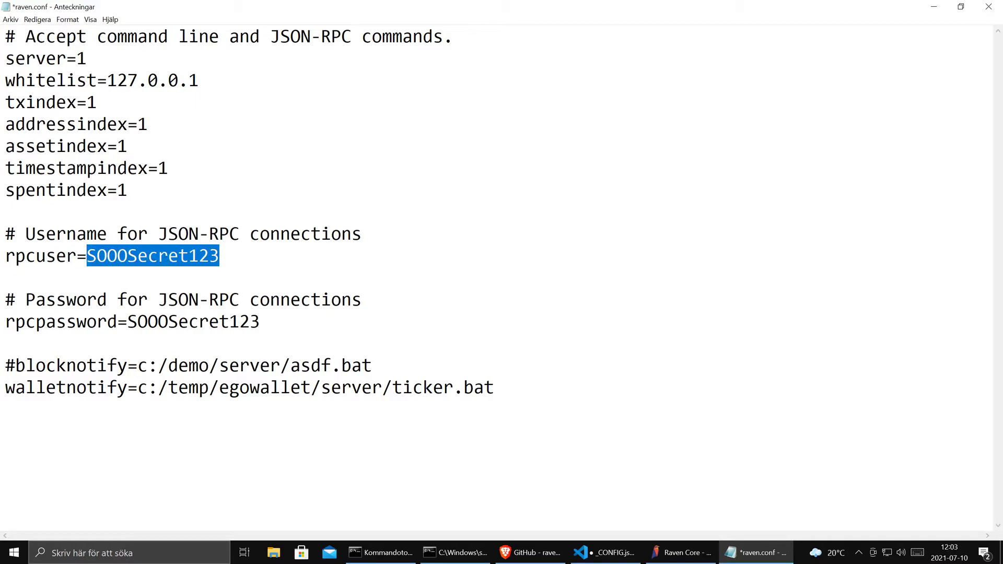
{"action": "left_click", "coordinate": [10, 21]}
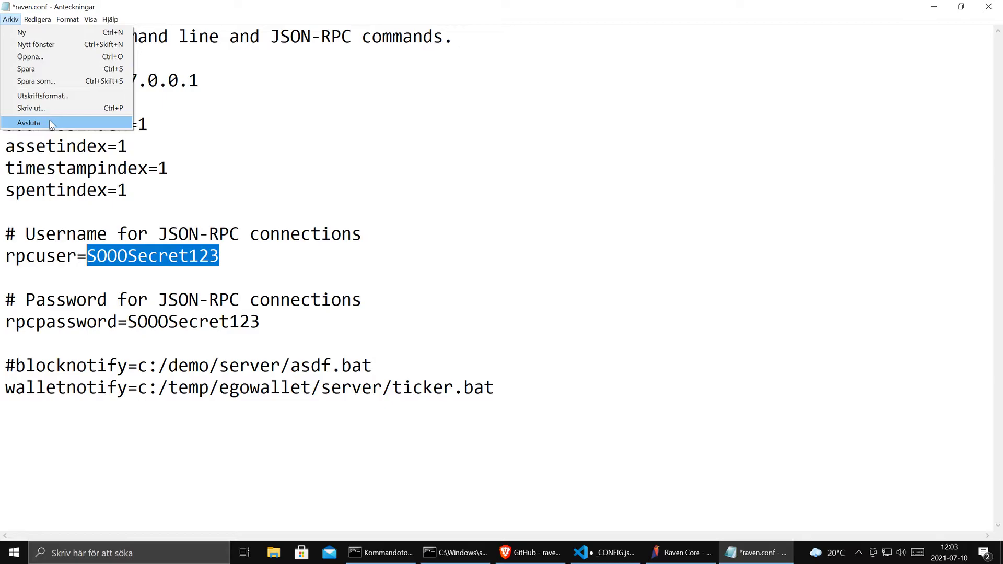
{"action": "left_click", "coordinate": [319, 141]}
{"action": "key", "text": "alt+Tab"}
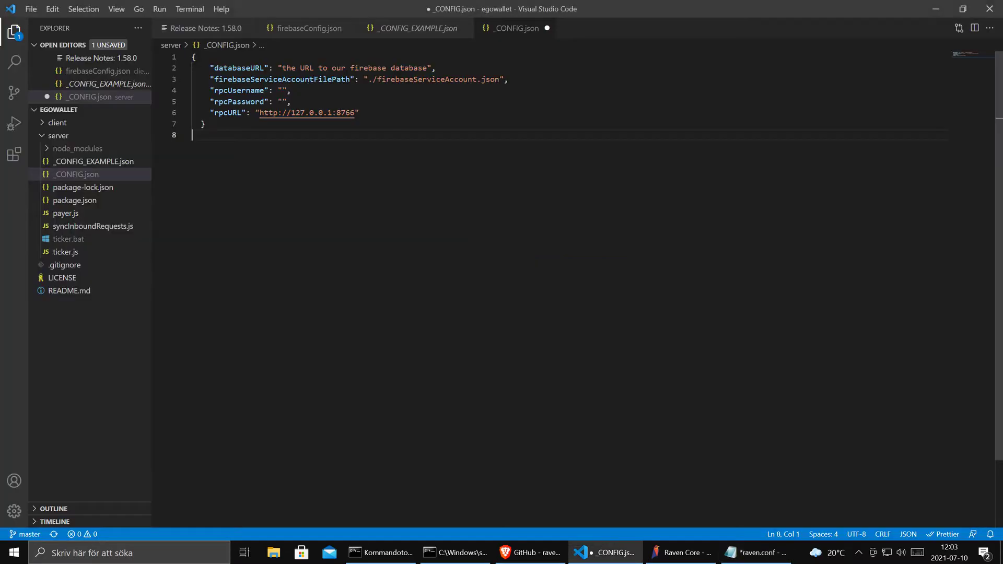
{"action": "key", "text": "alt+Tab"}
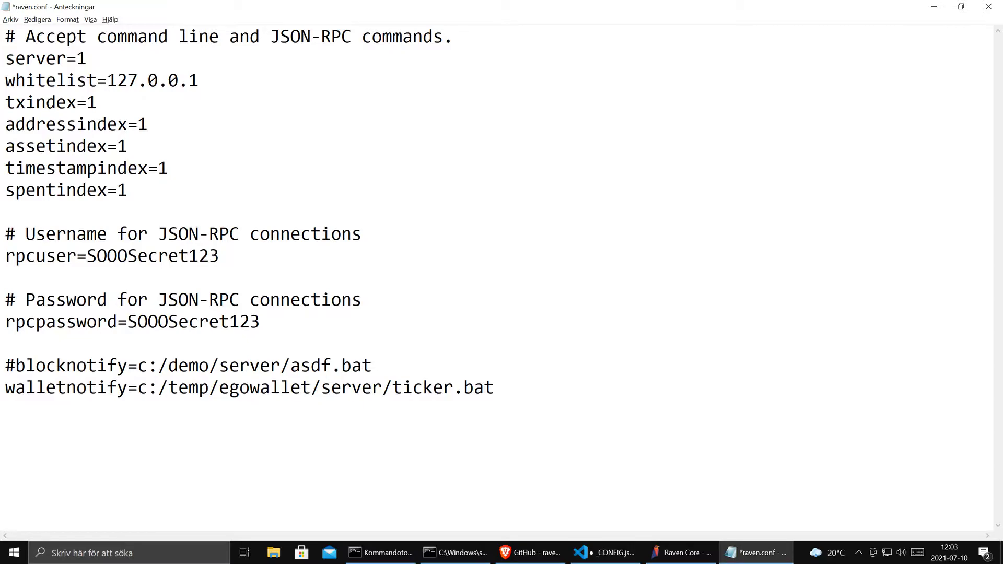
- Check the server=1 and txindex=1 lines in the README's example raven.conf
{"action": "left_click", "coordinate": [538, 553]}
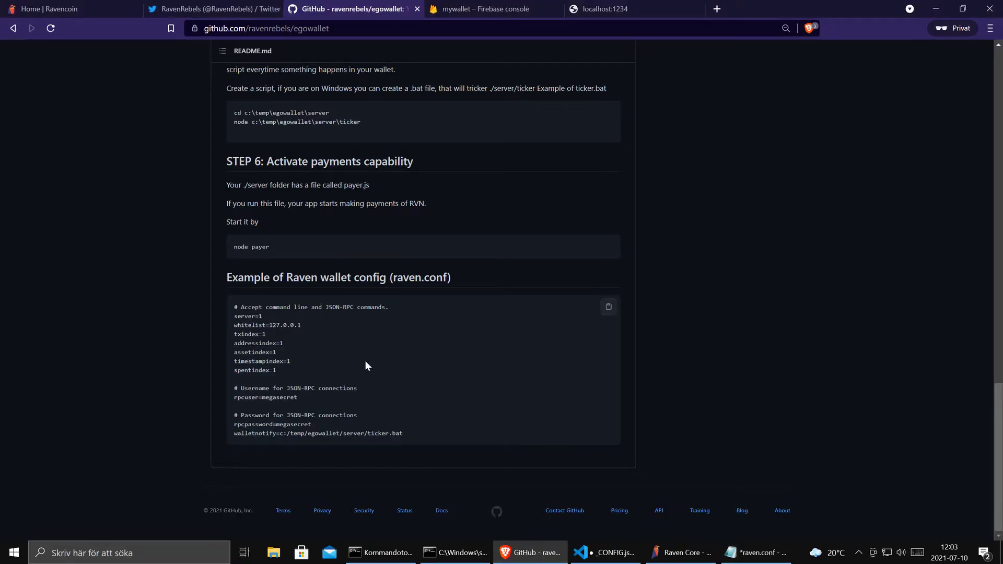
{"action": "left_click_drag", "start_coordinate": [267, 316], "coordinate": [237, 316]}
{"action": "left_click_drag", "start_coordinate": [267, 334], "coordinate": [234, 335]}
{"action": "left_click", "coordinate": [410, 432]}
- Exit Notepad via Arkiv > Avsluta, saving the raven.conf changes
{"action": "key", "text": "alt+Tab"}
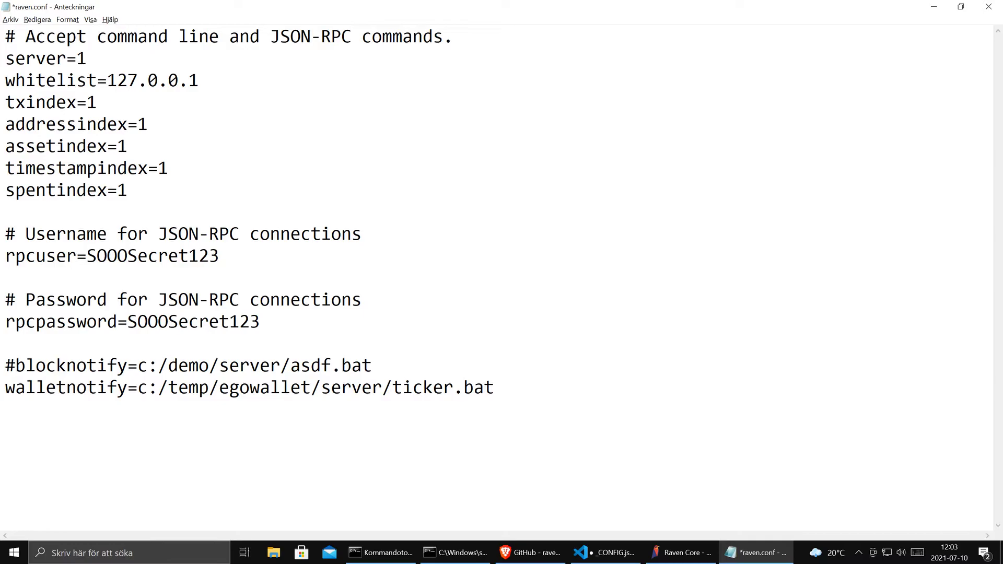
{"action": "left_click_drag", "start_coordinate": [220, 256], "coordinate": [127, 256]}
{"action": "key", "text": "shift+Right"}
{"action": "key", "text": "ctrl+c"}
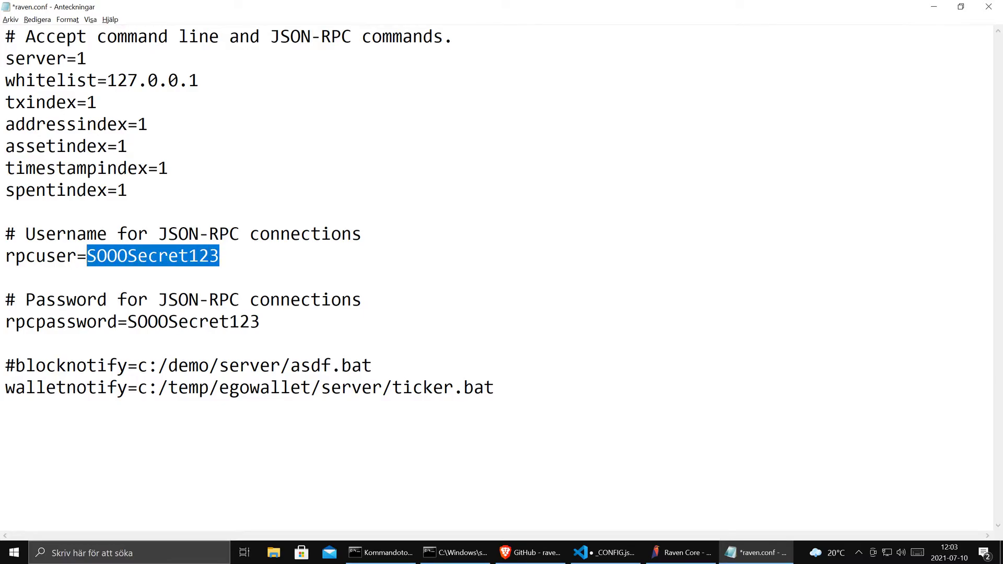
{"action": "key", "text": "alt+a"}
{"action": "key", "text": "Up"}
{"action": "key", "text": "Return"}
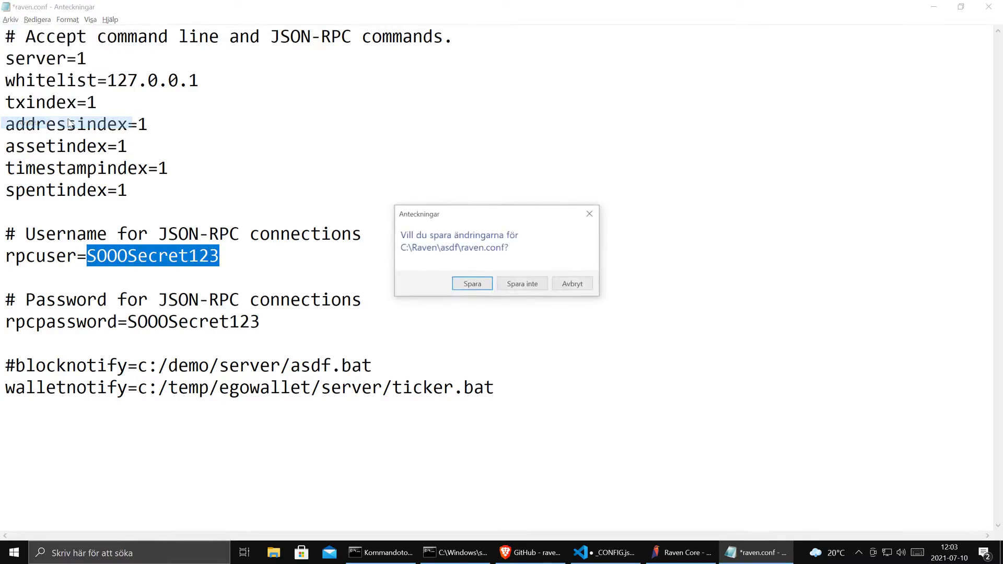
{"action": "left_click", "coordinate": [453, 282]}
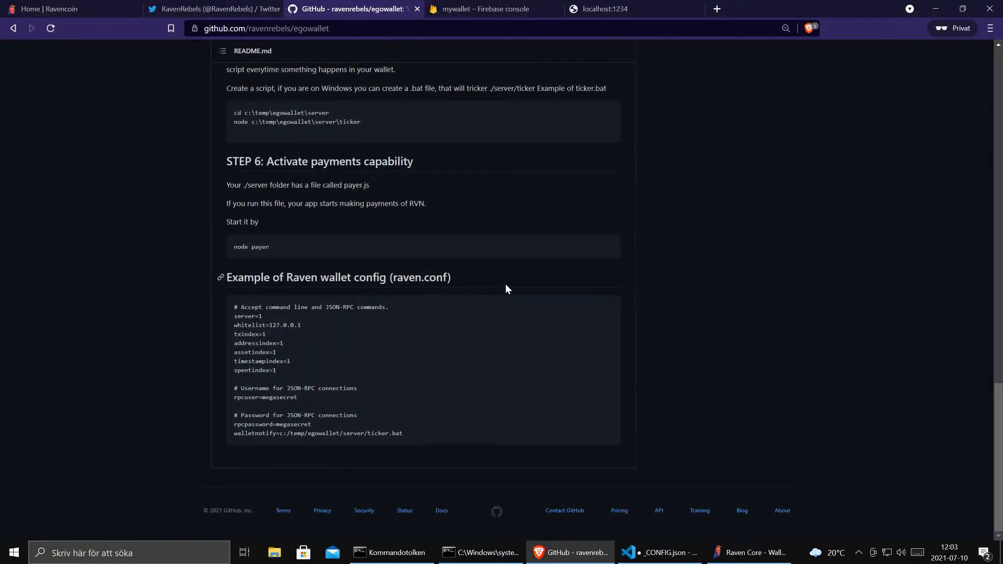
- Exit the Raven Core wallet via File > Exit and relaunch Raven Core (64-bit) from Windows search
{"action": "left_click", "coordinate": [752, 552]}
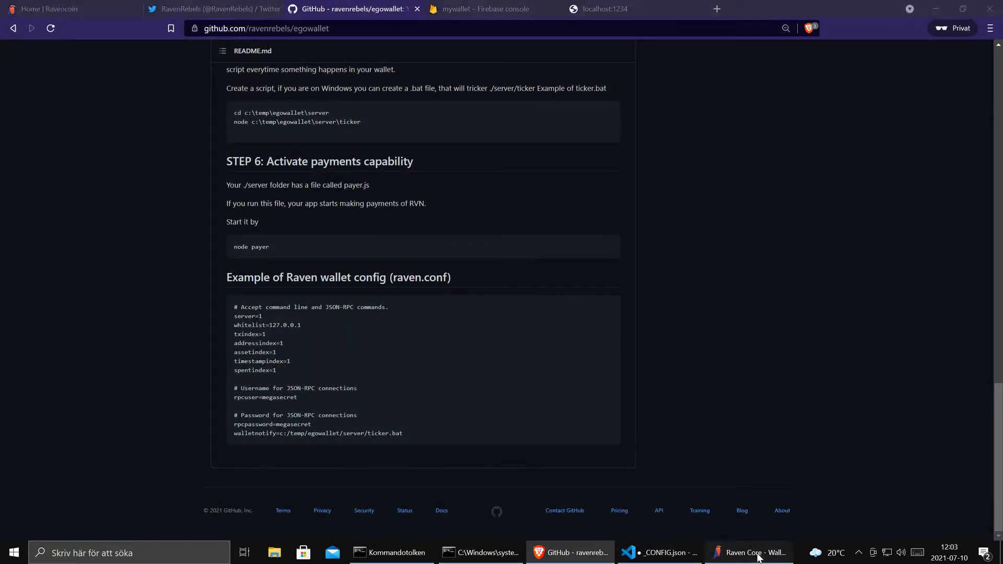
{"action": "left_click", "coordinate": [12, 19]}
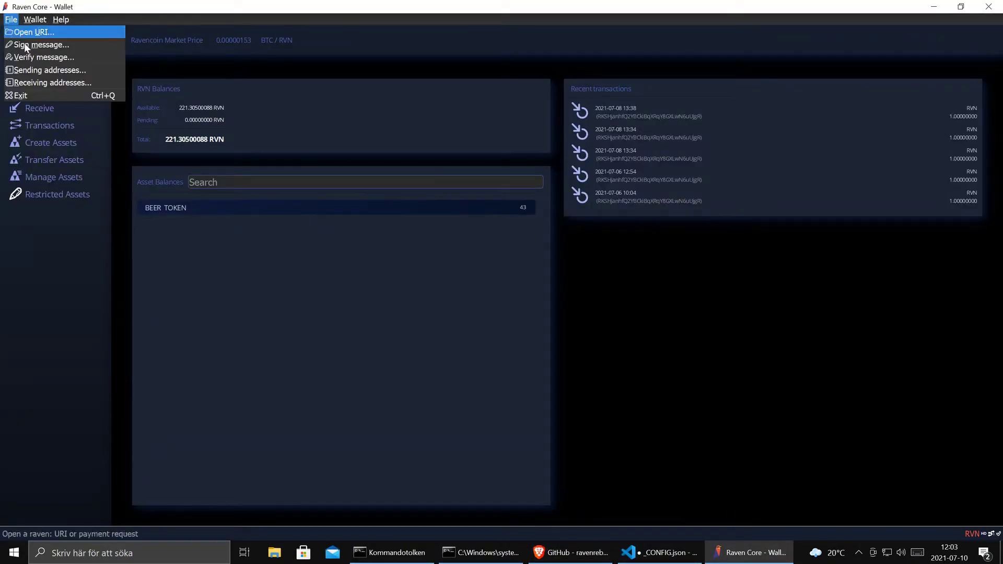
{"action": "left_click", "coordinate": [54, 95]}
{"action": "left_click", "coordinate": [11, 555]}
{"action": "type", "text": "raven"}
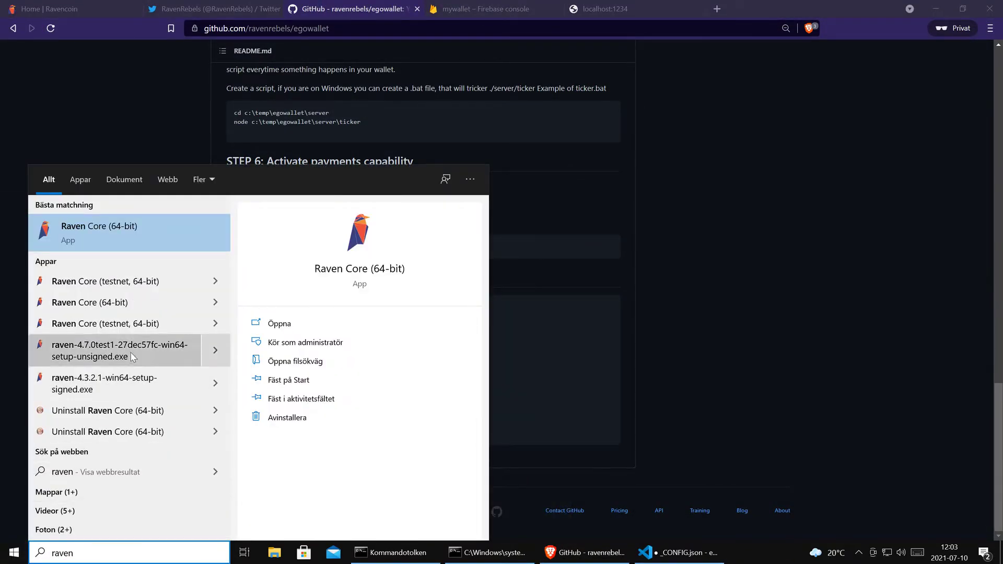
{"action": "left_click", "coordinate": [120, 237]}
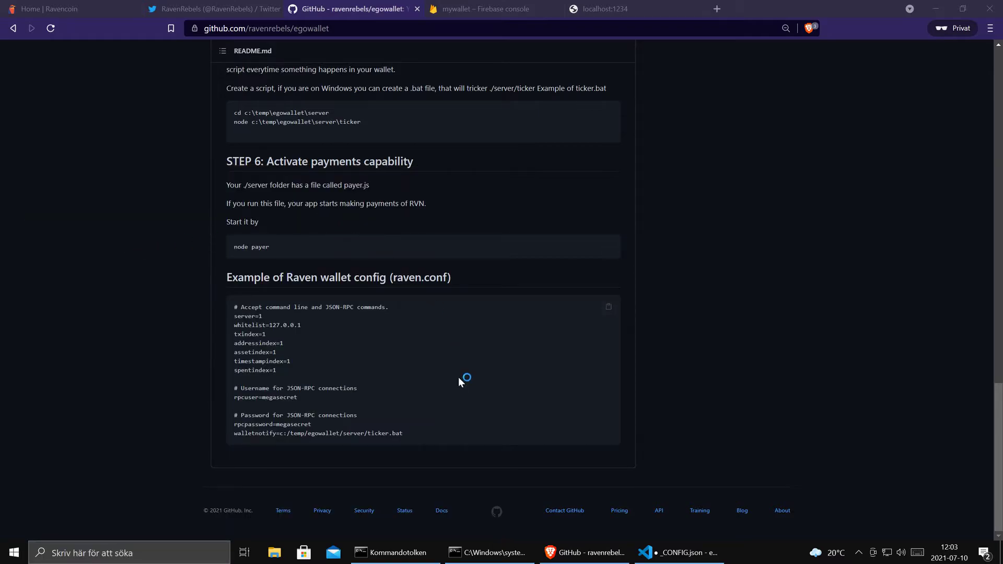
{"action": "left_click", "coordinate": [667, 555]}
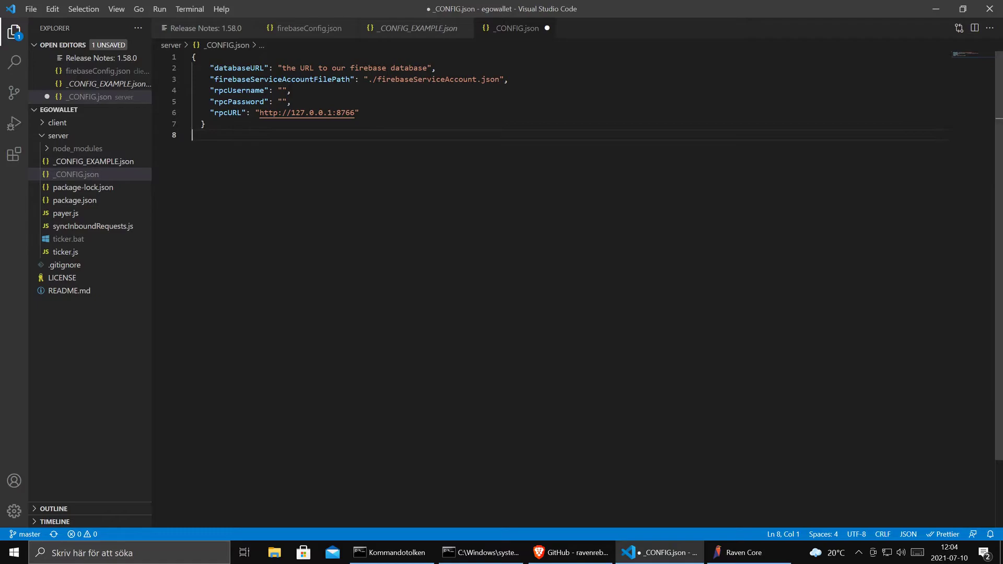
- Paste the RPC username and password into rpcUsername and rpcPassword in _CONFIG.json
{"action": "left_click", "coordinate": [282, 91]}
{"action": "key", "text": "ctrl+v"}
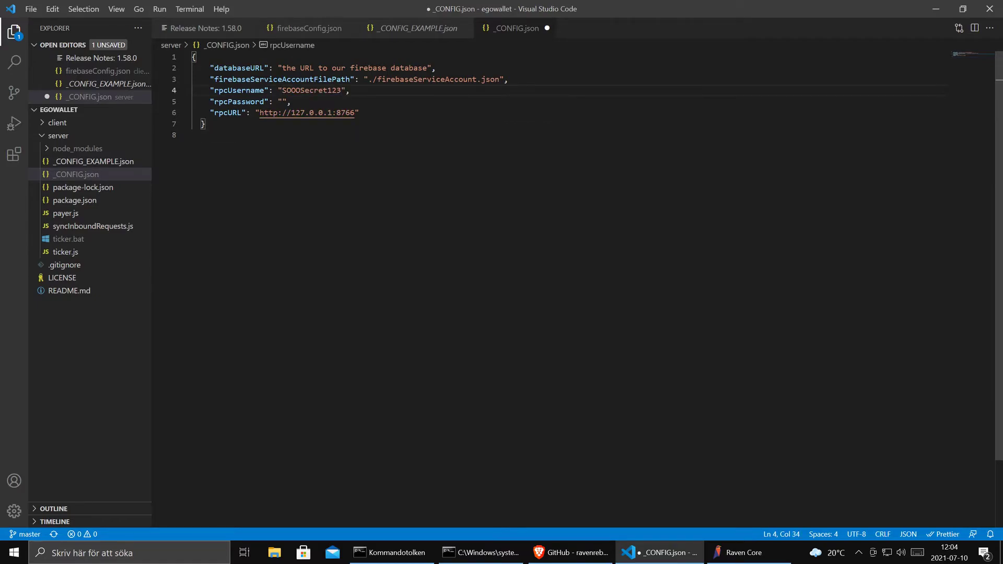
{"action": "left_click", "coordinate": [282, 102]}
{"action": "key", "text": "ctrl+v"}
{"action": "left_click_drag", "start_coordinate": [356, 112], "coordinate": [260, 113]}
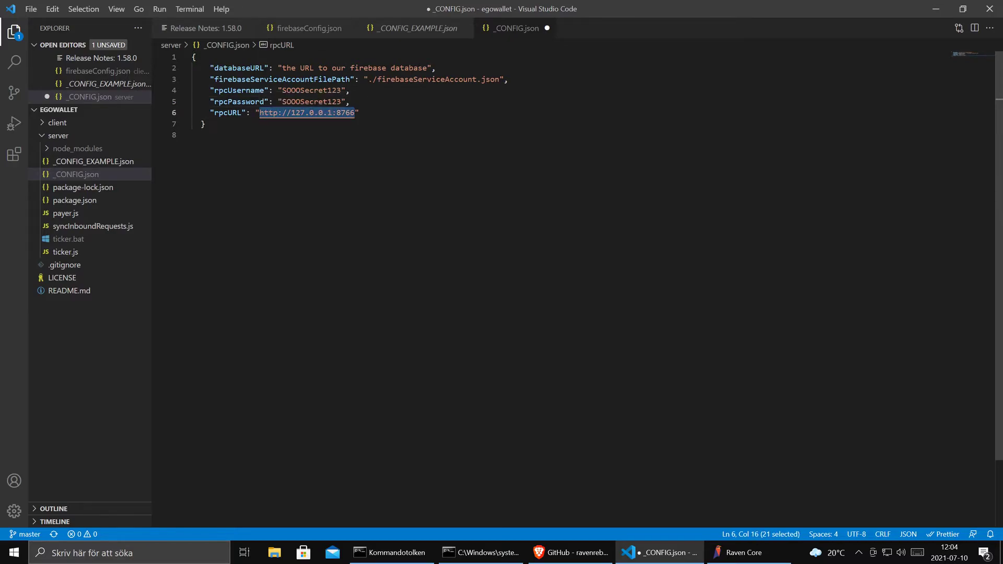
{"action": "left_click", "coordinate": [201, 135]}
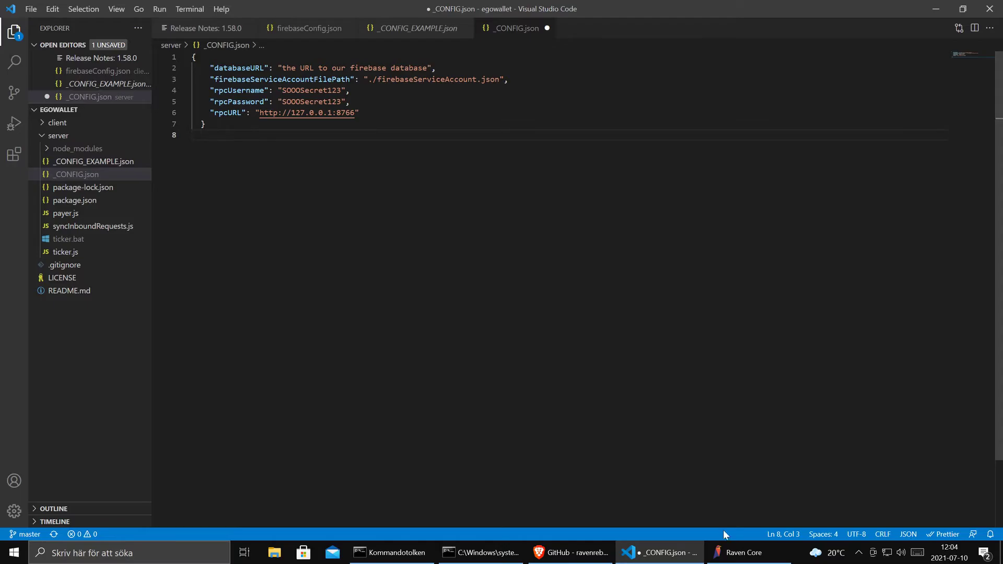
- Open ticker.js and locate where it reads databaseURL on line 11
{"action": "left_click", "coordinate": [77, 252]}
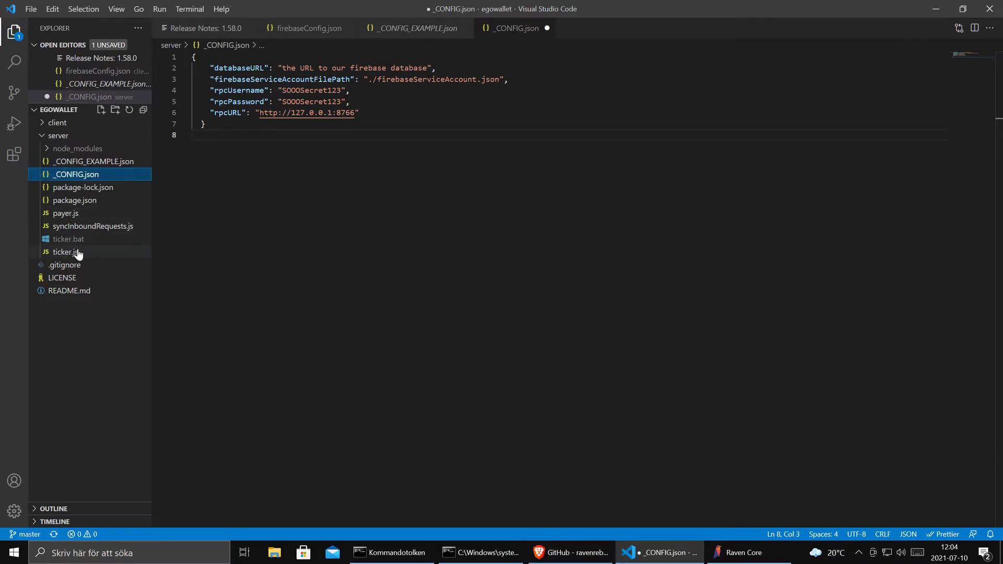
{"action": "left_click", "coordinate": [77, 252]}
{"action": "scroll", "coordinate": [554, 288], "scroll_direction": "down", "scroll_amount": 4}
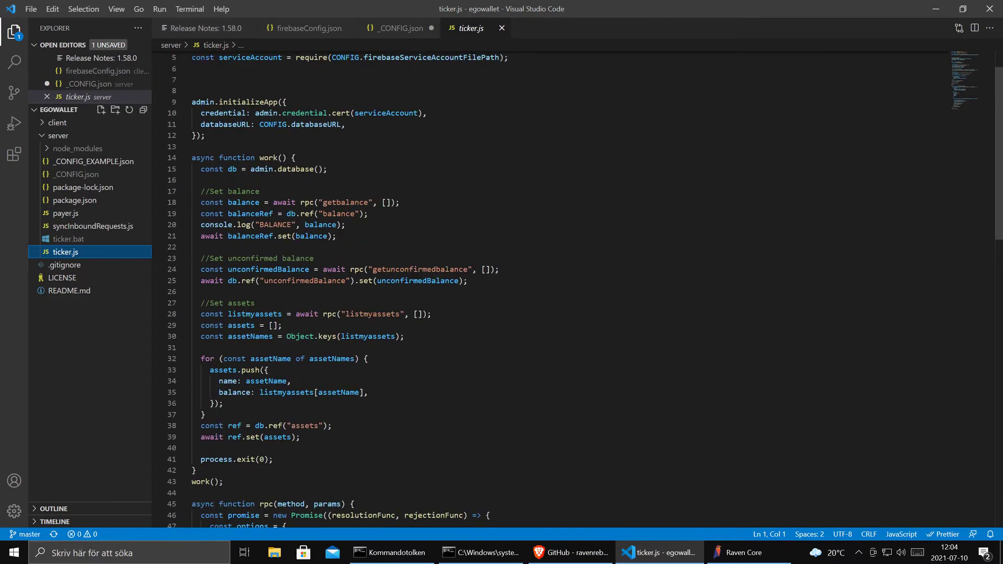
{"action": "scroll", "coordinate": [553, 287], "scroll_direction": "up", "scroll_amount": 4}
{"action": "scroll", "coordinate": [554, 287], "scroll_direction": "down", "scroll_amount": 2}
{"action": "scroll", "coordinate": [553, 287], "scroll_direction": "up", "scroll_amount": 2}
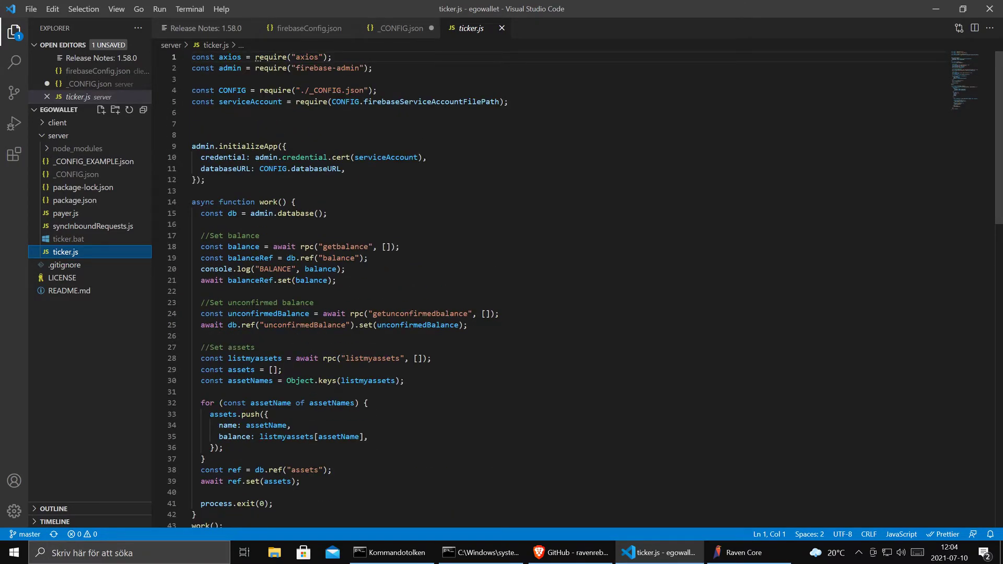
{"action": "mouse_move", "coordinate": [329, 68]}
{"action": "left_click_drag", "start_coordinate": [341, 168], "coordinate": [288, 169]}
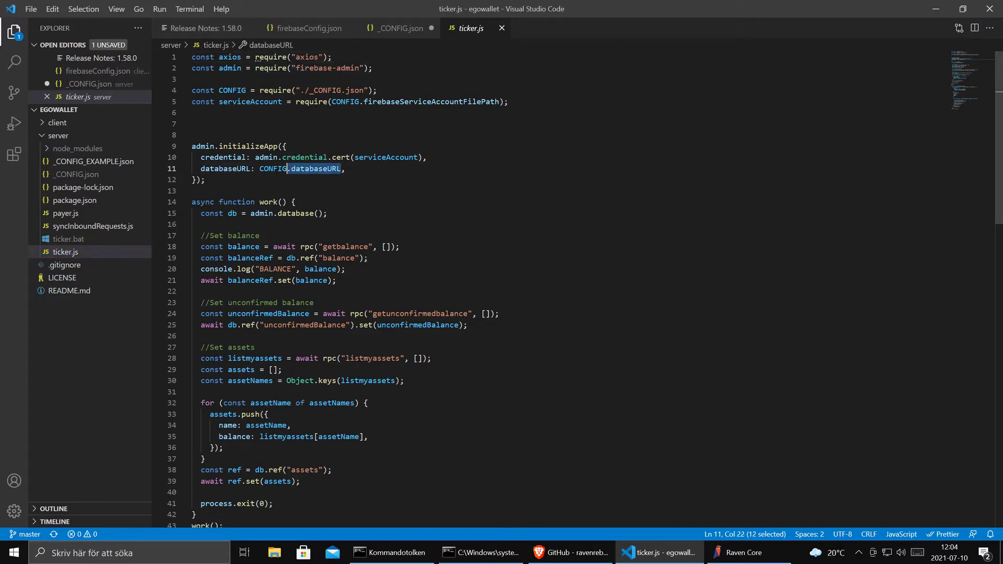
- Open mywallet's Project settings and copy the databaseURL line from the web app's SDK config
{"action": "left_click", "coordinate": [604, 499]}
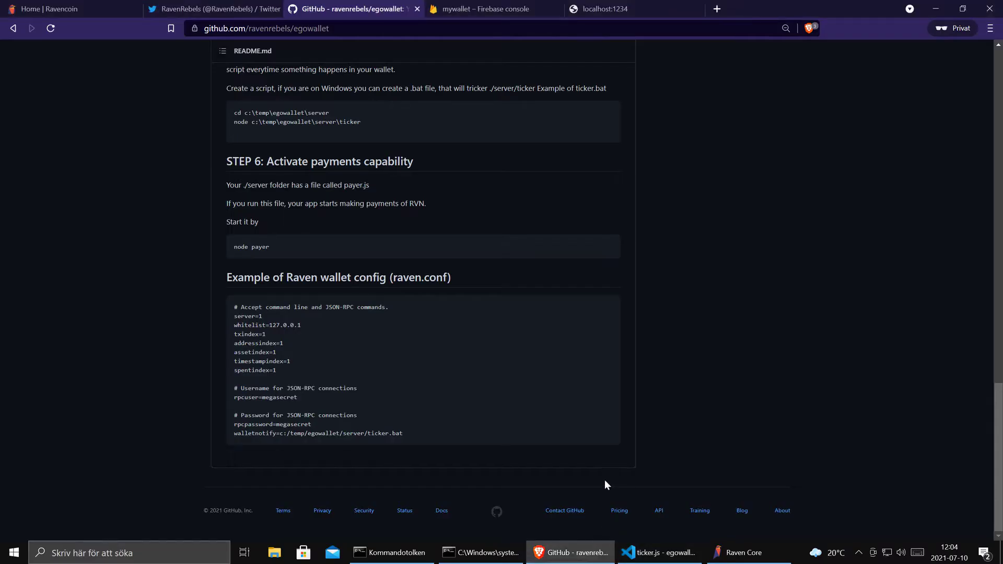
{"action": "left_click", "coordinate": [496, 9]}
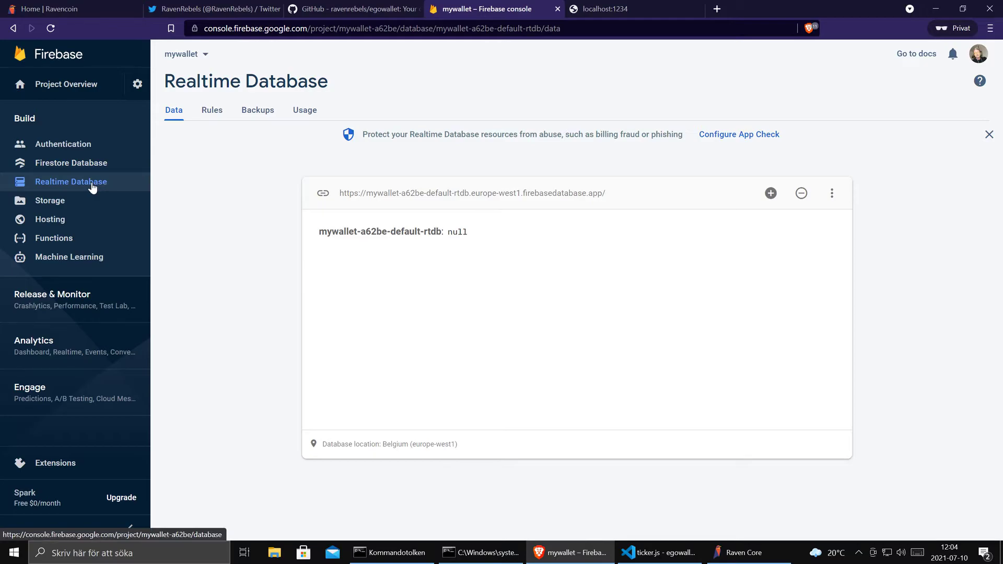
{"action": "left_click", "coordinate": [138, 83]}
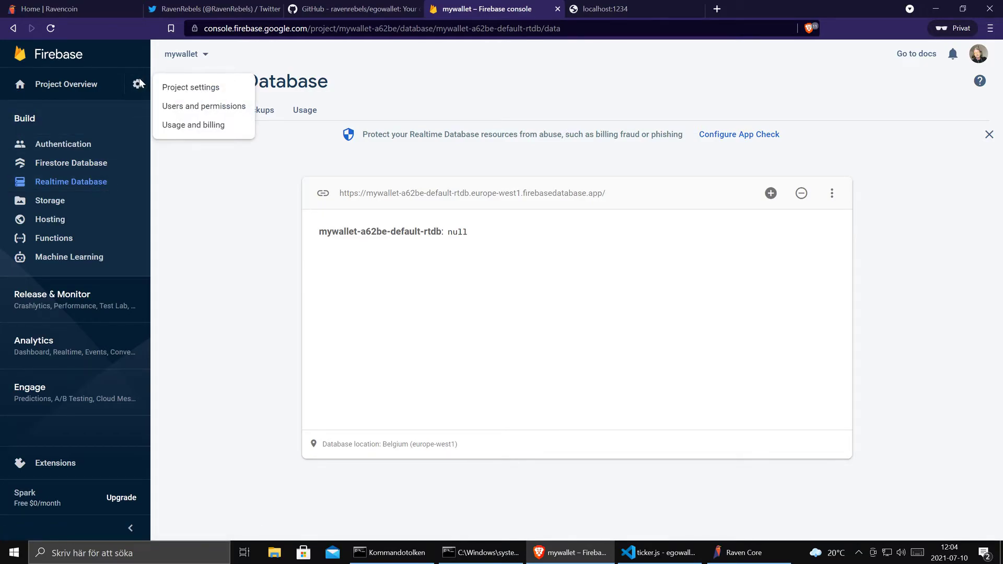
{"action": "left_click", "coordinate": [195, 87]}
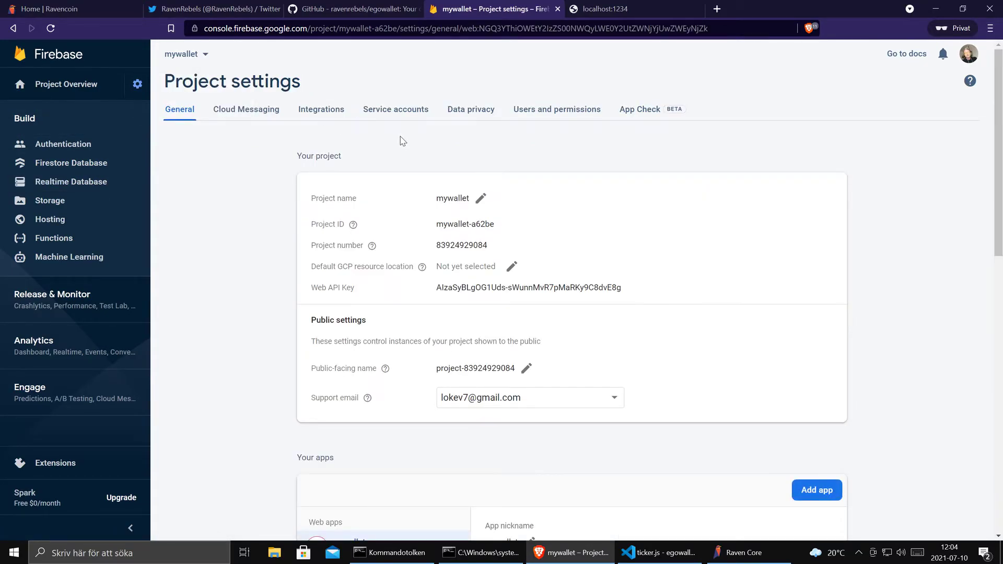
{"action": "scroll", "coordinate": [540, 179], "scroll_direction": "down", "scroll_amount": 9}
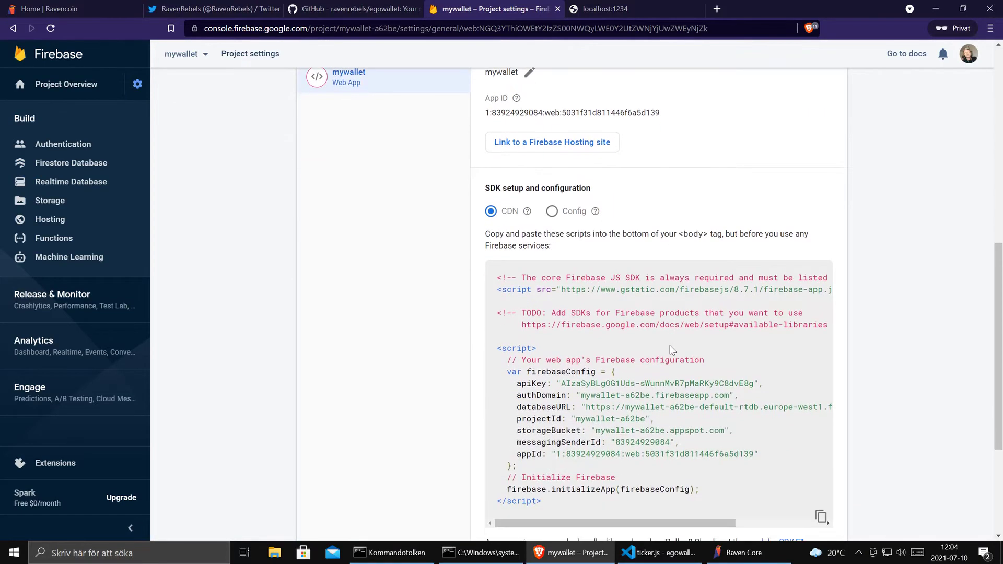
{"action": "scroll", "coordinate": [670, 349], "scroll_direction": "down", "scroll_amount": 1}
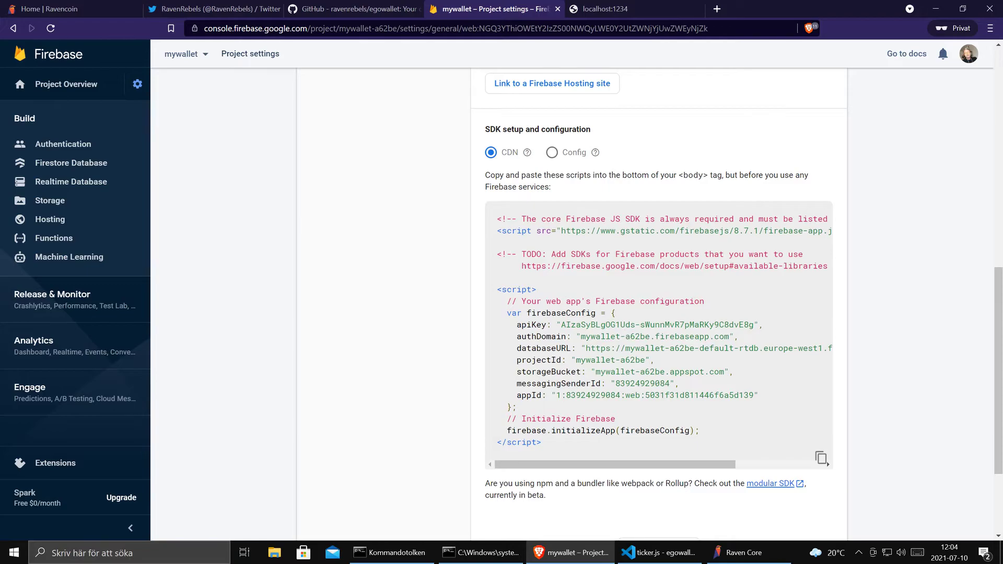
{"action": "left_click_drag", "start_coordinate": [999, 339], "coordinate": [1000, 309]}
{"action": "scroll", "coordinate": [1000, 308], "scroll_direction": "down", "scroll_amount": 2}
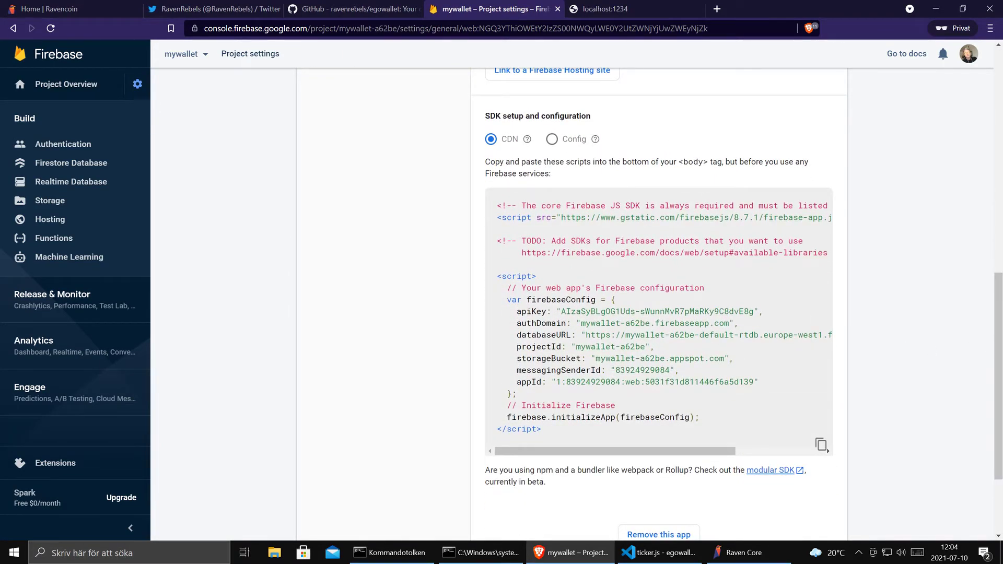
{"action": "left_click_drag", "start_coordinate": [511, 335], "coordinate": [512, 347]}
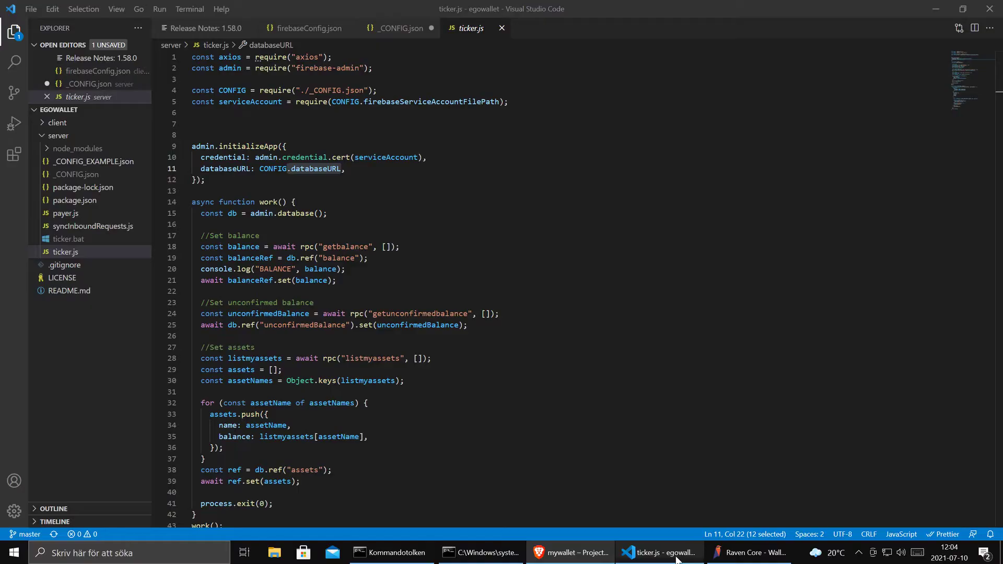
- Replace the placeholder databaseURL line in _CONFIG.json with the copied mywallet URL and save
{"action": "left_click", "coordinate": [658, 552]}
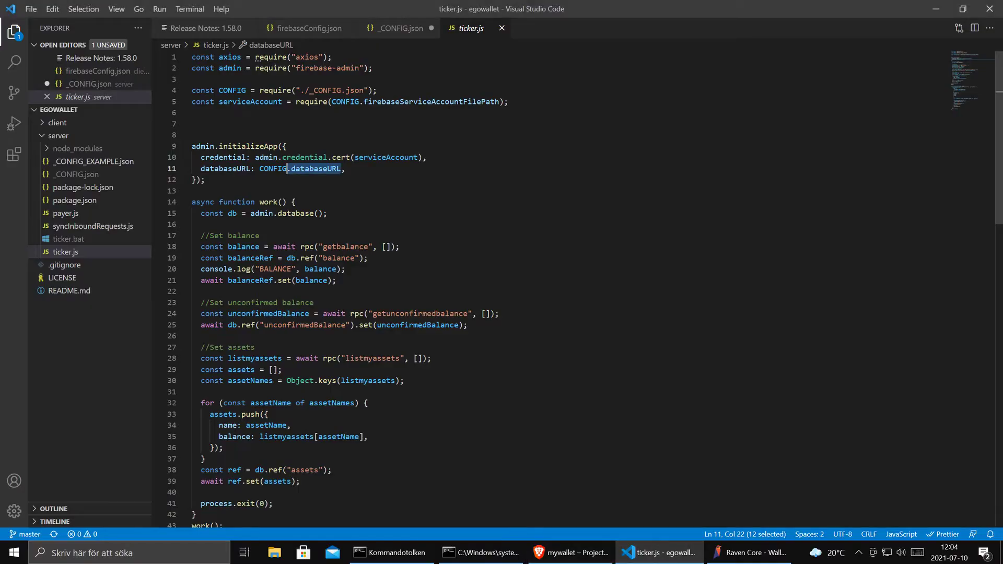
{"action": "left_click", "coordinate": [404, 30]}
{"action": "left_click_drag", "start_coordinate": [436, 69], "coordinate": [201, 68]}
{"action": "type", "text": "databaseURL: \"https://mywallet-a62be-default-rtdb.europe-west1.firebasedatabase.app\","}
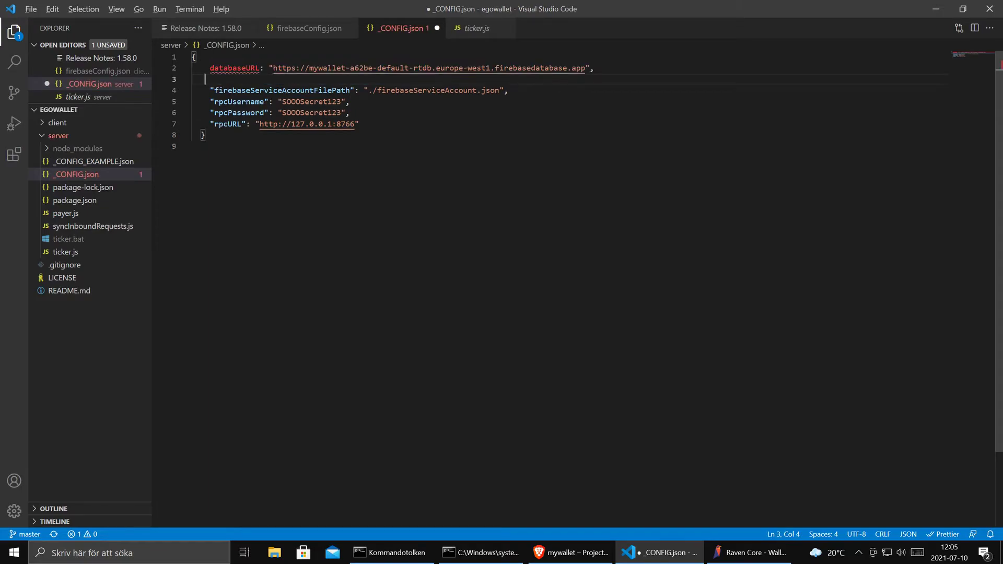
{"action": "key", "text": "ctrl+s"}
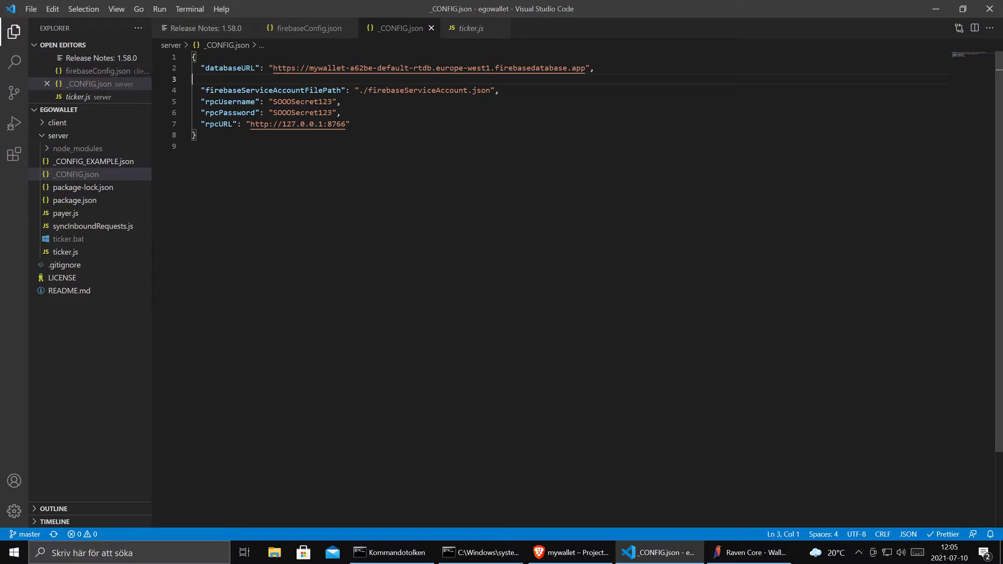
- Review the rpcUsername, rpcPassword, rpcURL values and the service account file path in _CONFIG.json
{"action": "left_click", "coordinate": [319, 102]}
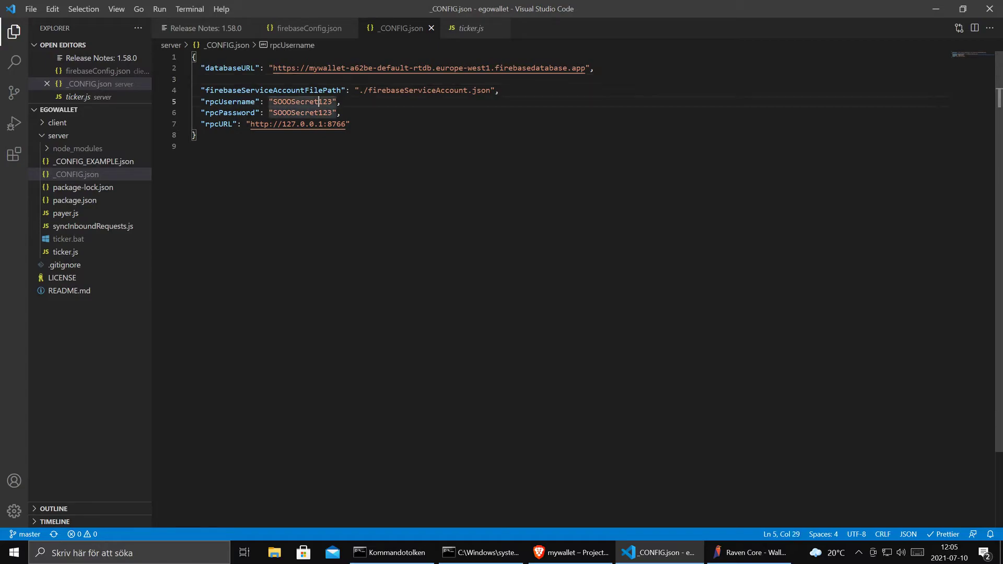
{"action": "left_click", "coordinate": [315, 112]}
{"action": "left_click", "coordinate": [301, 124]}
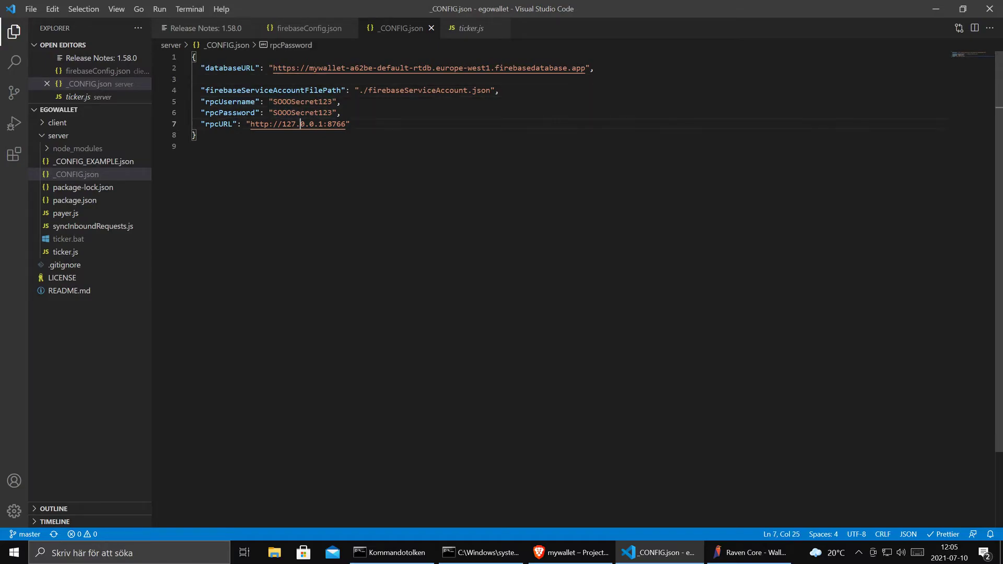
{"action": "left_click", "coordinate": [350, 124]}
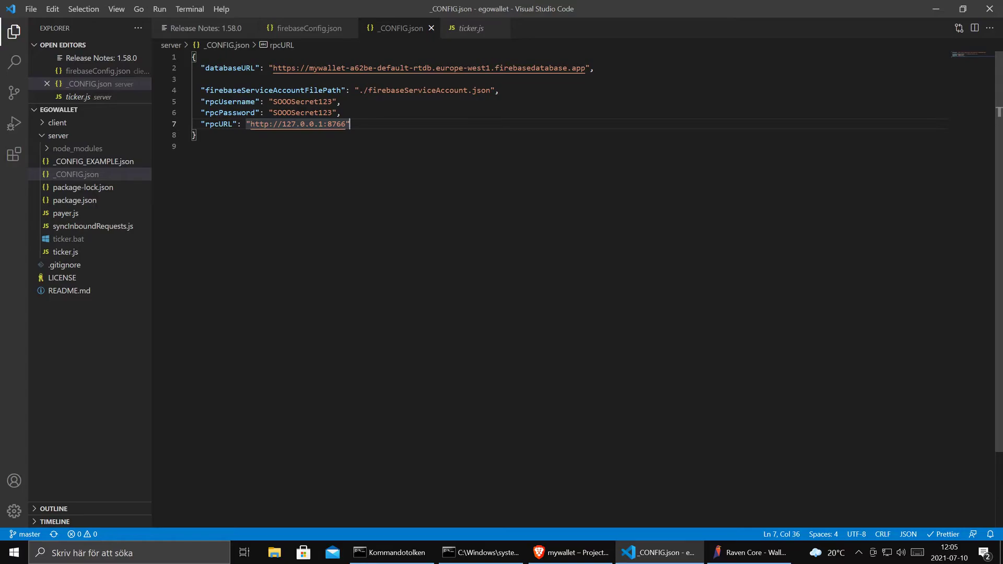
{"action": "left_click_drag", "start_coordinate": [490, 90], "coordinate": [360, 90]}
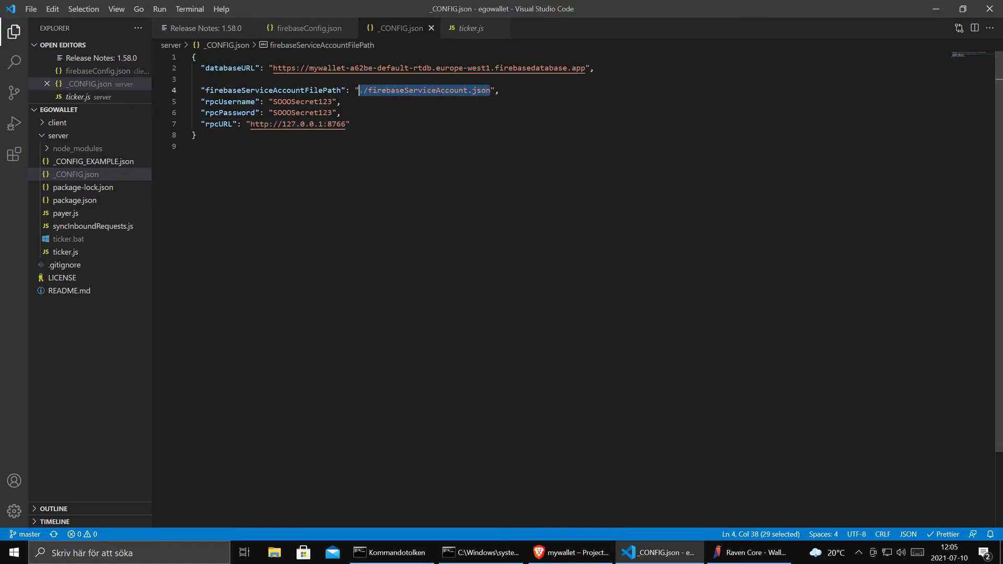
{"action": "left_click", "coordinate": [569, 553]}
{"action": "left_click", "coordinate": [355, 9]}
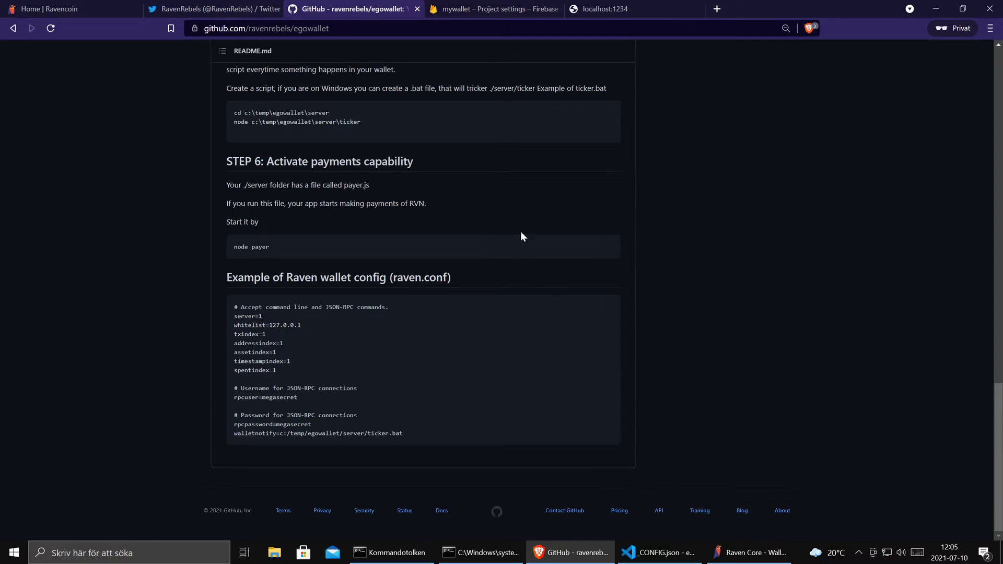
- Open mywallet's Service accounts settings and request a new Firebase Admin SDK private key
{"action": "left_click", "coordinate": [491, 8]}
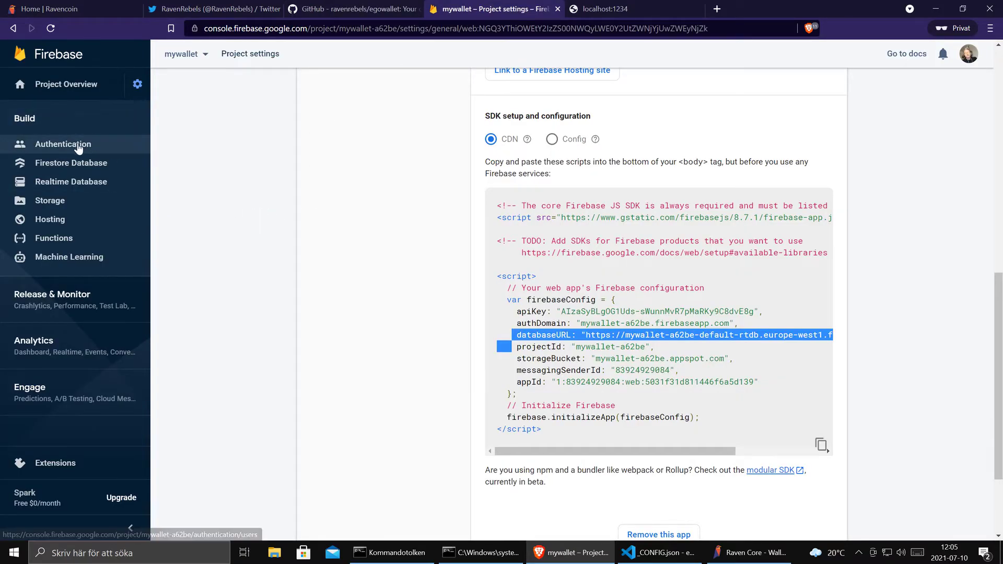
{"action": "left_click", "coordinate": [139, 85]}
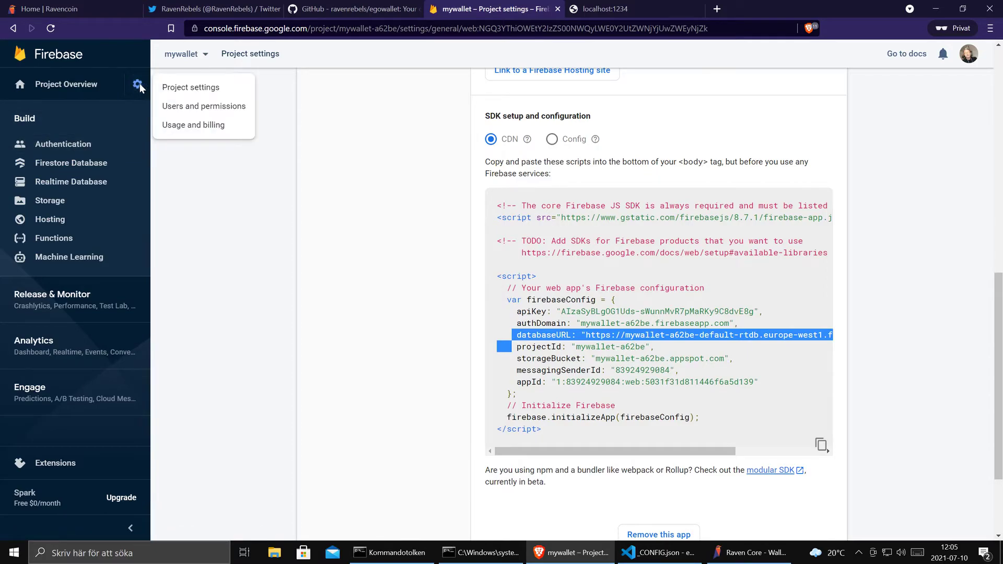
{"action": "left_click", "coordinate": [174, 88]}
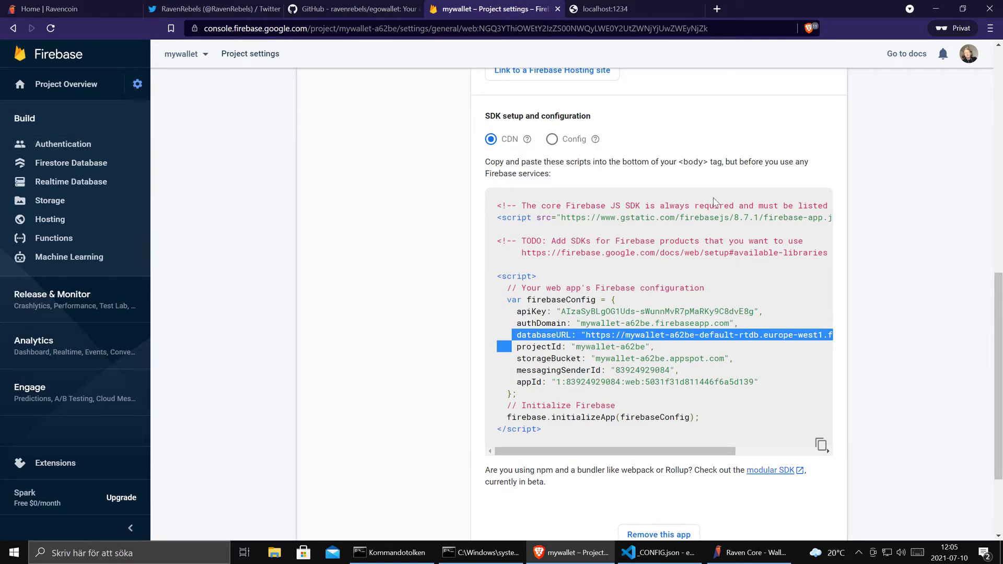
{"action": "left_click_drag", "start_coordinate": [998, 340], "coordinate": [992, 110]}
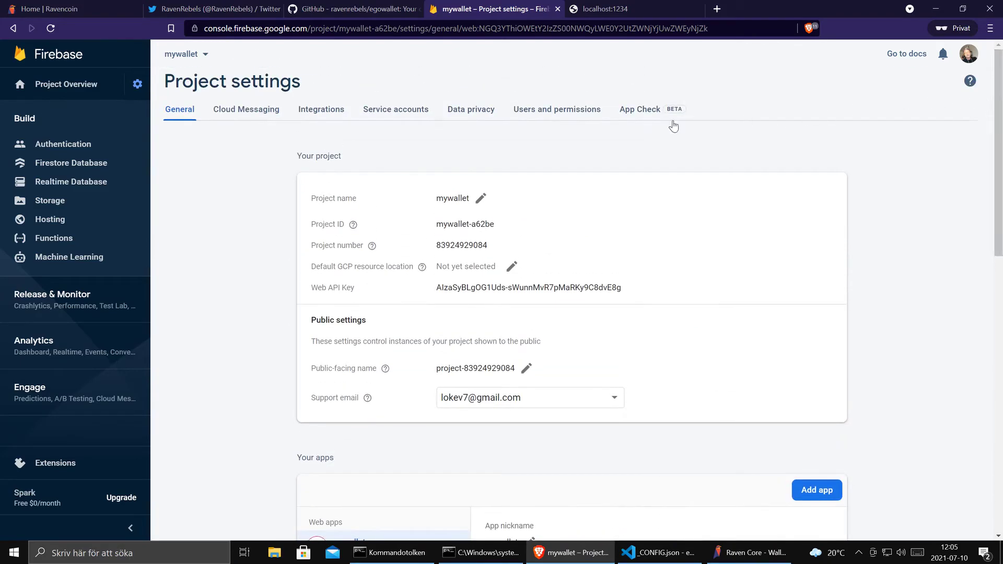
{"action": "left_click", "coordinate": [413, 111]}
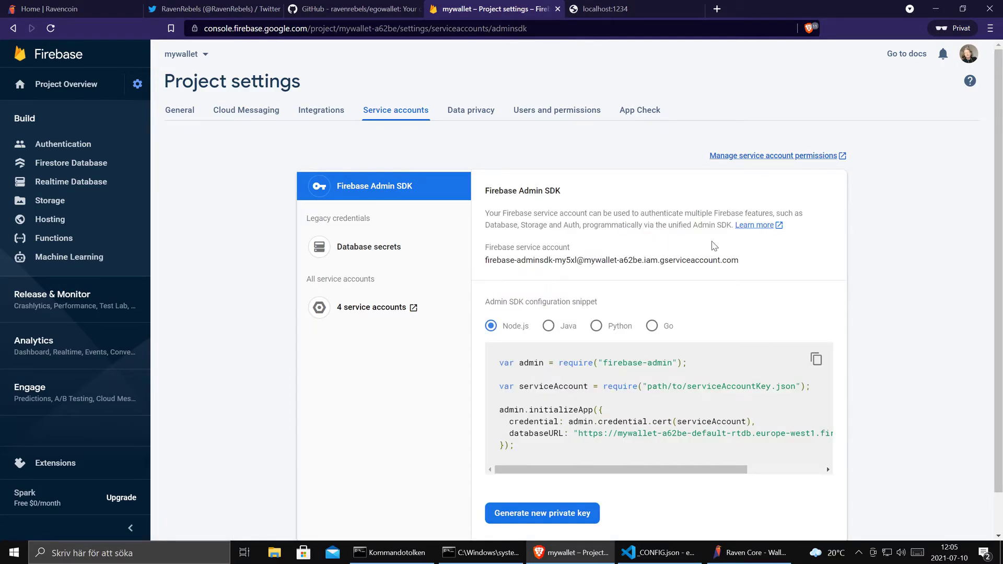
{"action": "scroll", "coordinate": [874, 280], "scroll_direction": "down", "scroll_amount": 1}
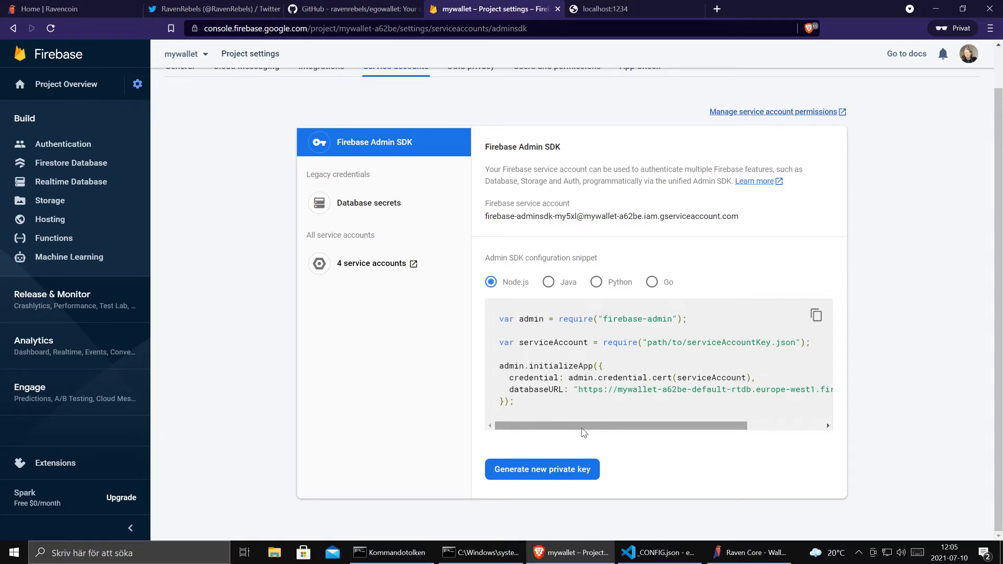
{"action": "left_click_drag", "start_coordinate": [499, 389], "coordinate": [656, 389]}
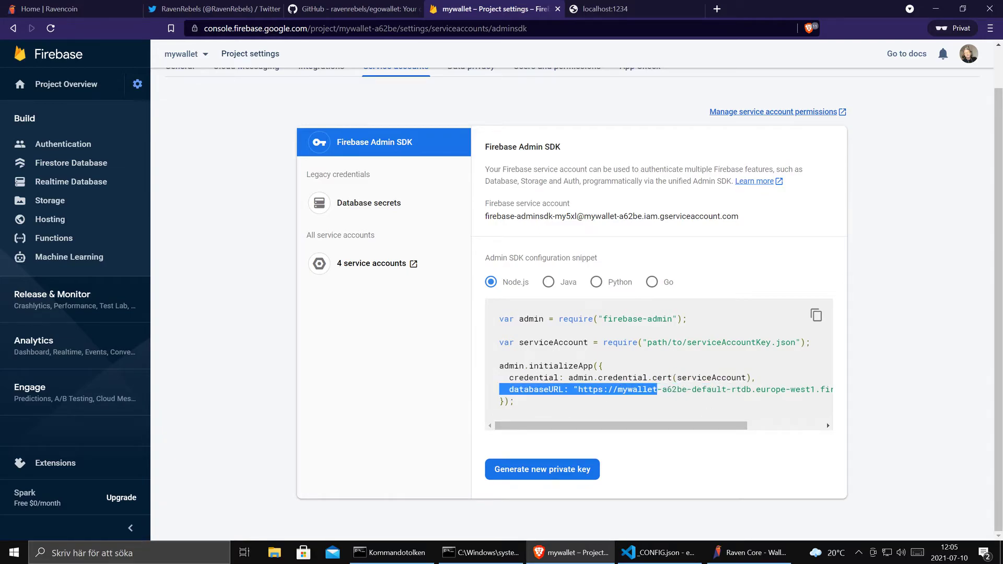
{"action": "left_click", "coordinate": [579, 401]}
{"action": "left_click", "coordinate": [573, 470]}
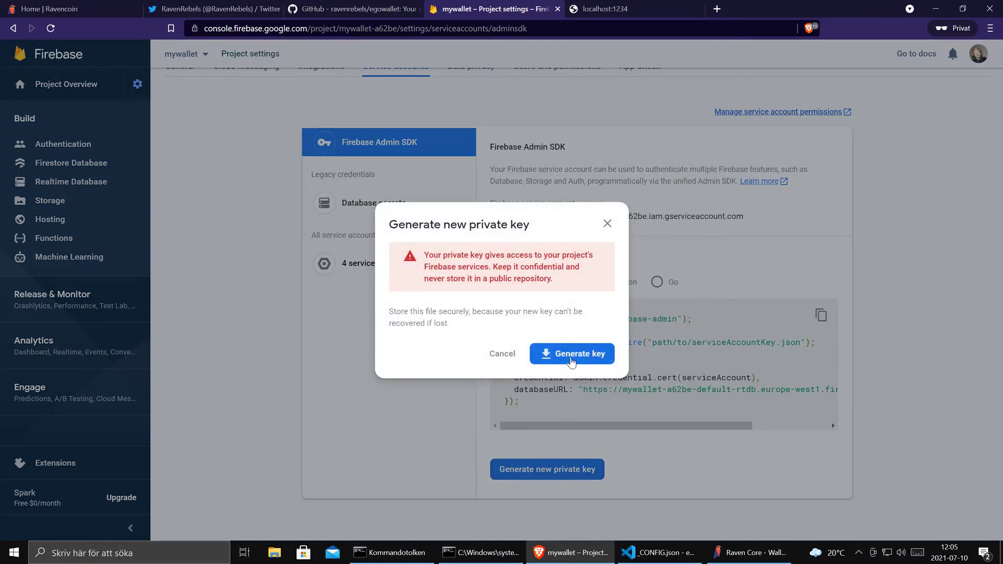
- Generate the private key and save it as asdf.json in C:\temp\egowallet\server
{"action": "left_click", "coordinate": [575, 356]}
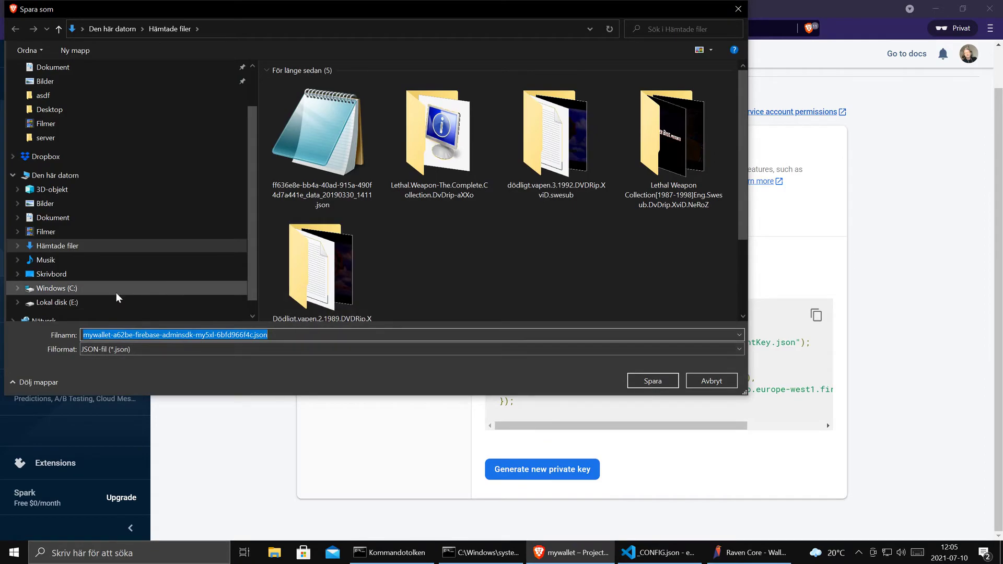
{"action": "left_click", "coordinate": [74, 289]}
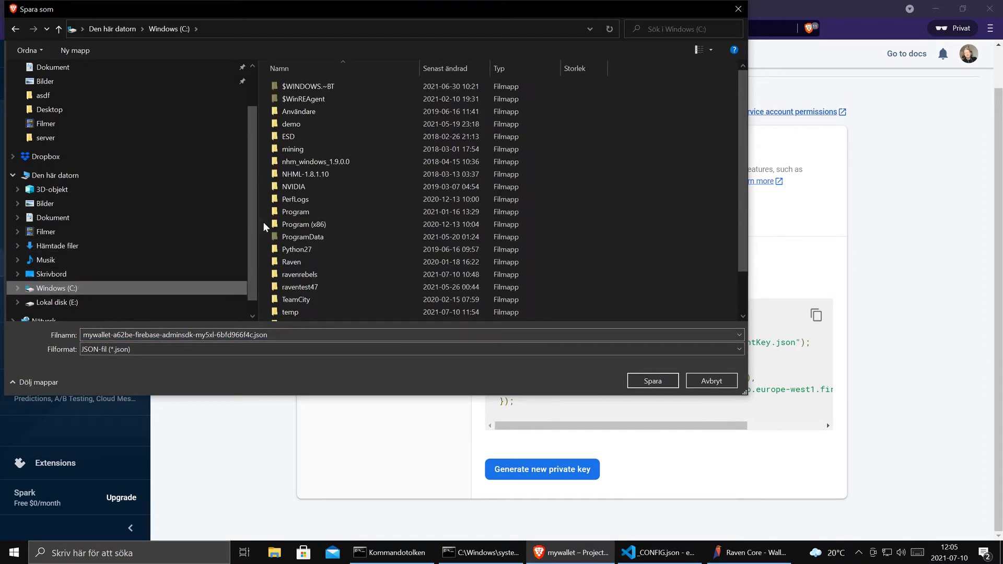
{"action": "double_click", "coordinate": [335, 313]}
{"action": "double_click", "coordinate": [328, 89]}
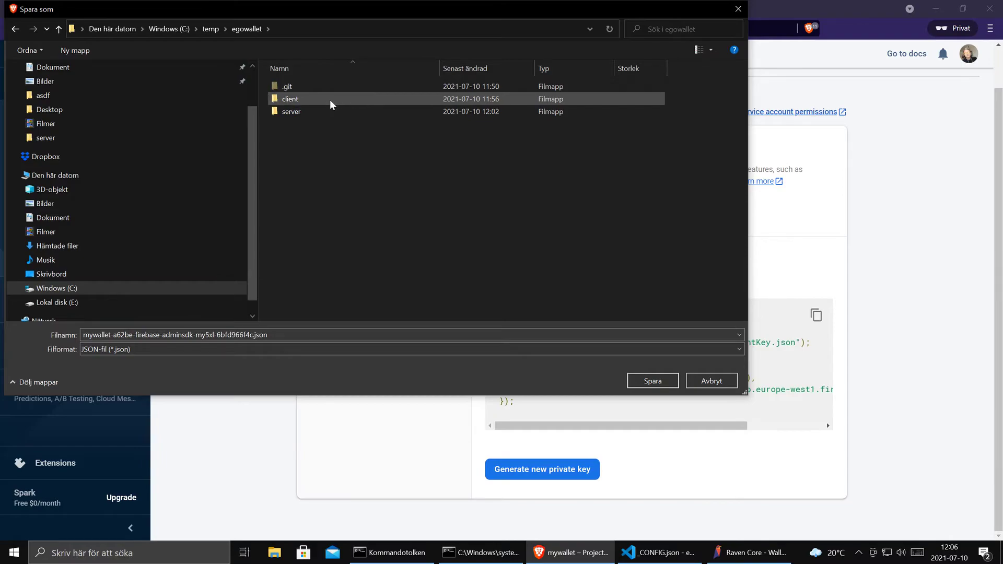
{"action": "double_click", "coordinate": [327, 112]}
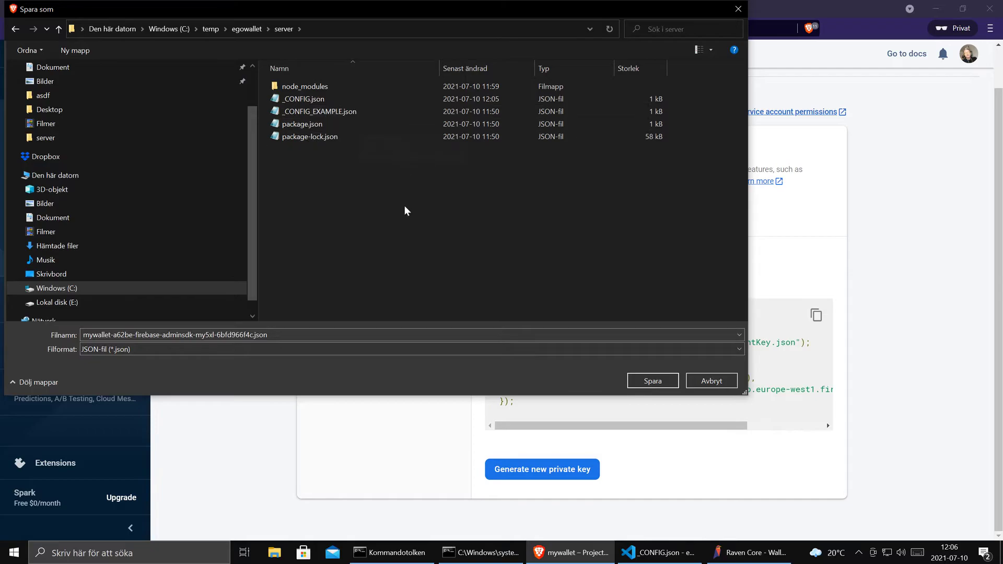
{"action": "left_click", "coordinate": [361, 335]}
{"action": "type", "text": "asdf"}
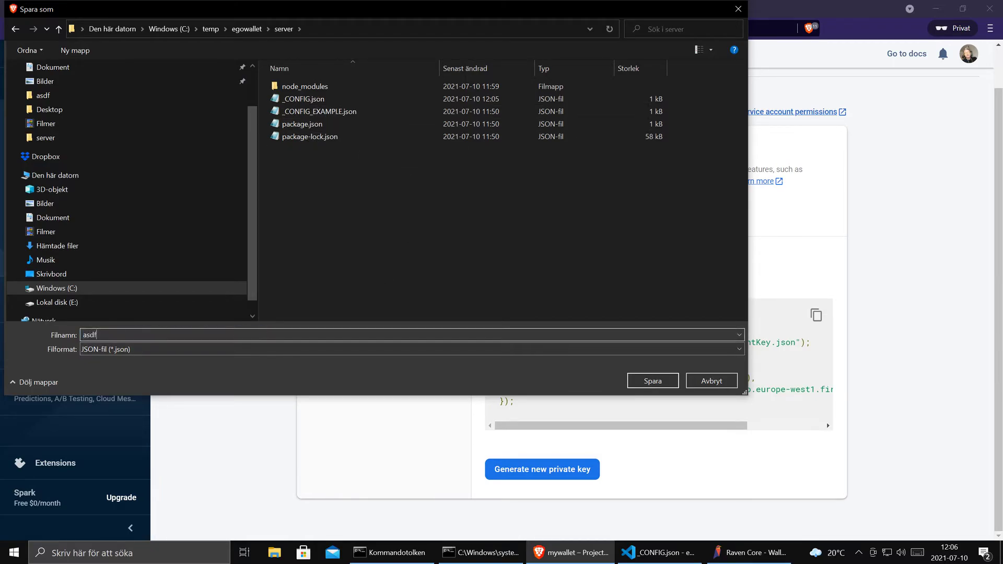
{"action": "left_click", "coordinate": [652, 381]}
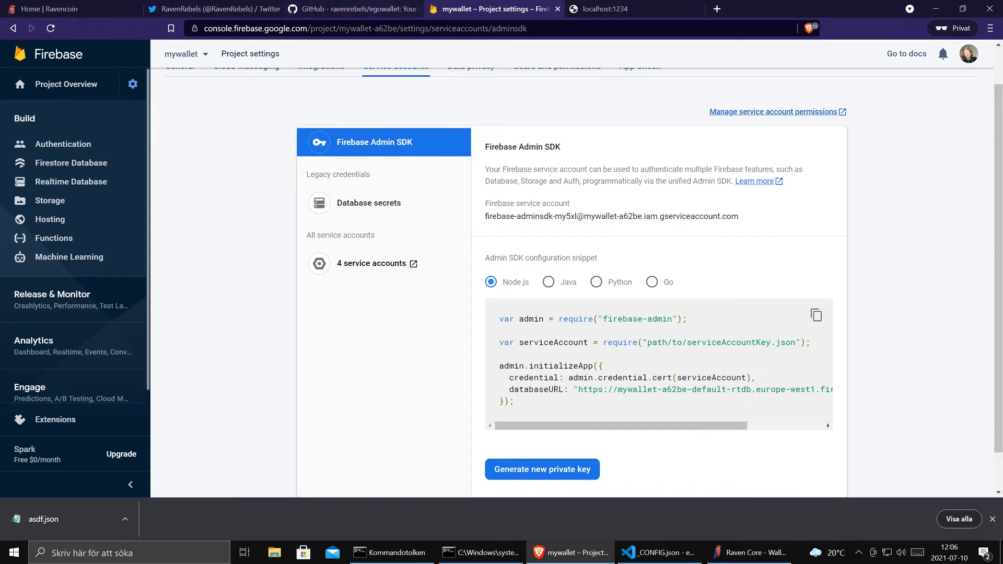
- Change firebaseServiceAccountFilePath to ./asdf.json, delete the blank line 3, and save _CONFIG.json
{"action": "left_click", "coordinate": [657, 552]}
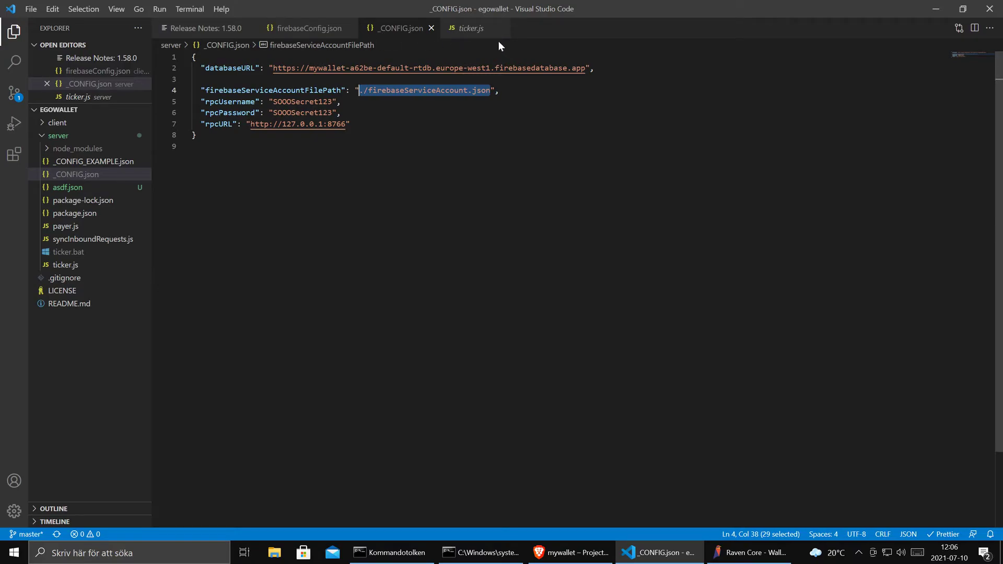
{"action": "left_click", "coordinate": [472, 30]}
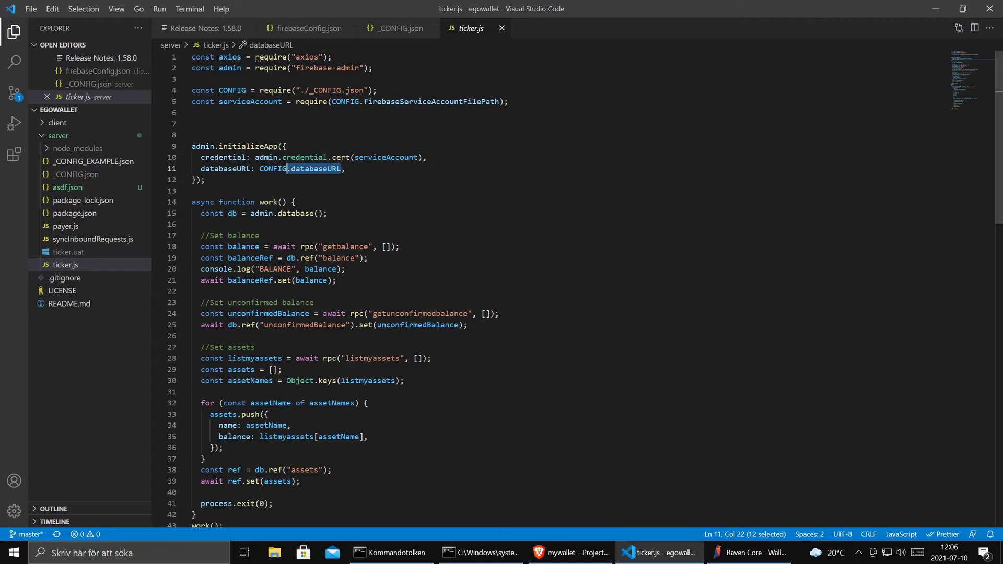
{"action": "left_click", "coordinate": [399, 29]}
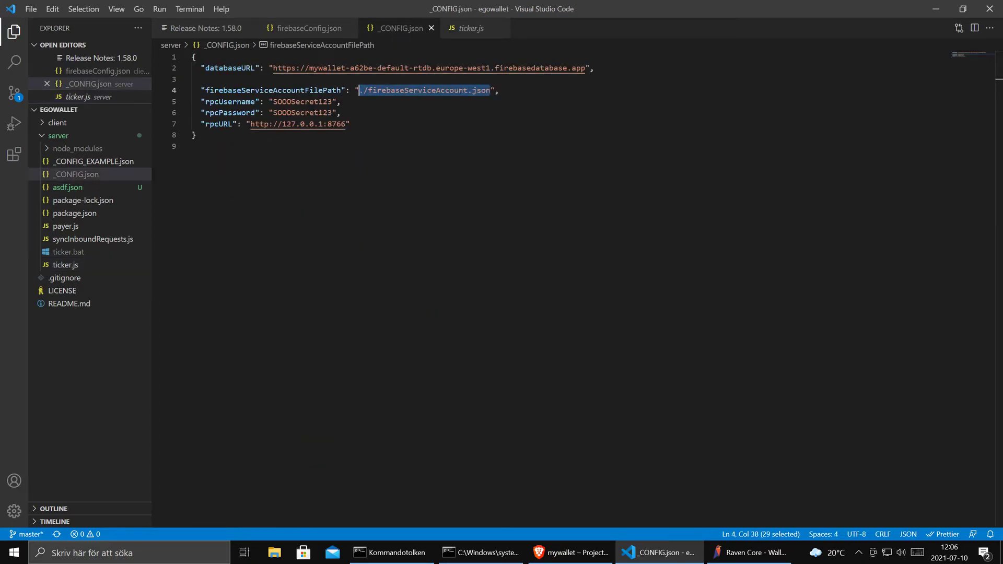
{"action": "left_click", "coordinate": [380, 90]}
{"action": "left_click_drag", "start_coordinate": [368, 90], "coordinate": [468, 90]}
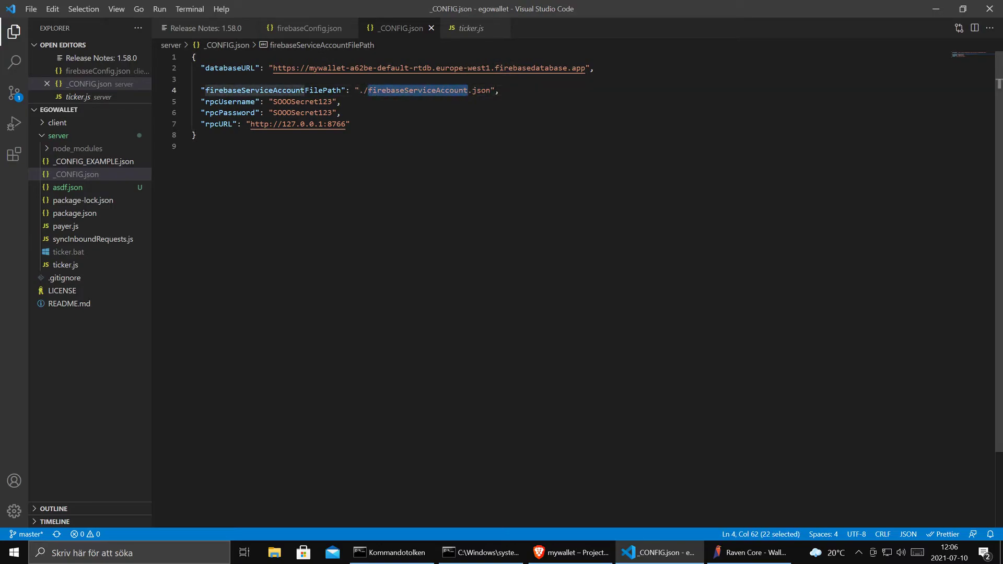
{"action": "type", "text": "asdf"}
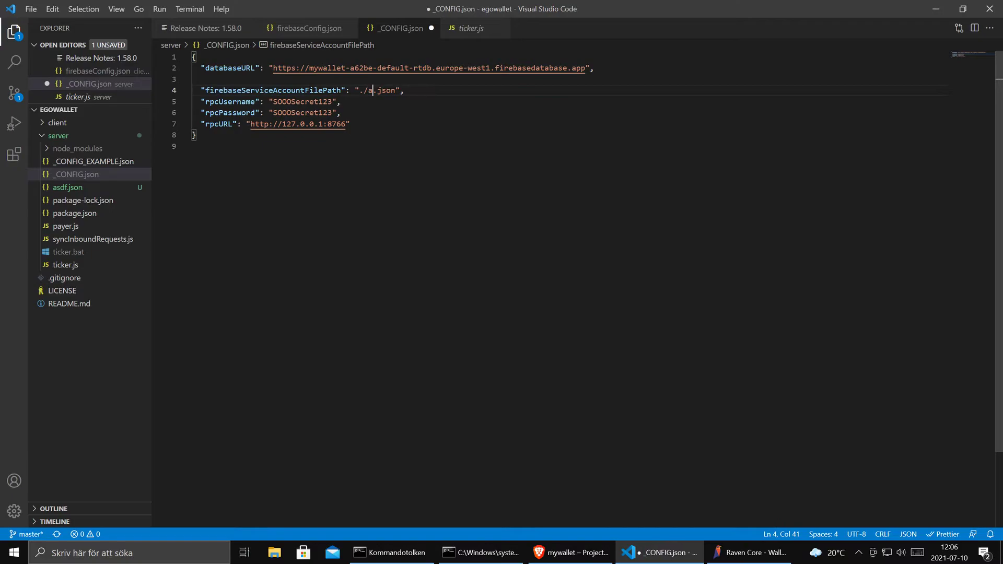
{"action": "left_click", "coordinate": [594, 68]}
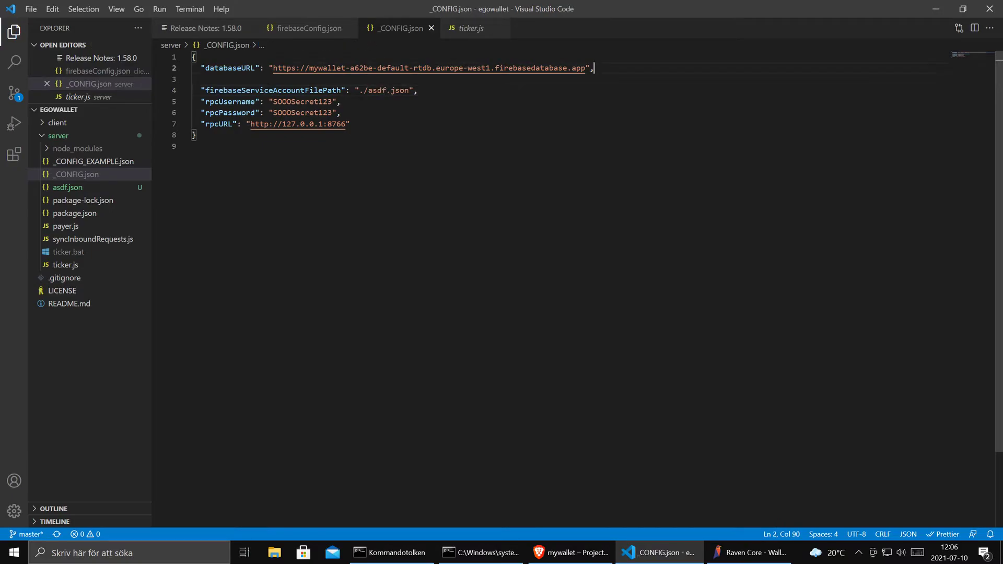
{"action": "key", "text": "Delete"}
{"action": "key", "text": "ctrl+s"}
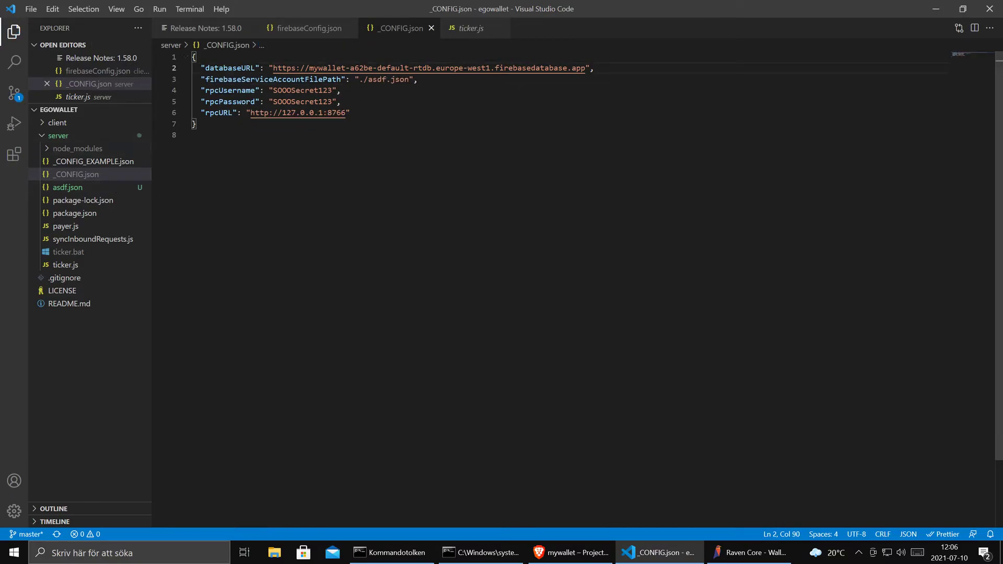
- Review the service account path, rpcURL and RPC credential entries in the saved config
{"action": "left_click_drag", "start_coordinate": [417, 79], "coordinate": [595, 68]}
{"action": "left_click_drag", "start_coordinate": [350, 113], "coordinate": [182, 113]}
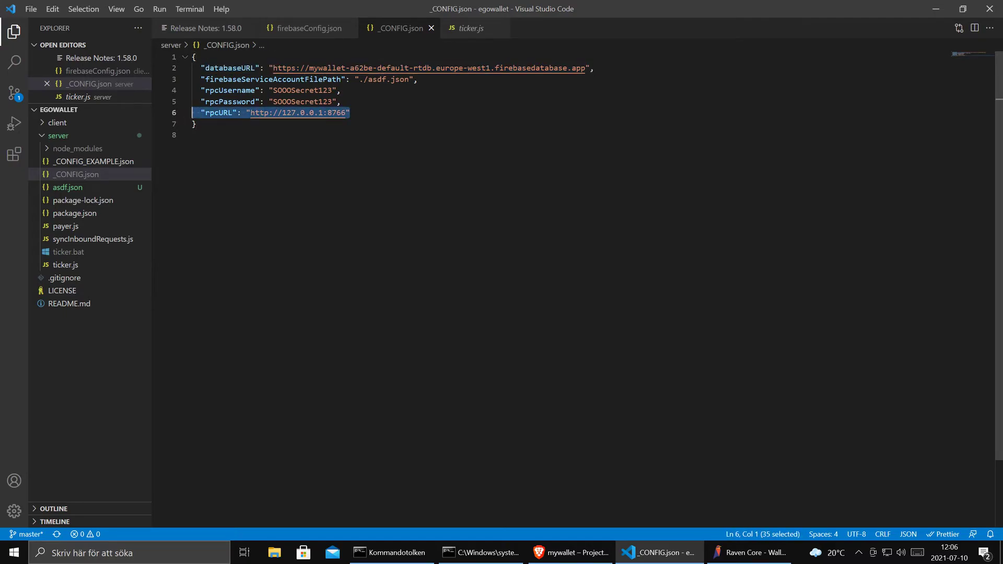
{"action": "key", "text": "Right"}
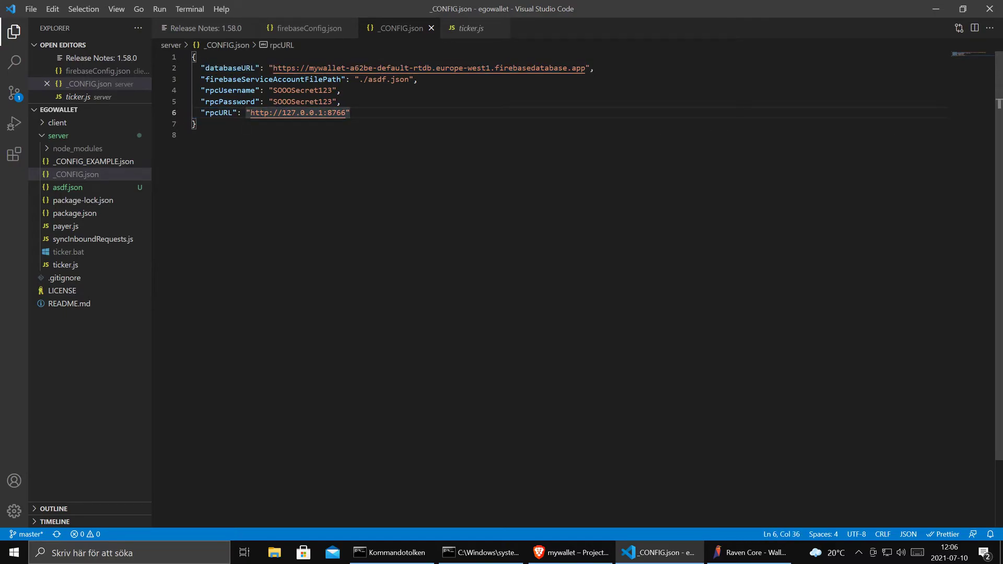
{"action": "left_click_drag", "start_coordinate": [189, 113], "coordinate": [182, 90]}
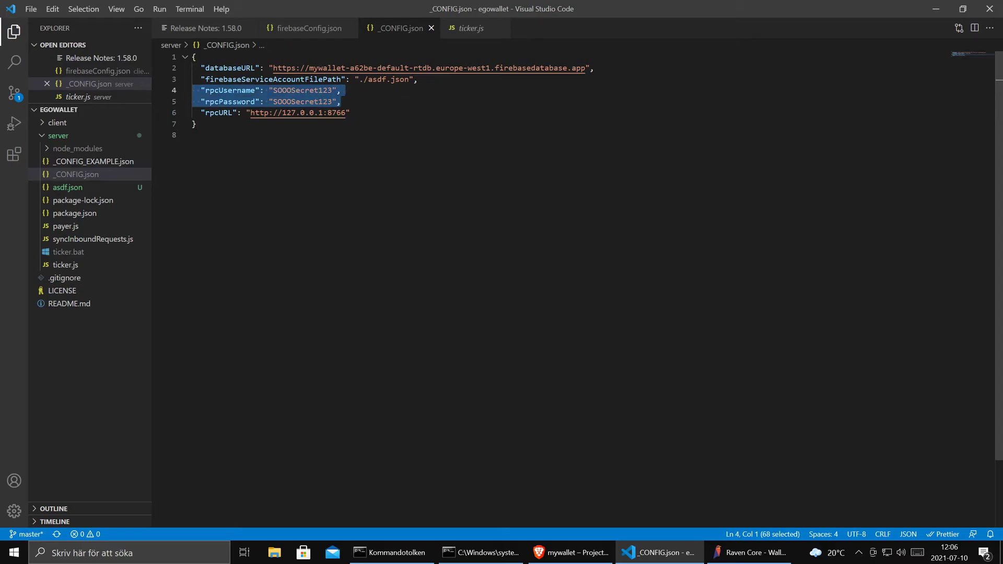
{"action": "key", "text": "Right"}
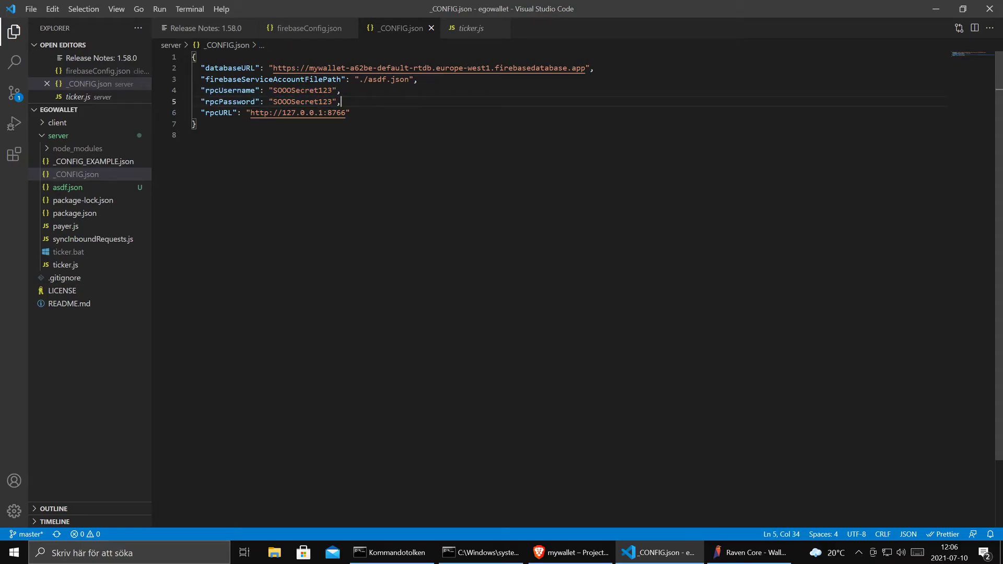
{"action": "left_click", "coordinate": [506, 554]}
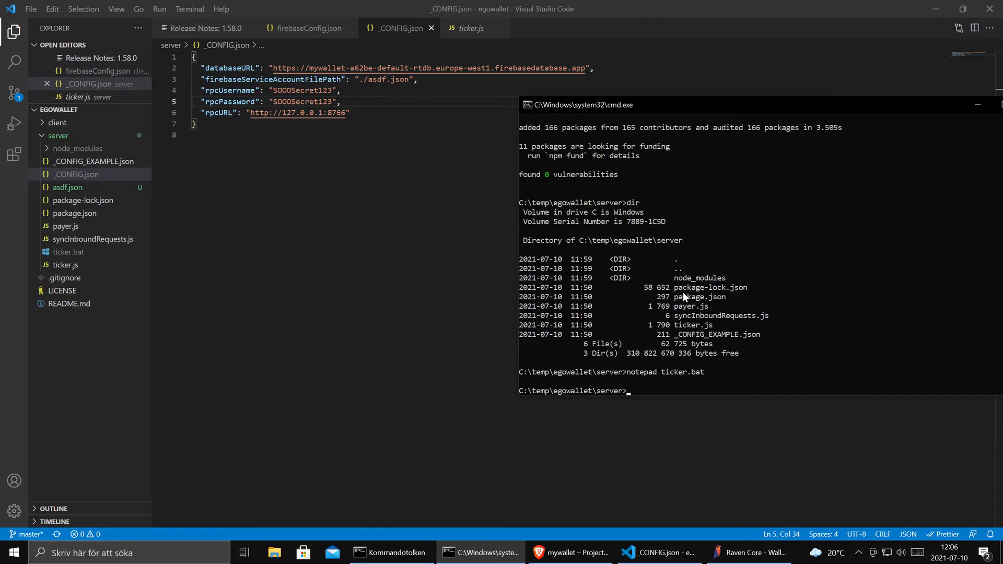
- Run node ticker in the server folder, which reports BALANCE 221.30500088, then revisit ticker.js
{"action": "type", "text": "node ticker"}
{"action": "key", "text": "Return"}
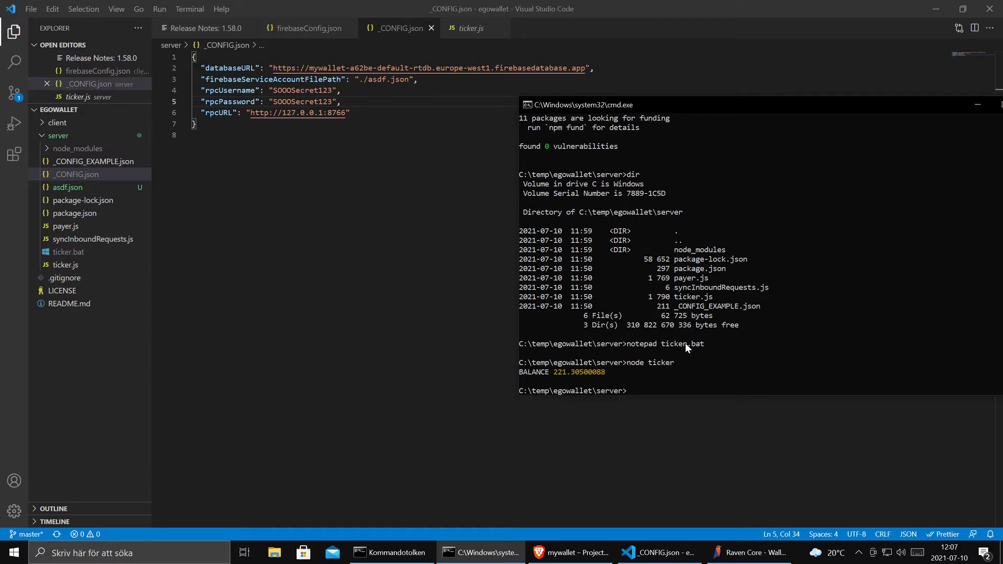
{"action": "left_click", "coordinate": [474, 30]}
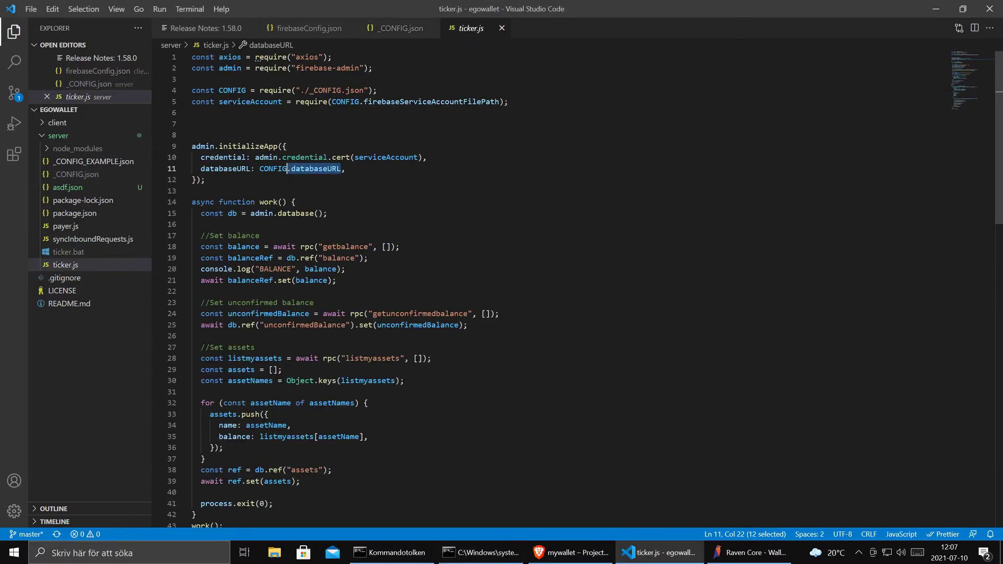
{"action": "scroll", "coordinate": [523, 287], "scroll_direction": "down", "scroll_amount": 3}
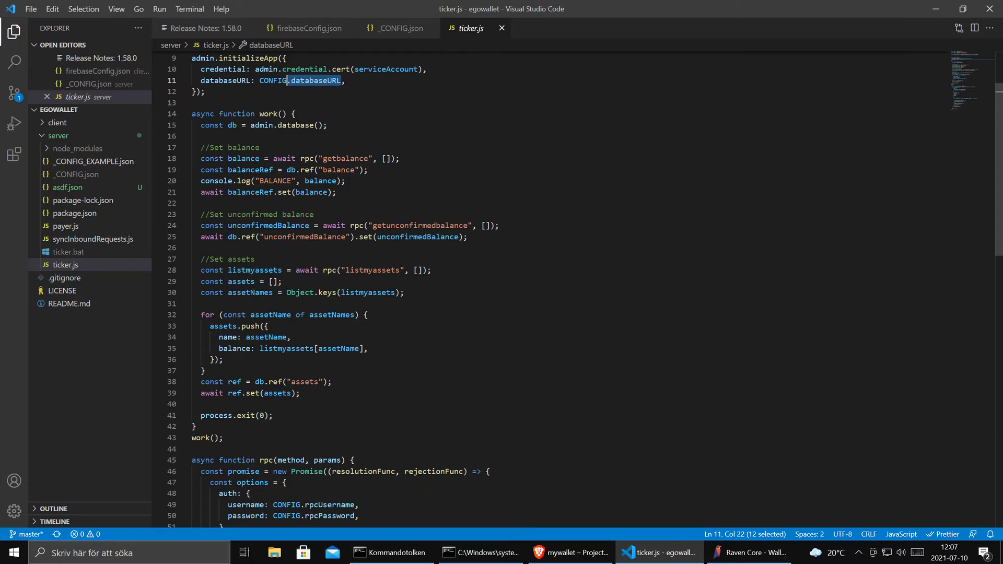
- Check the Realtime Database data tree for balance 221.30500088 and unconfirmedBalance 0, then go to localhost:1234
{"action": "left_click", "coordinate": [570, 552]}
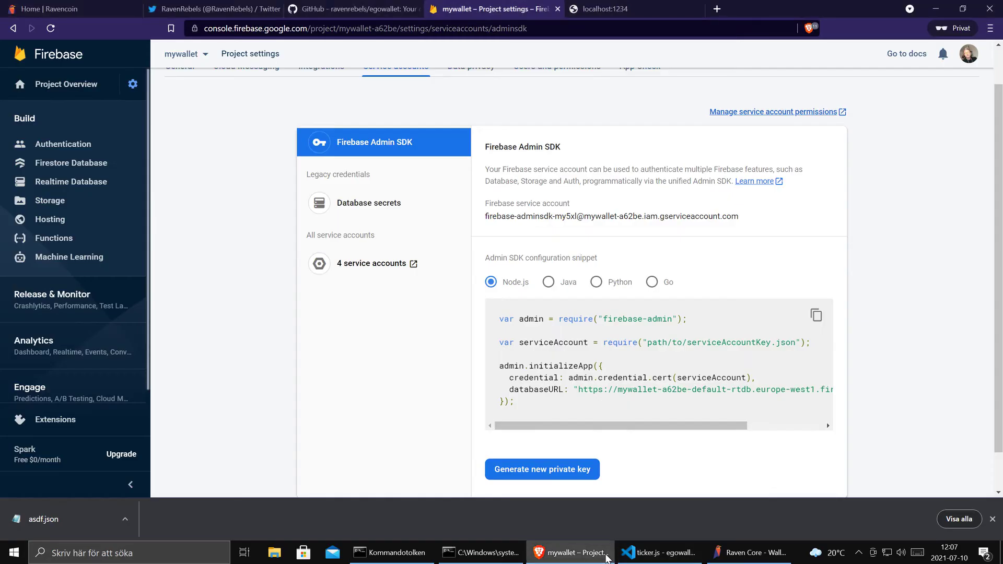
{"action": "left_click", "coordinate": [90, 181]}
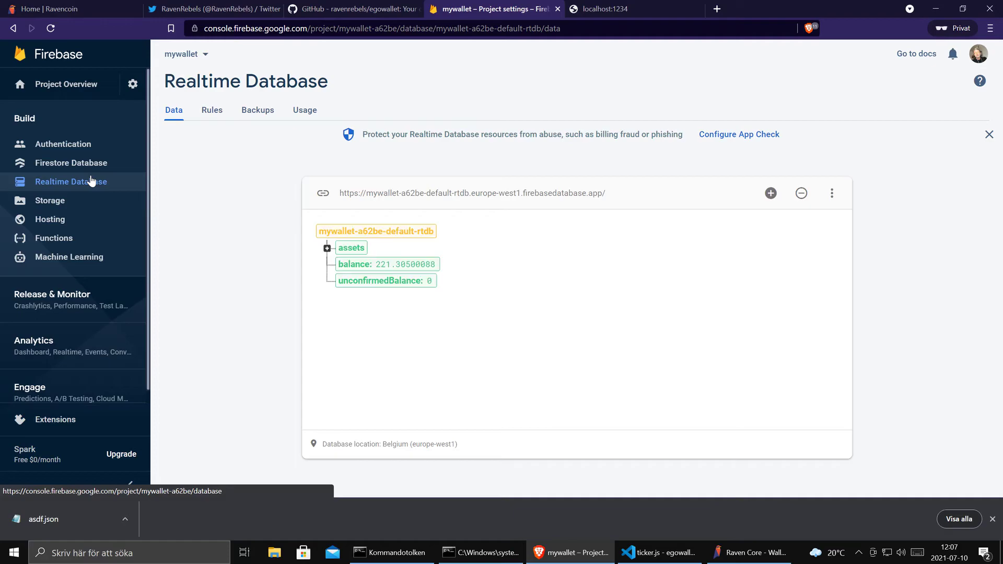
{"action": "left_click", "coordinate": [391, 282]}
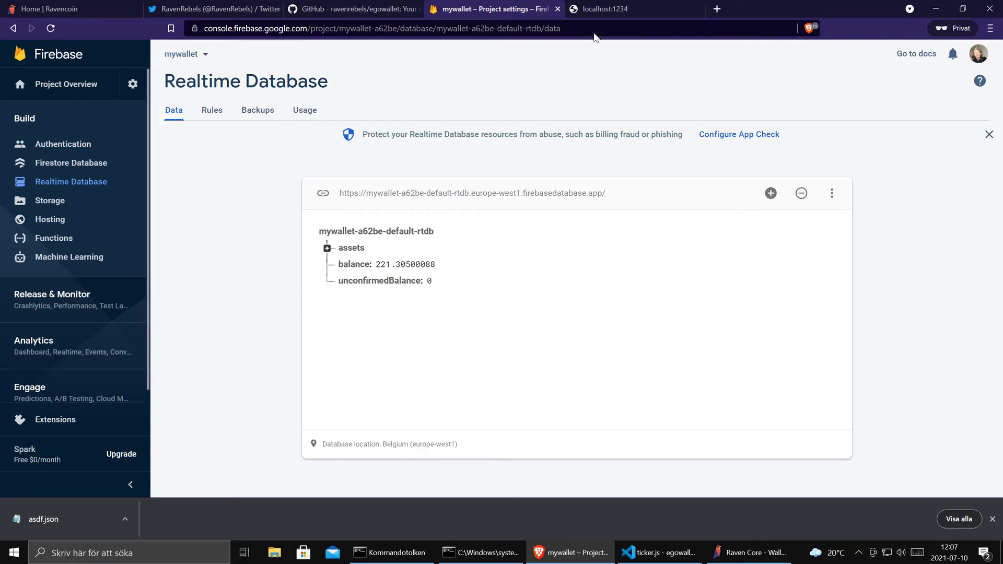
{"action": "left_click", "coordinate": [609, 8]}
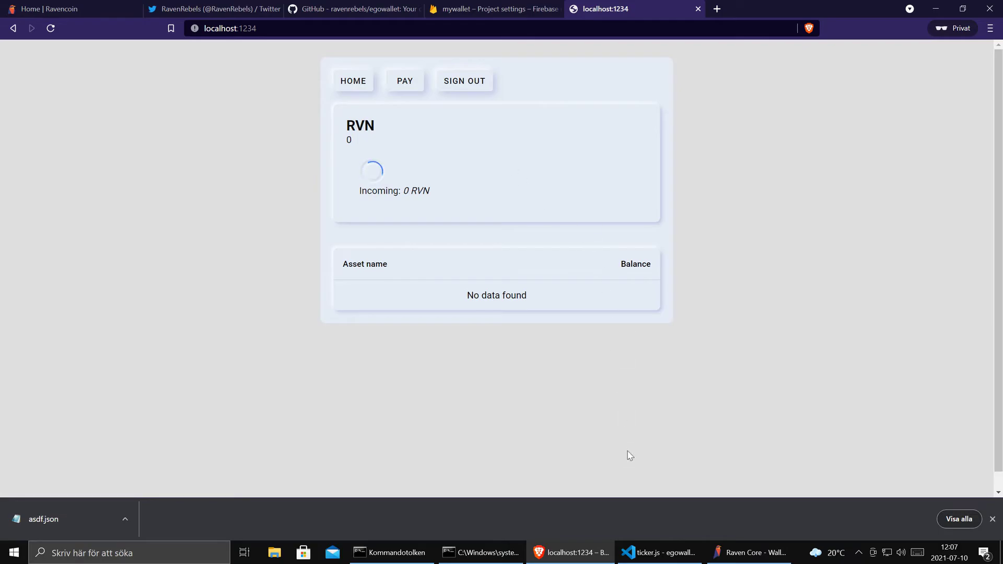
- Run npm start in the egowallet client's Command Prompt window
{"action": "left_click", "coordinate": [481, 552]}
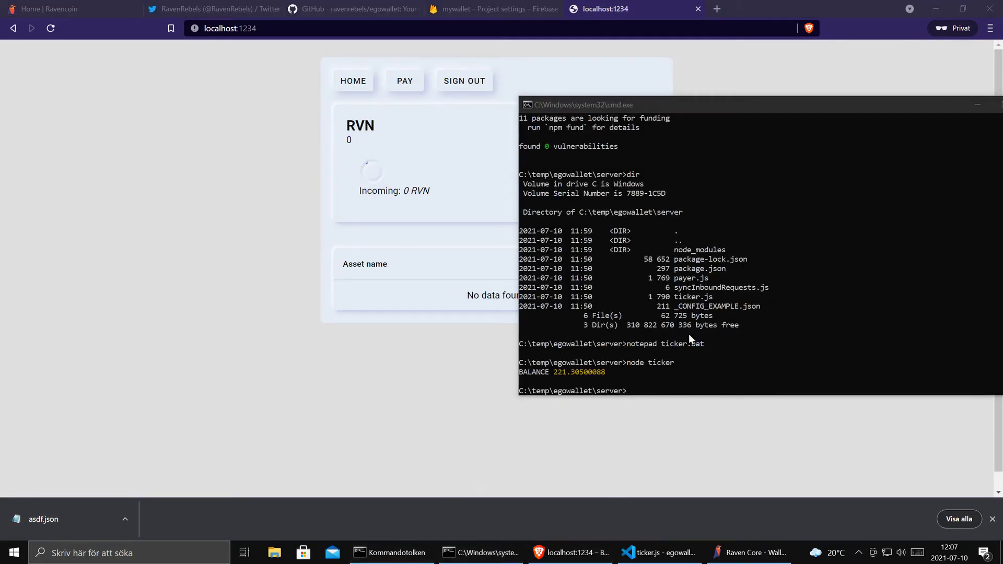
{"action": "left_click", "coordinate": [408, 554]}
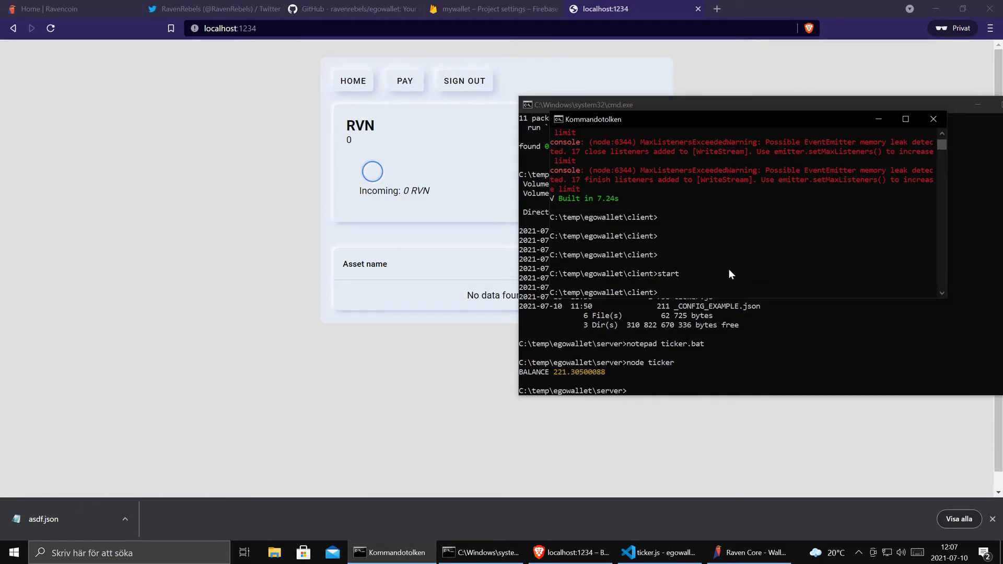
{"action": "type", "text": "npm start"}
{"action": "key", "text": "Return"}
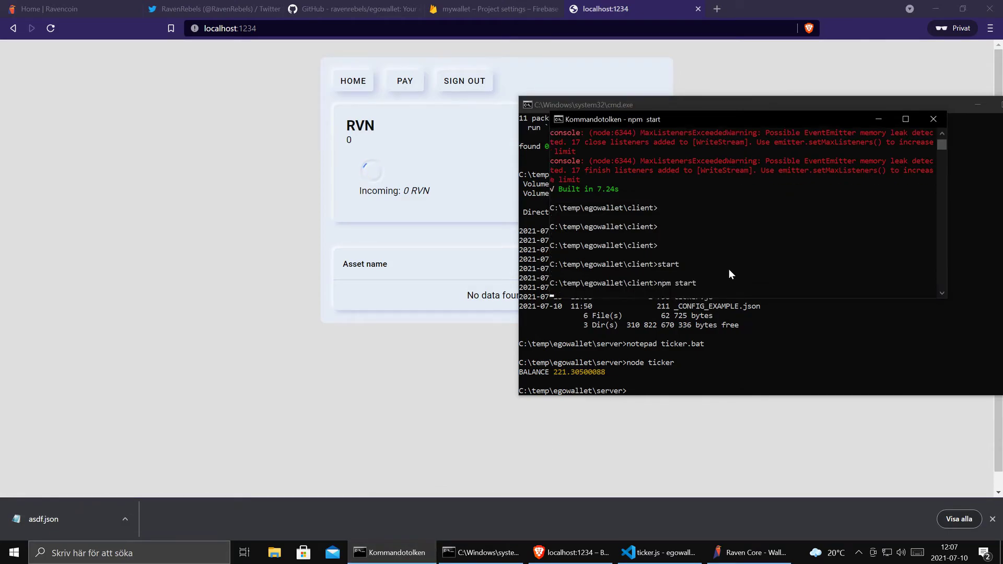
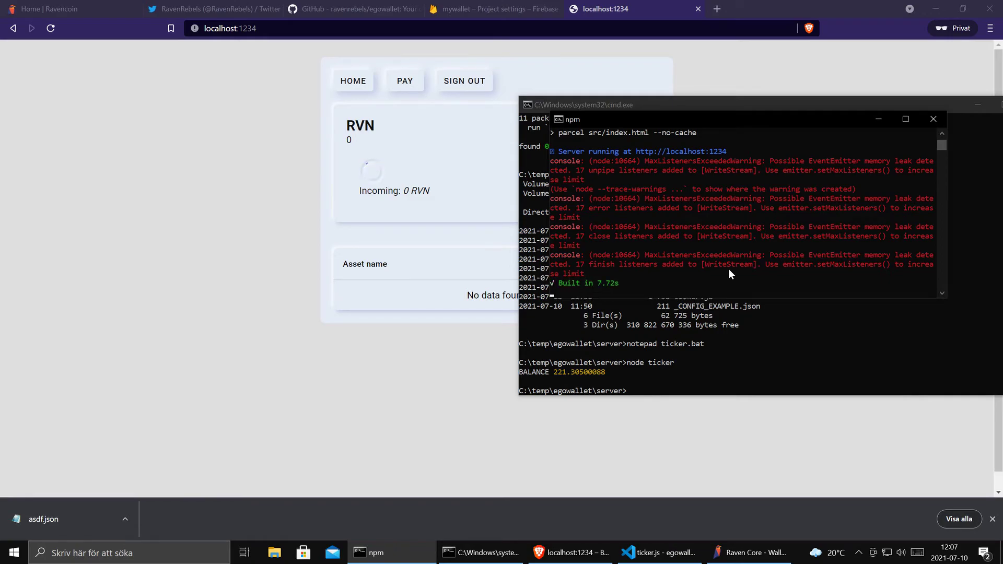
- Reload the Egowallet page and check the 221.305 RVN balance
{"action": "left_click", "coordinate": [258, 187]}
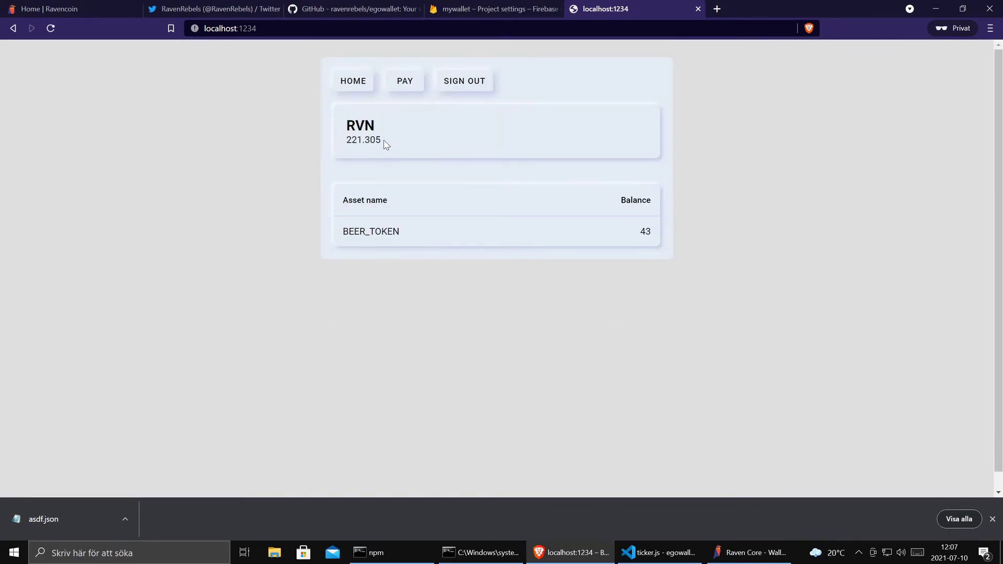
{"action": "left_click_drag", "start_coordinate": [383, 143], "coordinate": [345, 142]}
{"action": "left_click", "coordinate": [617, 237]}
- Look at the Pay form, return to the Home balances, then switch to Raven Core
{"action": "left_click", "coordinate": [351, 81]}
{"action": "left_click", "coordinate": [404, 82]}
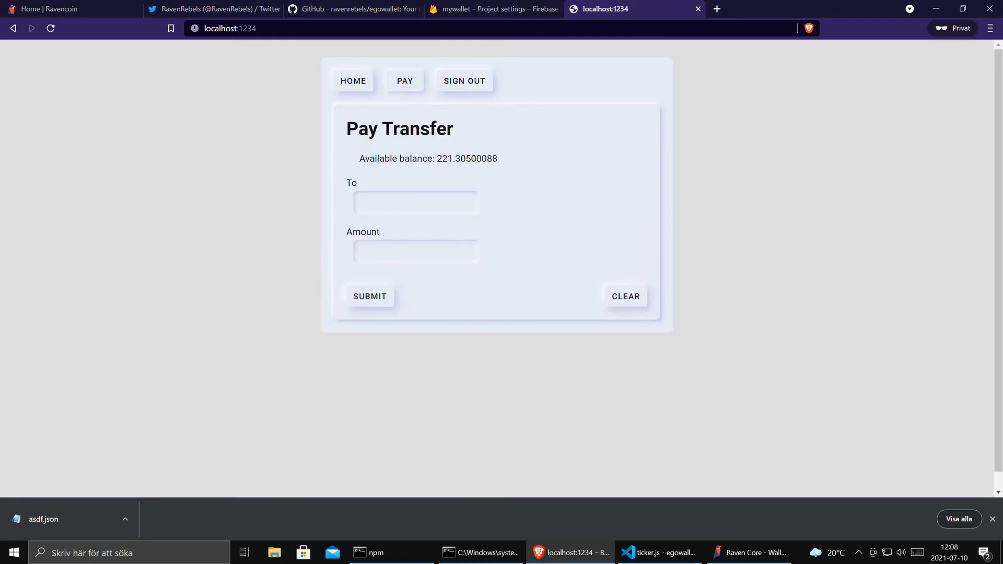
{"action": "left_click", "coordinate": [355, 82]}
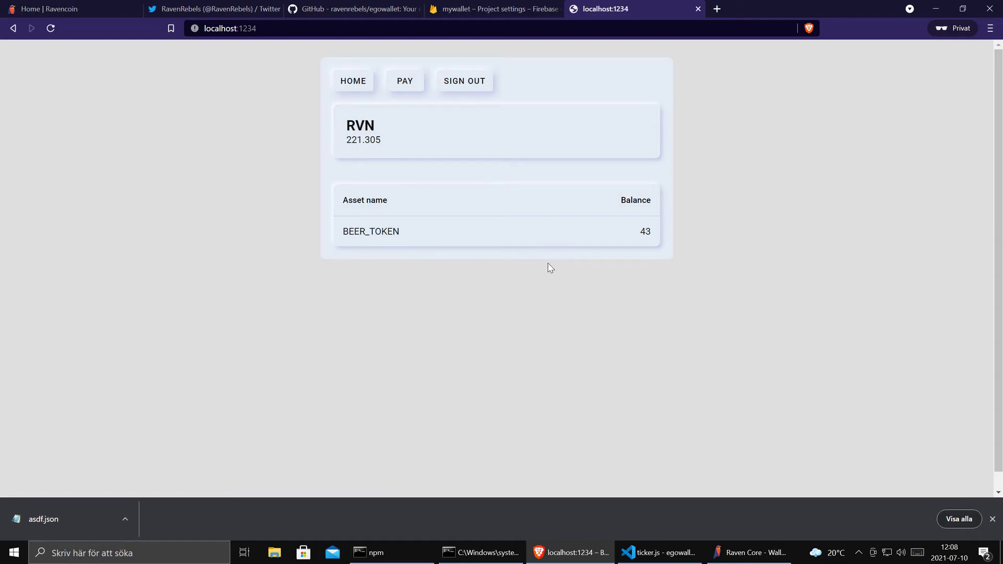
{"action": "left_click", "coordinate": [760, 557]}
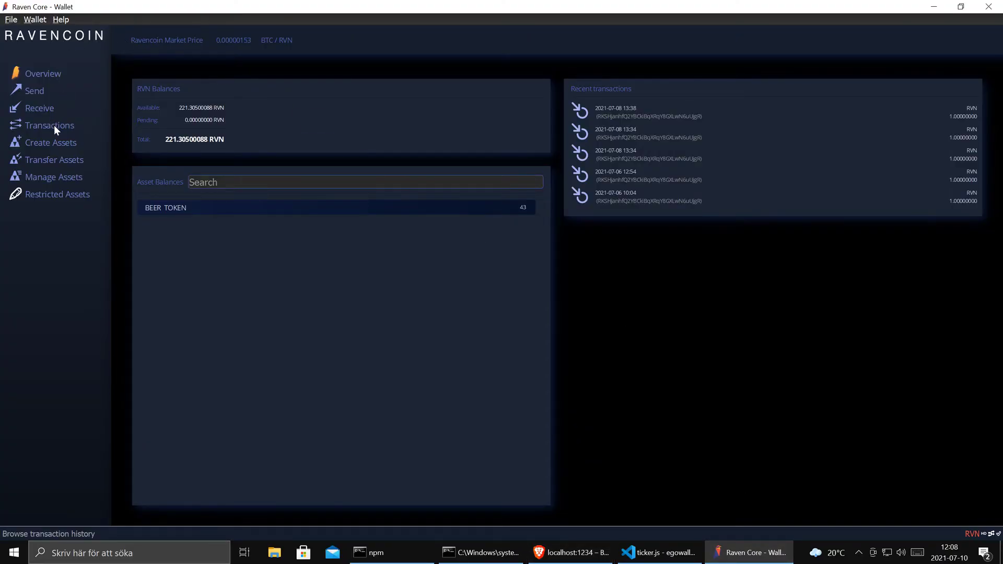
- Copy the receiving address from the newest incoming transaction in Raven Core
{"action": "left_click", "coordinate": [55, 126]}
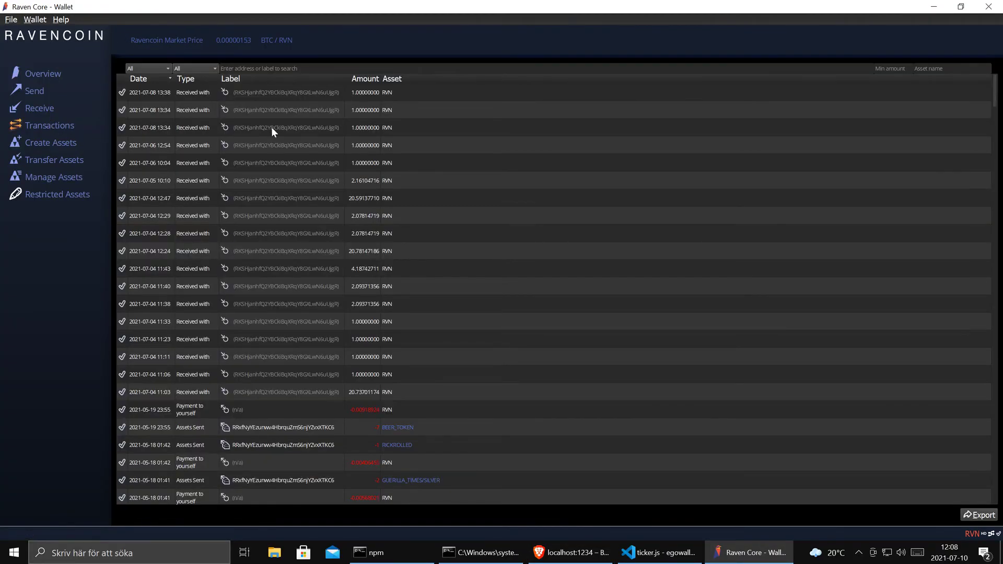
{"action": "double_click", "coordinate": [291, 93]}
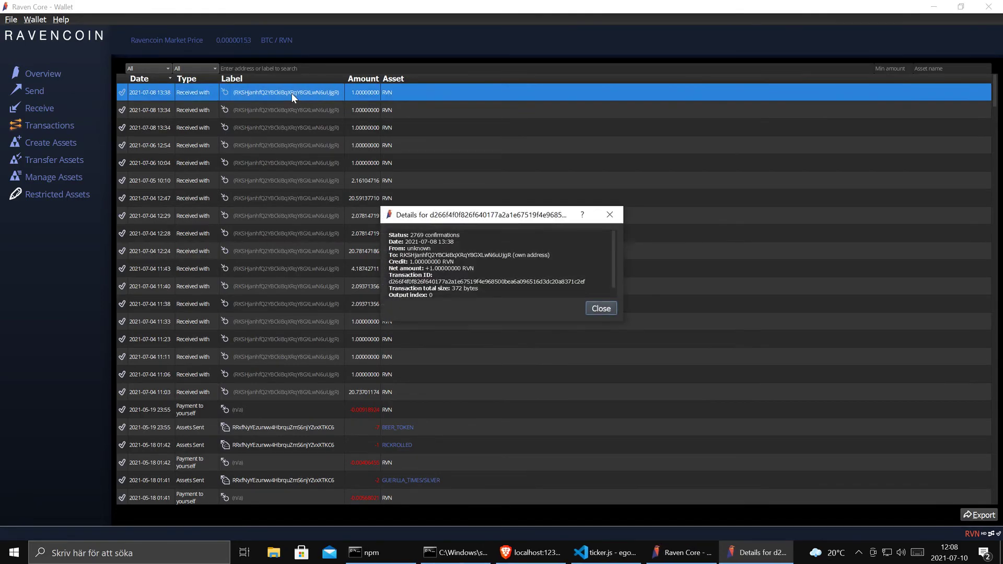
{"action": "left_click_drag", "start_coordinate": [399, 255], "coordinate": [511, 254]}
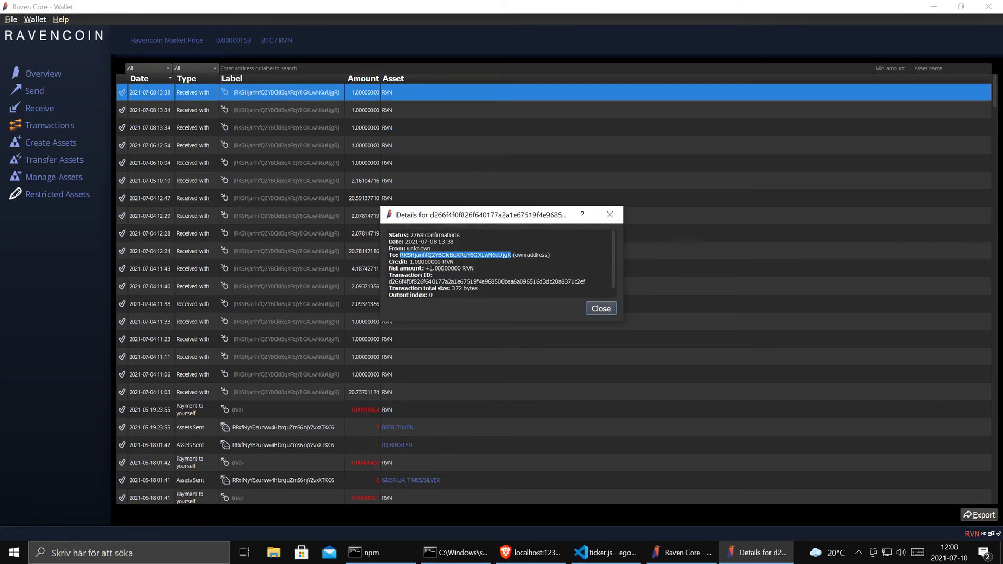
{"action": "left_click", "coordinate": [607, 310]}
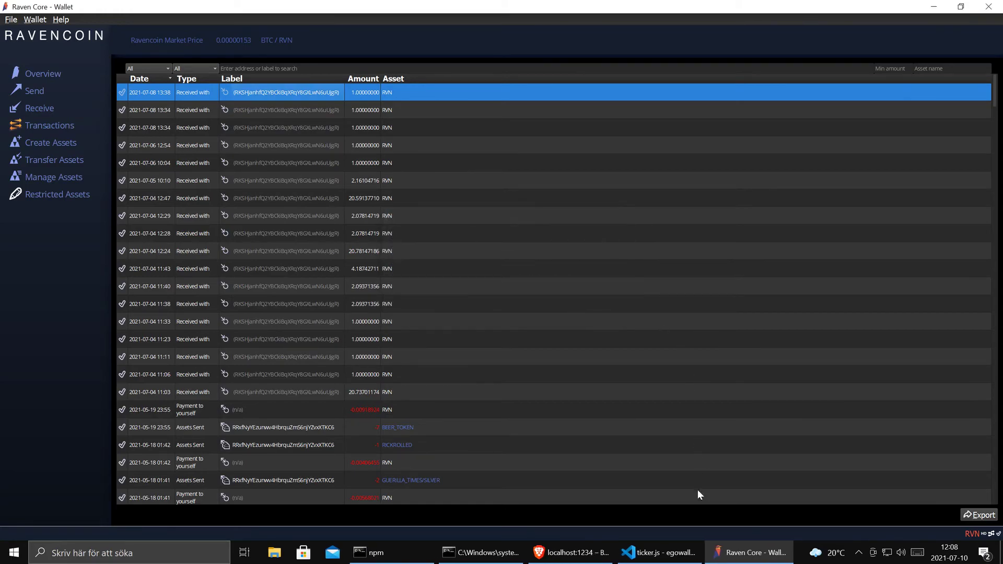
- Send 2 RVN to that address from the Egowallet payment form and confirm it
{"action": "left_click", "coordinate": [600, 552]}
{"action": "left_click", "coordinate": [405, 83]}
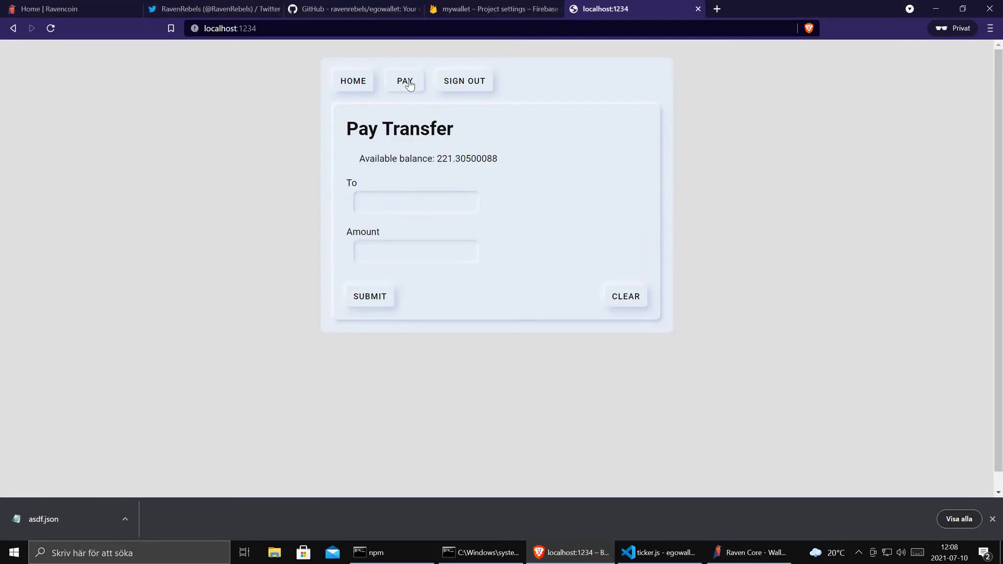
{"action": "left_click", "coordinate": [397, 203]}
{"action": "key", "text": "ctrl+v"}
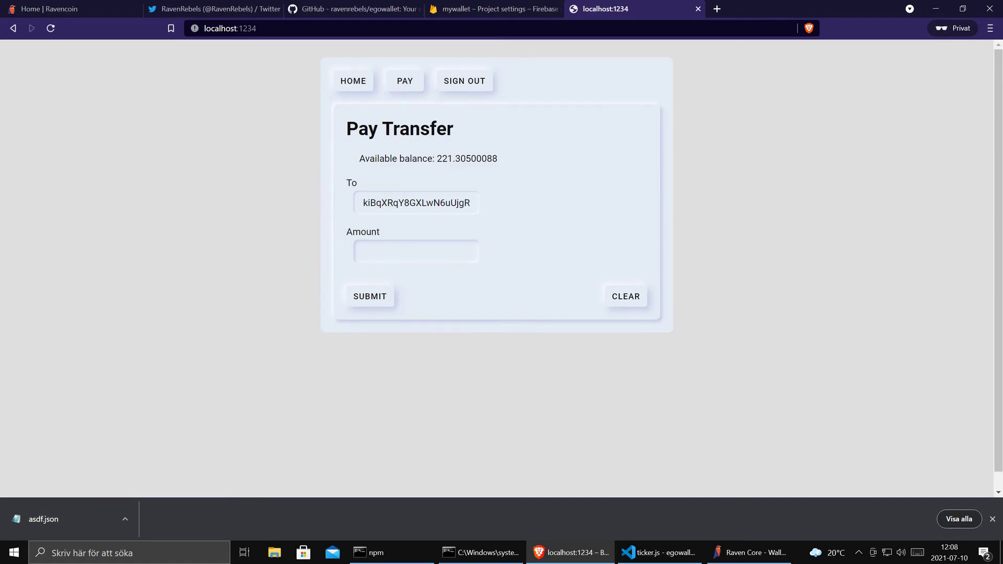
{"action": "key", "text": "Tab"}
{"action": "type", "text": "2"}
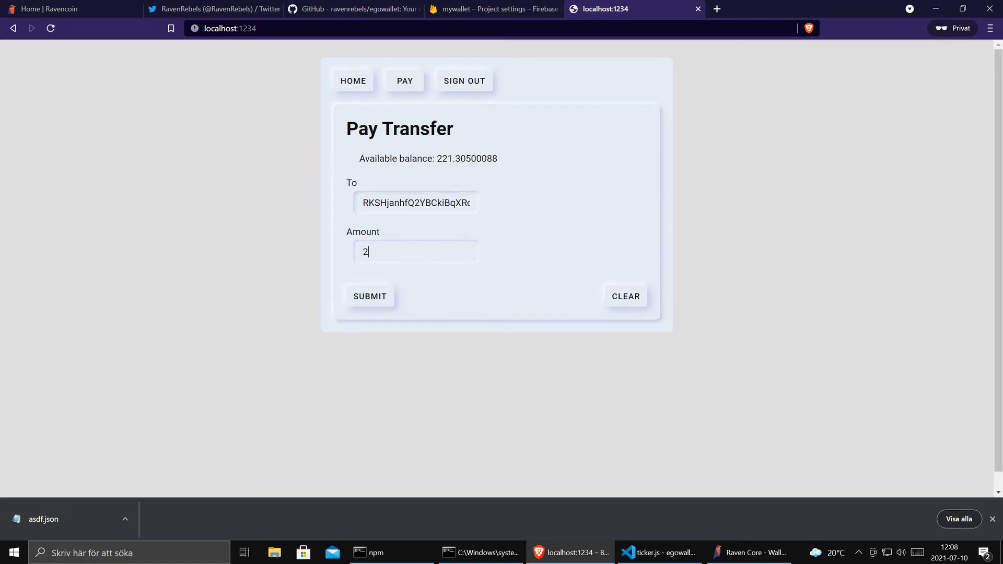
{"action": "left_click", "coordinate": [370, 297]}
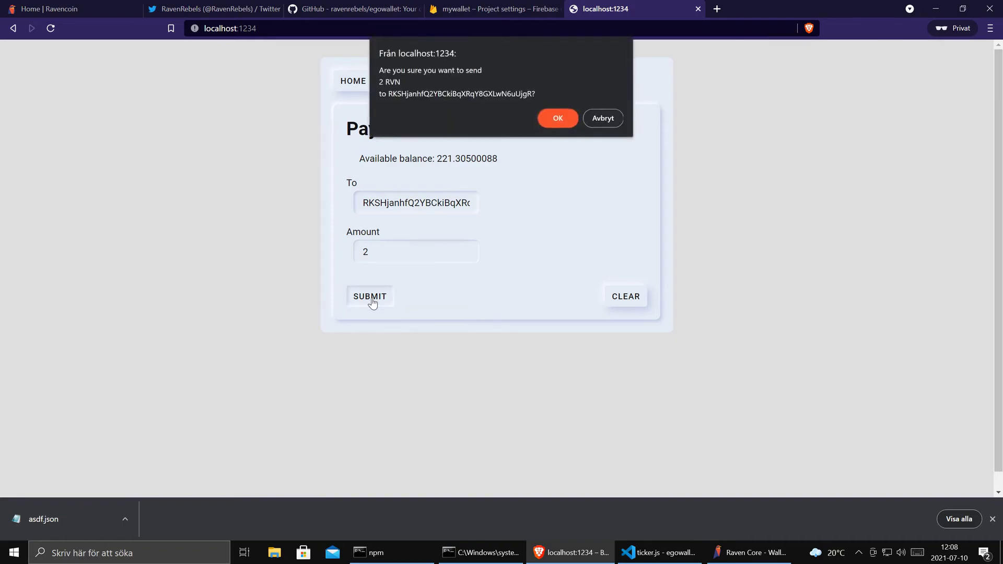
{"action": "left_click", "coordinate": [558, 118]}
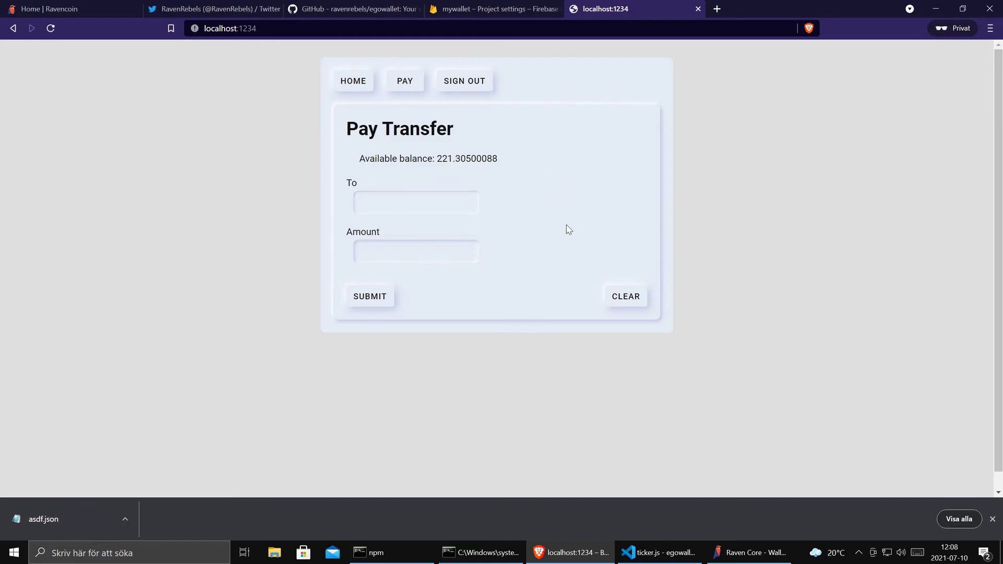
{"action": "left_click", "coordinate": [491, 8]}
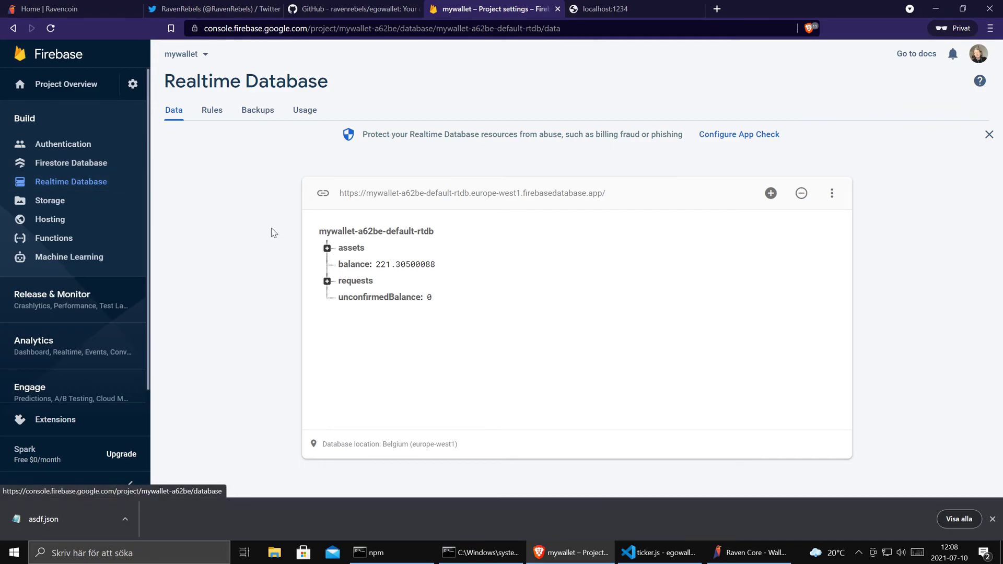
- Expand the requests node to inspect the new 2 RVN send request and its recipient
{"action": "left_click", "coordinate": [327, 281]}
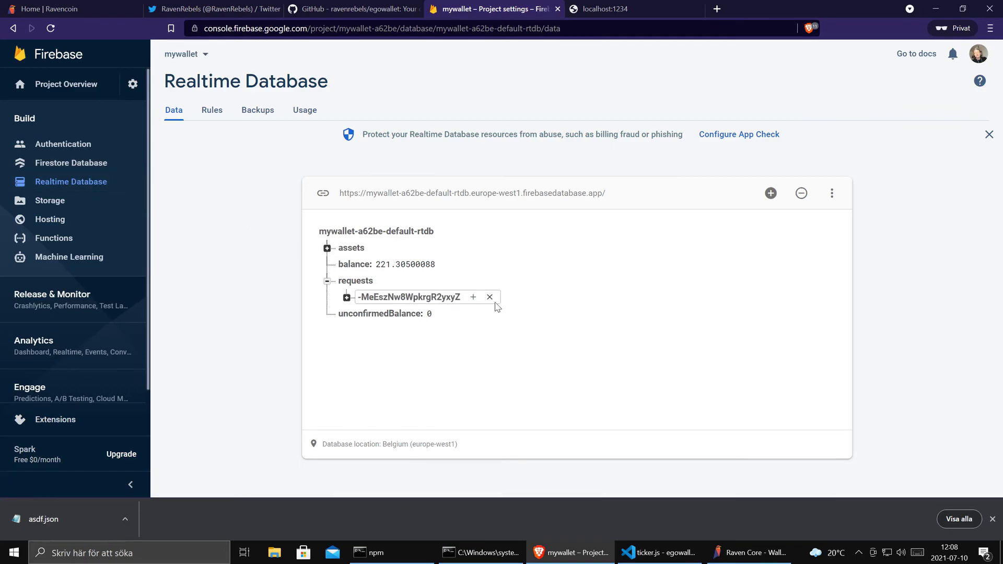
{"action": "left_click", "coordinate": [346, 297]}
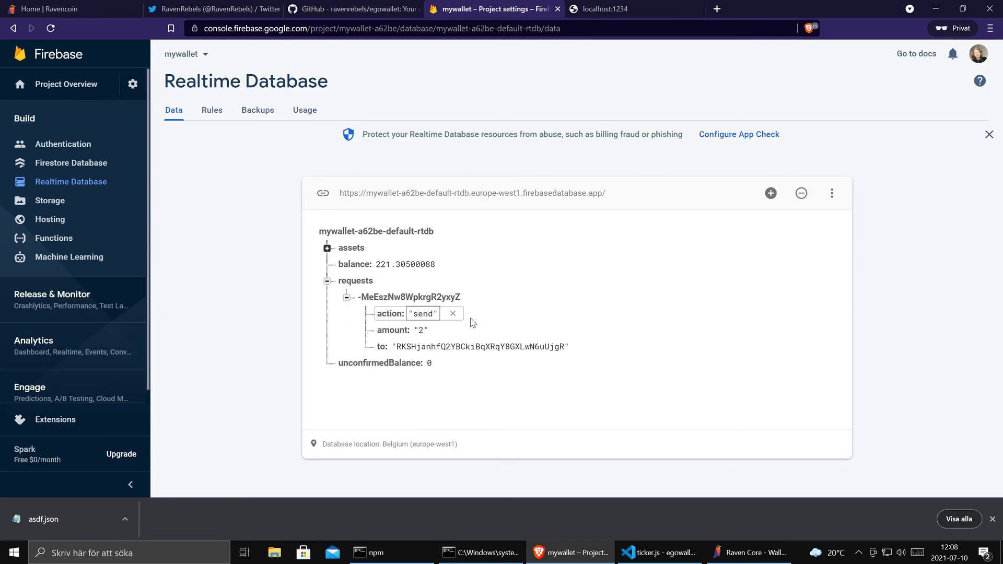
{"action": "left_click", "coordinate": [480, 346]}
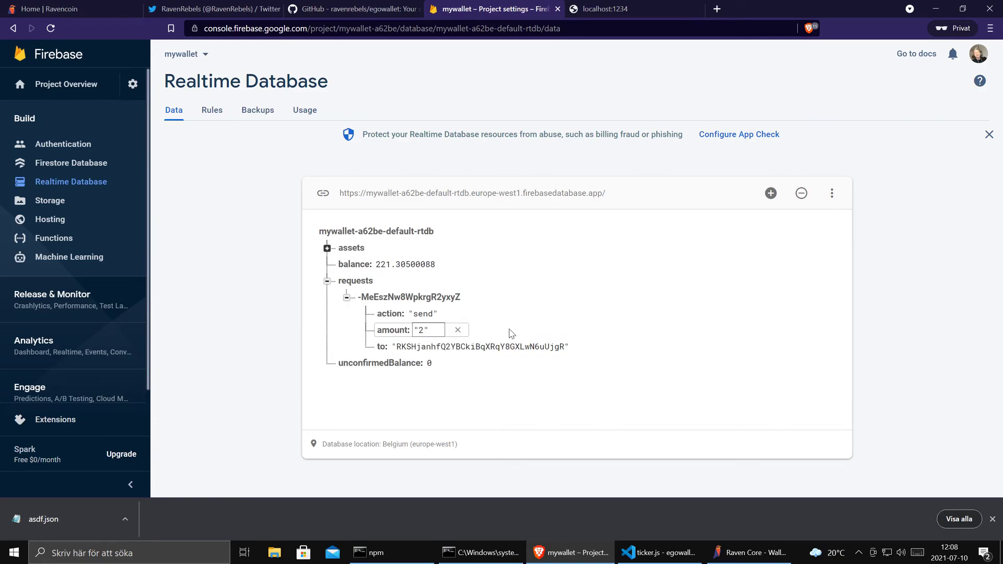
- Open a second console with start and run node payer to process the request
{"action": "left_click", "coordinate": [491, 553]}
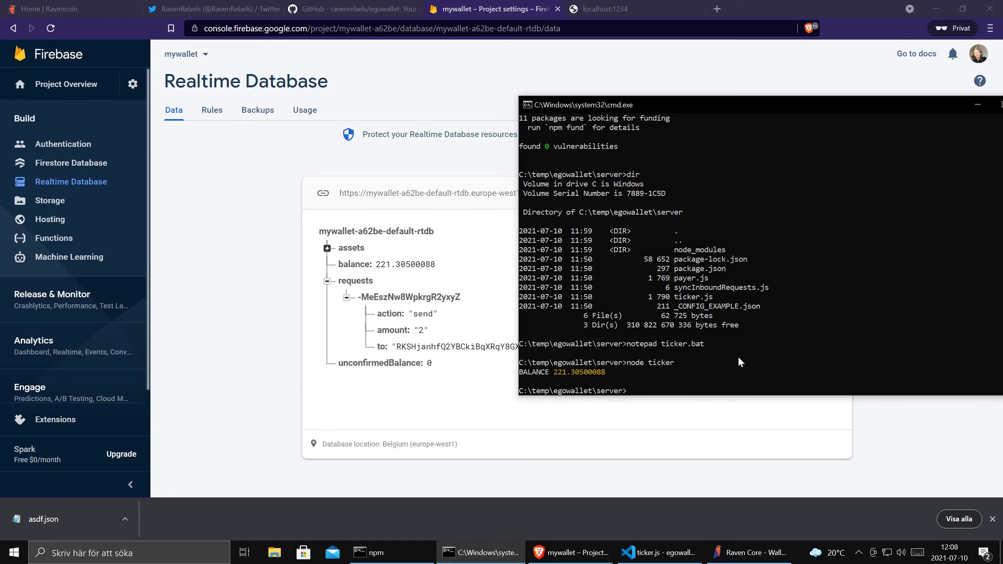
{"action": "type", "text": "start"}
{"action": "key", "text": "Return"}
{"action": "type", "text": "node payer"}
{"action": "key", "text": "Return"}
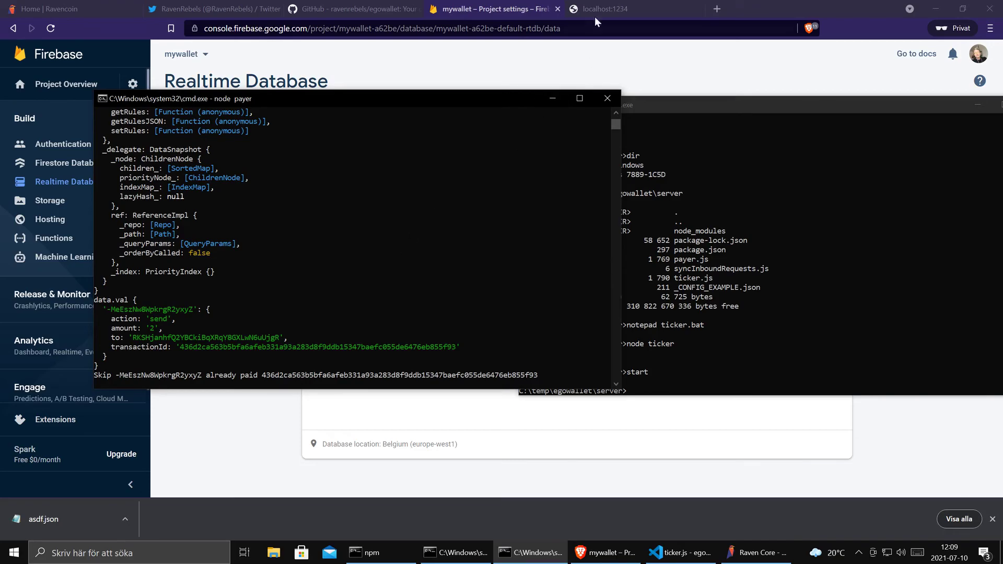
{"action": "left_click", "coordinate": [611, 8]}
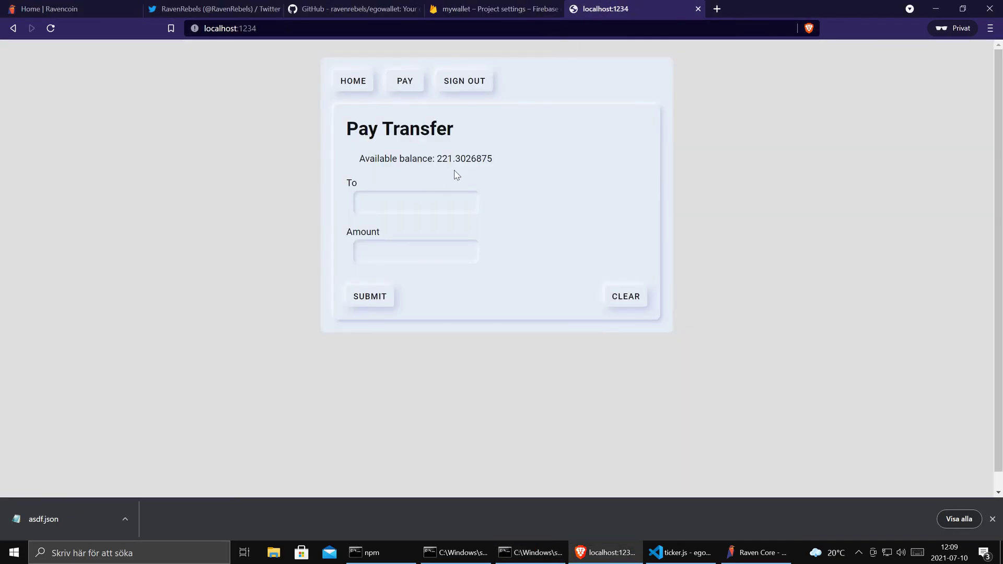
- Paste the address into the Pay form, then view the GUERILLA_TIMES/SILVER transfer's details in Raven Core
{"action": "key", "text": "ctrl+v"}
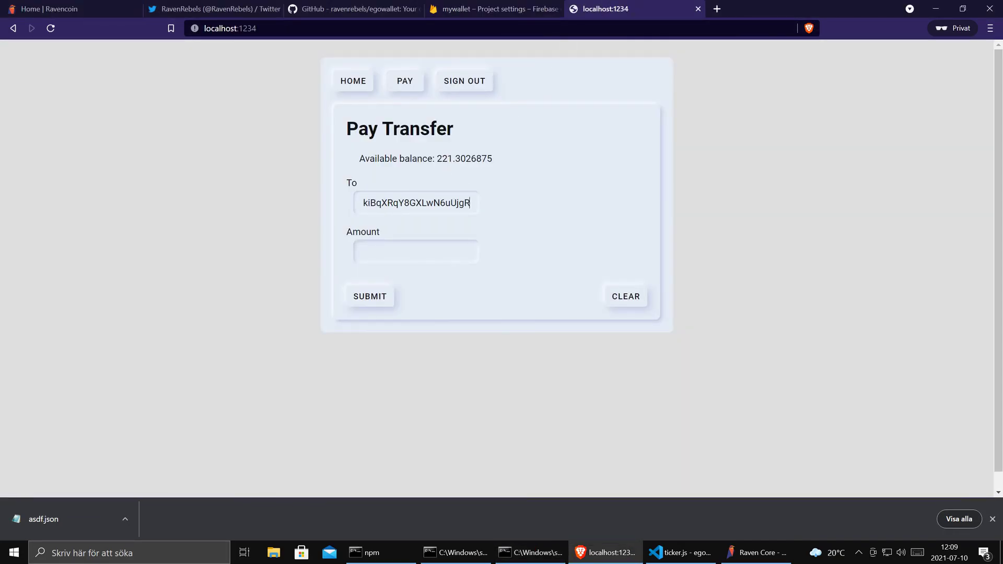
{"action": "key", "text": "Tab"}
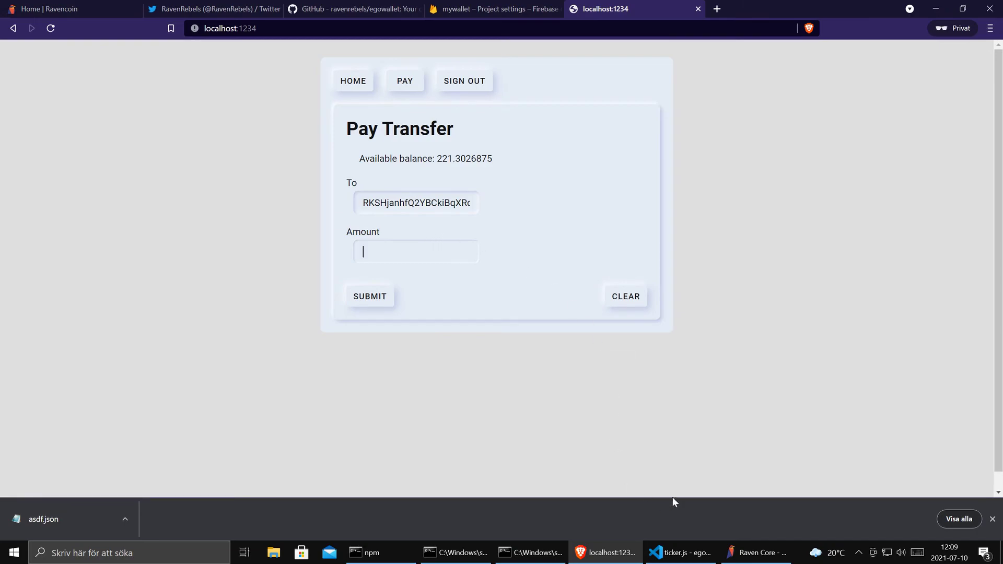
{"action": "left_click", "coordinate": [760, 551]}
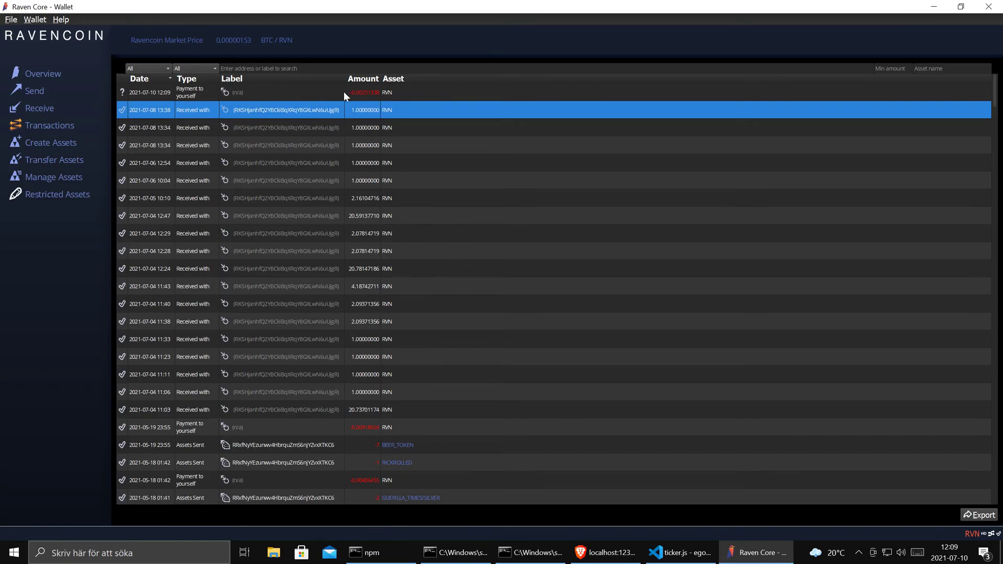
{"action": "scroll", "coordinate": [506, 333], "scroll_direction": "down", "scroll_amount": 2}
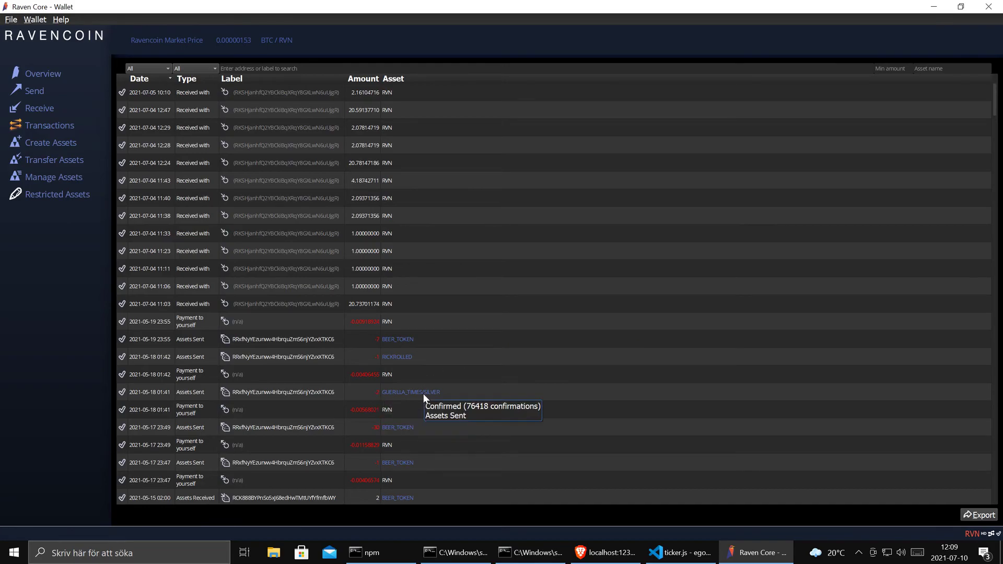
{"action": "double_click", "coordinate": [277, 392]}
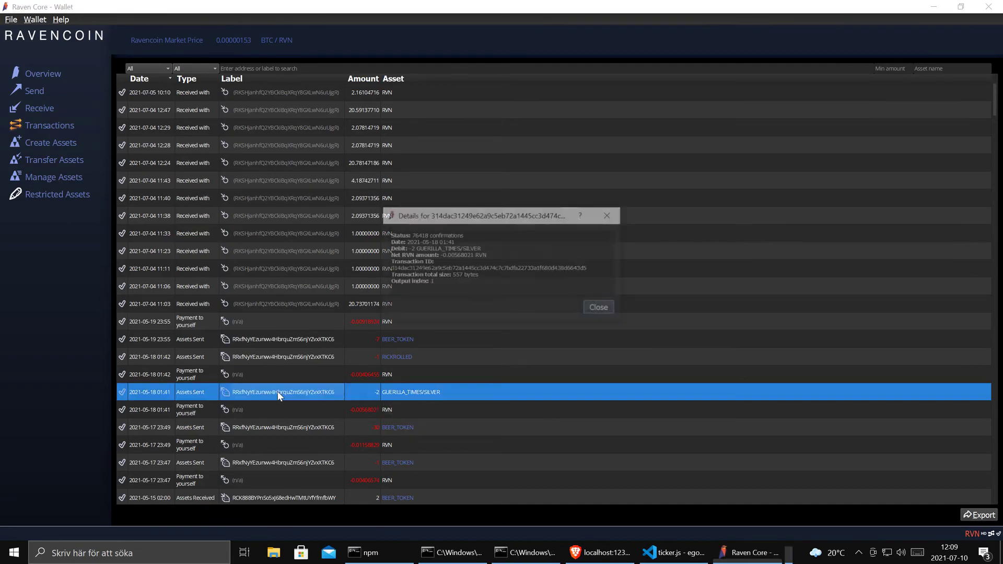
{"action": "double_click", "coordinate": [488, 268]}
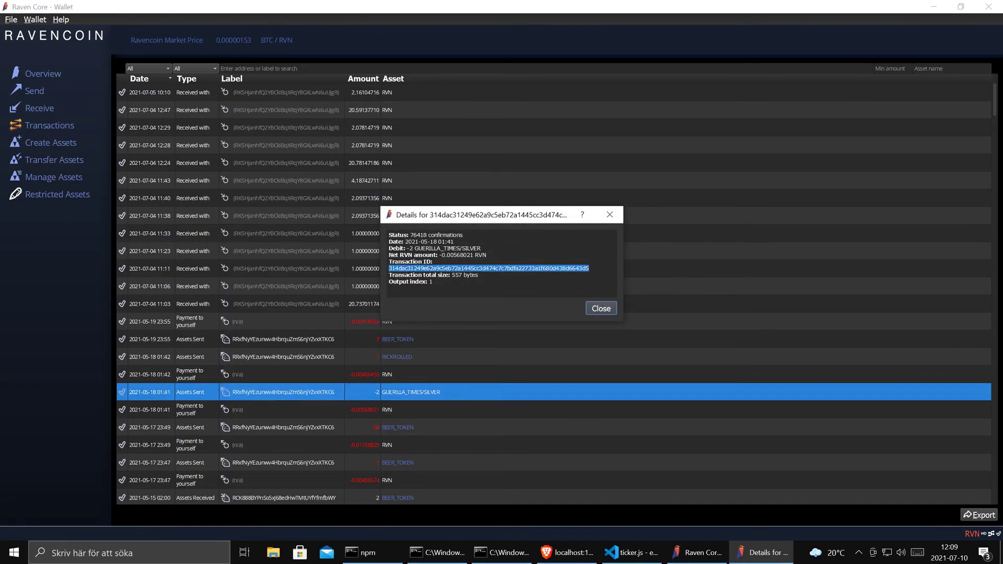
{"action": "left_click", "coordinate": [489, 269]}
{"action": "left_click", "coordinate": [600, 309]}
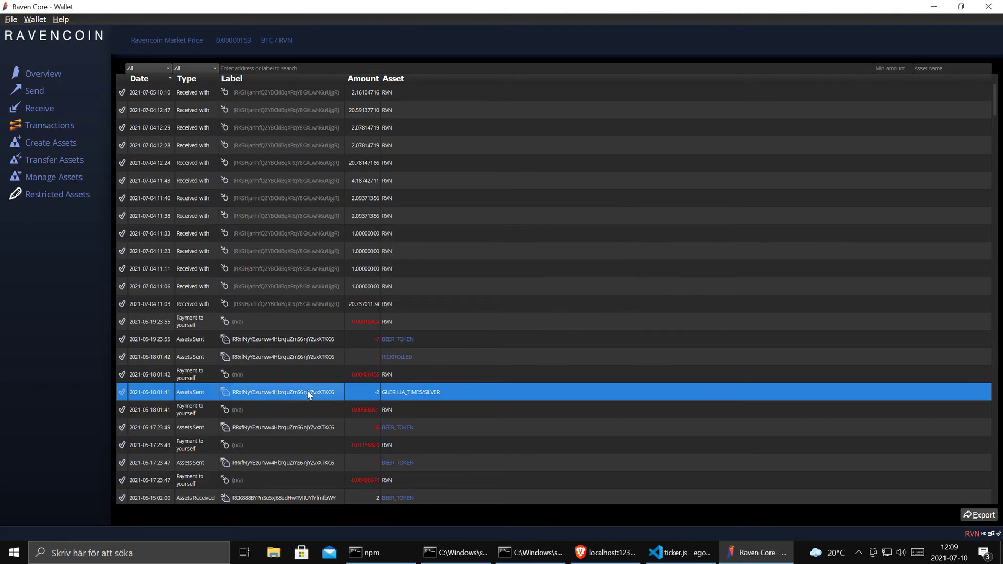
- Copy that transaction's address and replace the Egowallet recipient with it
{"action": "right_click", "coordinate": [270, 391]}
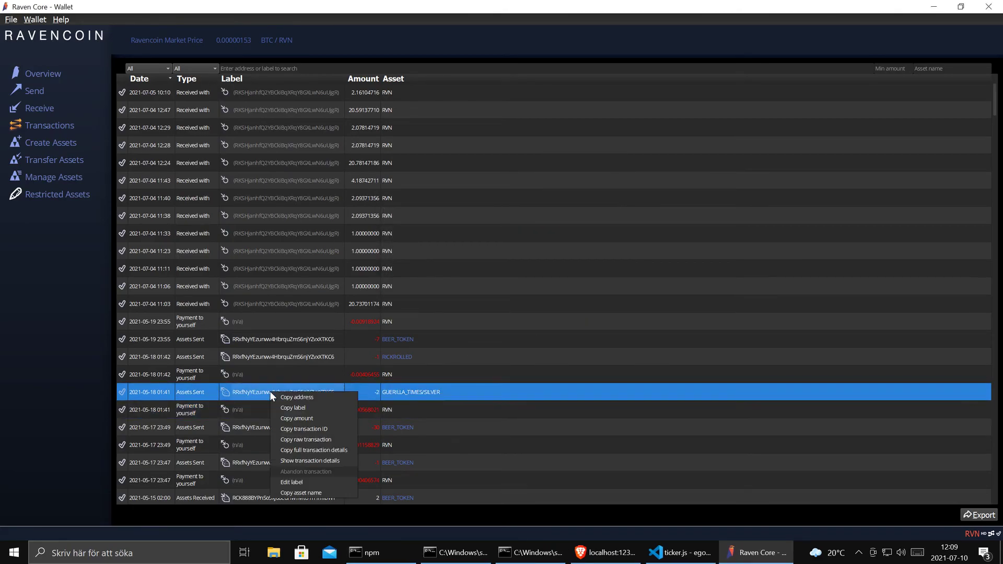
{"action": "left_click", "coordinate": [297, 397]}
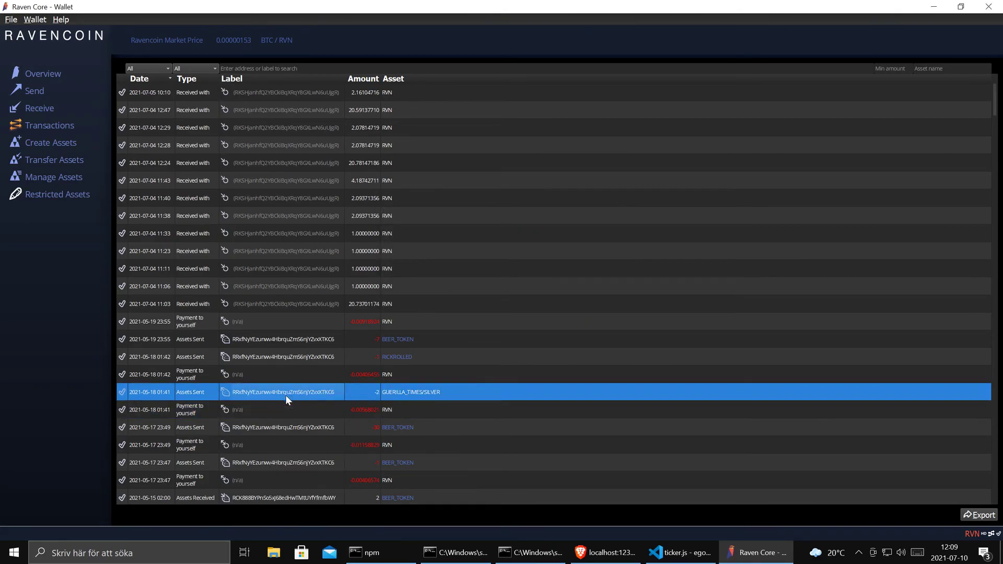
{"action": "left_click", "coordinate": [606, 553]}
{"action": "key", "text": "ctrl+a"}
{"action": "key", "text": "ctrl+v"}
- Send 1 RVN to the copied address, then return Home showing 220.299 RVN
{"action": "left_click", "coordinate": [405, 244]}
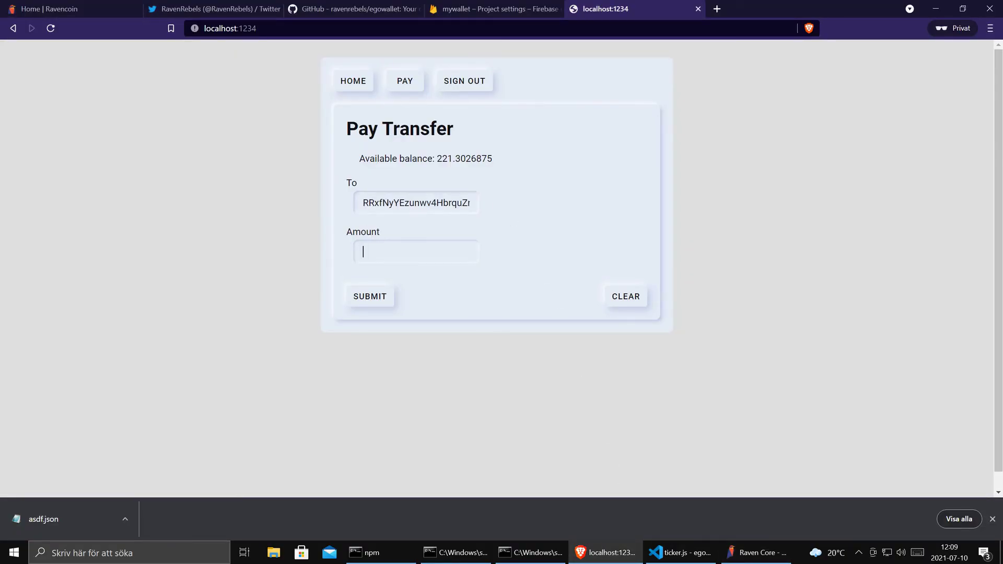
{"action": "type", "text": "1"}
{"action": "left_click", "coordinate": [371, 300]}
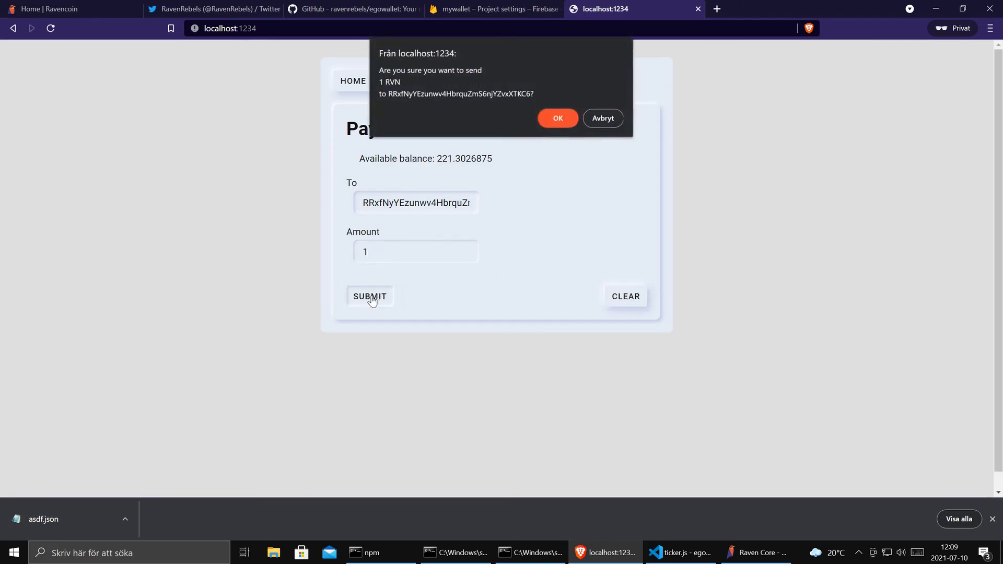
{"action": "left_click", "coordinate": [557, 116]}
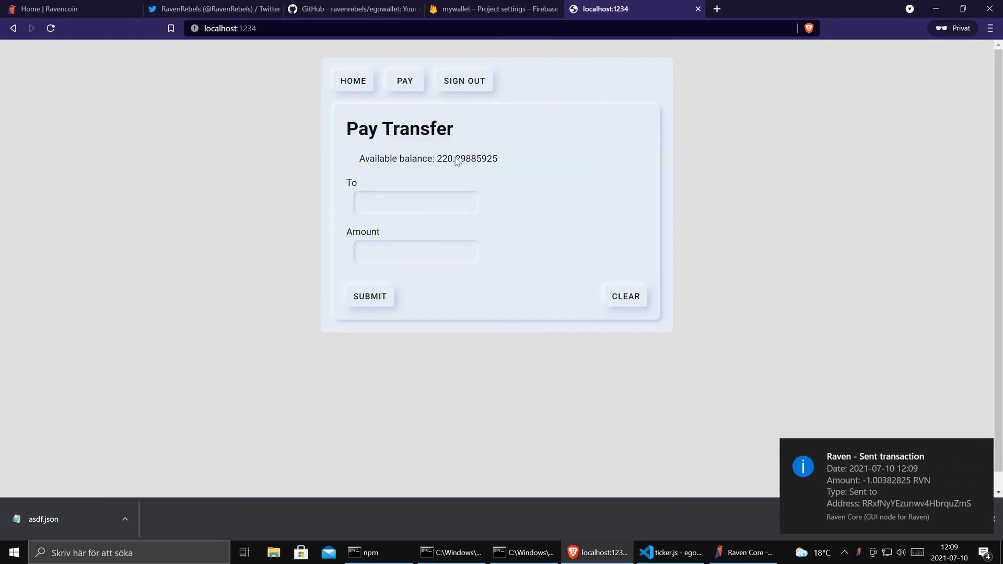
{"action": "left_click", "coordinate": [352, 84]}
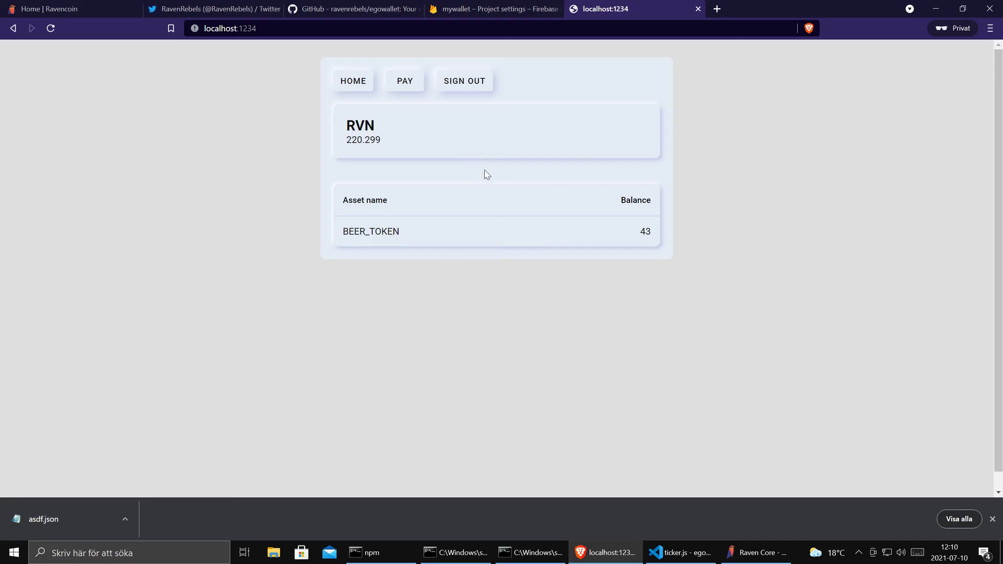
- Switch to the egowallet GitHub tab, check the clock, and scroll to the page top
{"action": "left_click", "coordinate": [348, 11]}
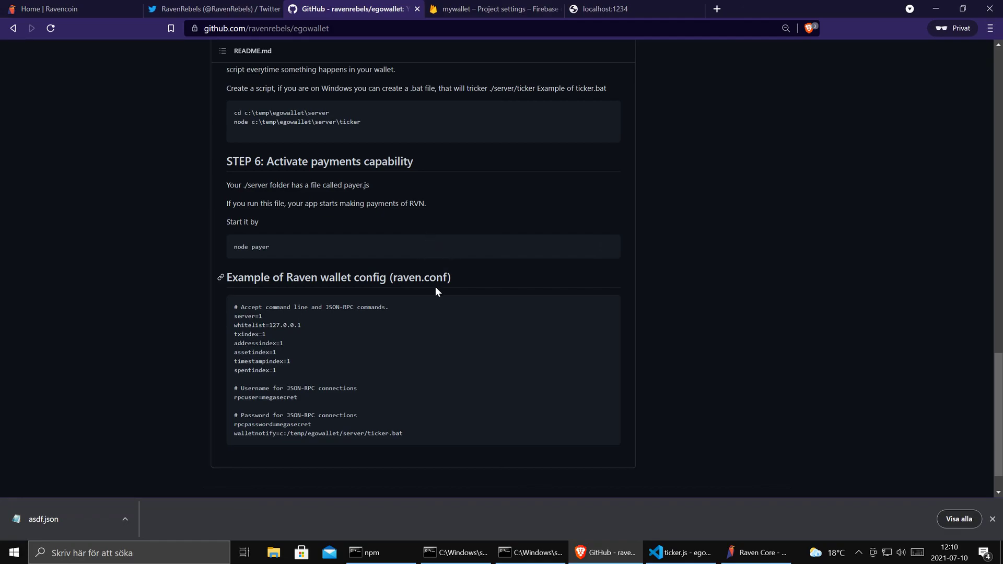
{"action": "left_click", "coordinate": [959, 555]}
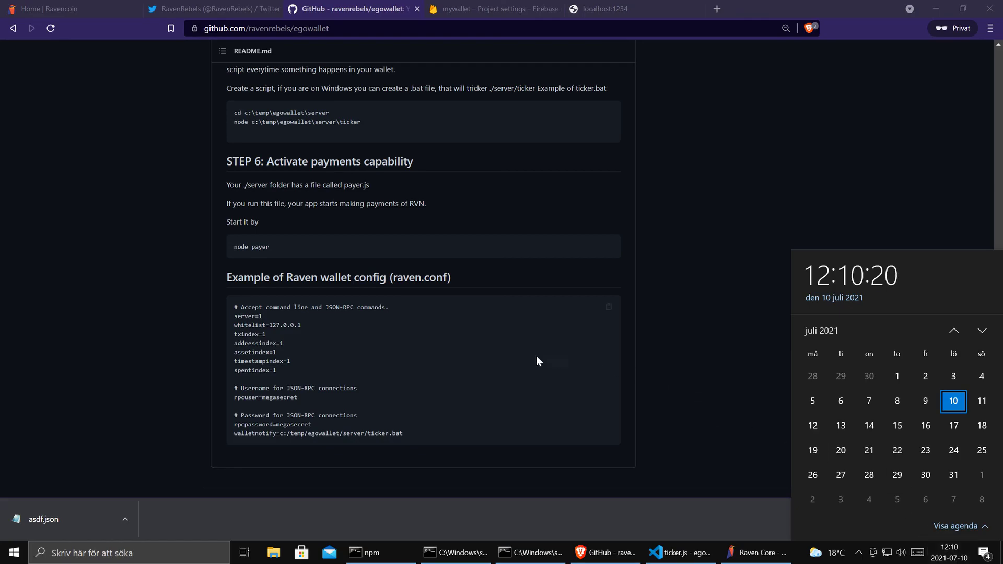
{"action": "left_click", "coordinate": [499, 358]}
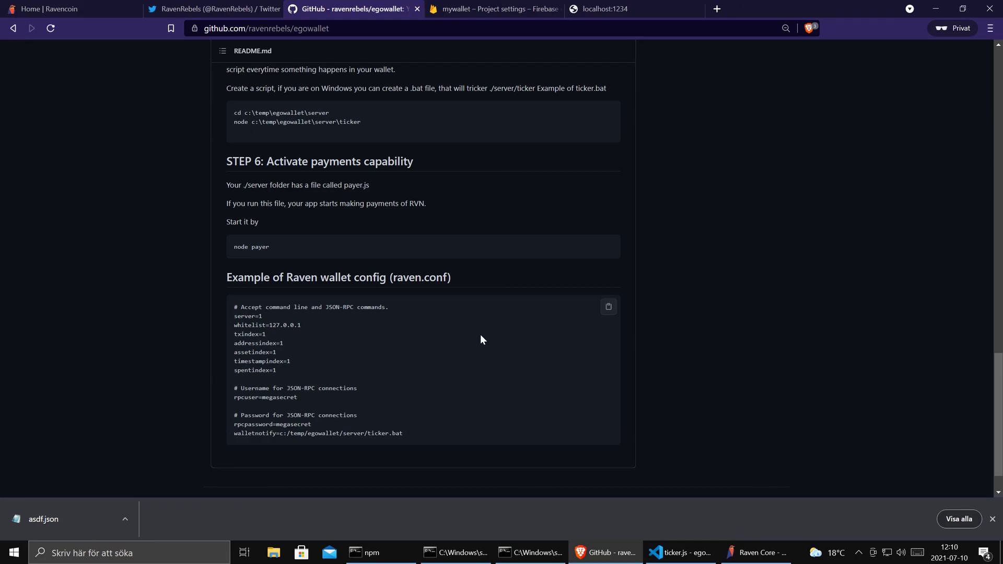
{"action": "left_click_drag", "start_coordinate": [998, 447], "coordinate": [984, 141]}
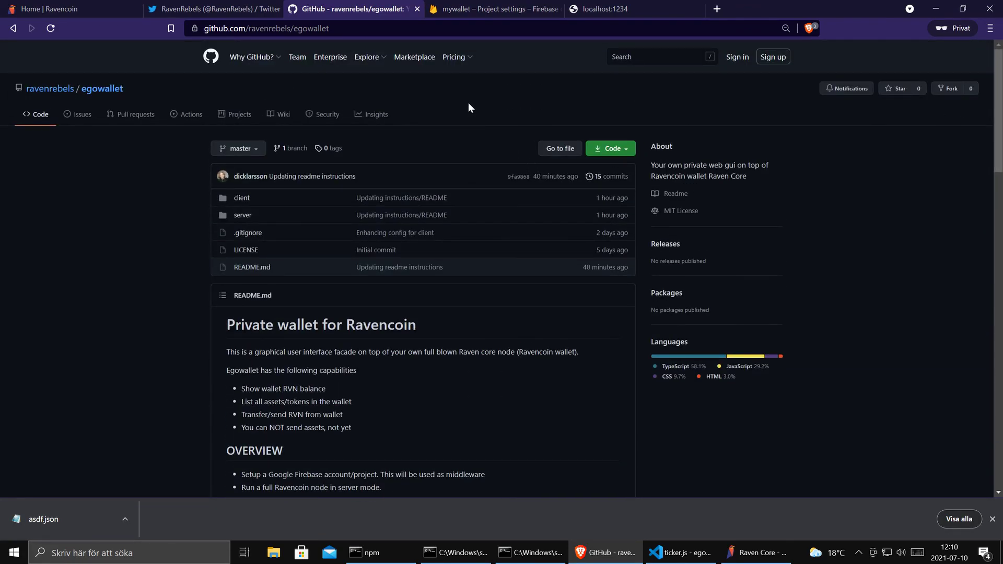
- Glance at the RavenRebels tweet photo, then return to GitHub and close the download bar
{"action": "left_click", "coordinate": [225, 6]}
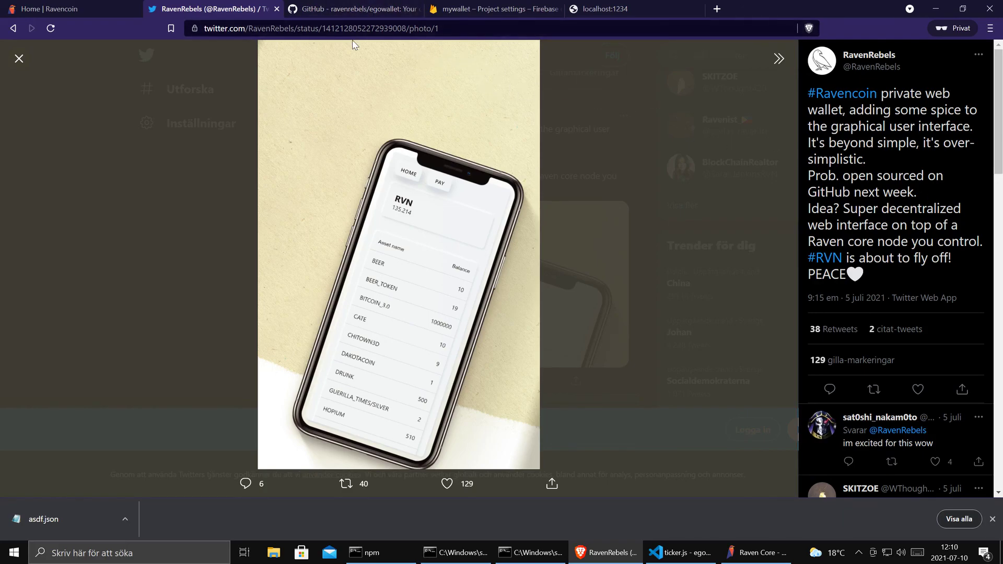
{"action": "left_click", "coordinate": [334, 7]}
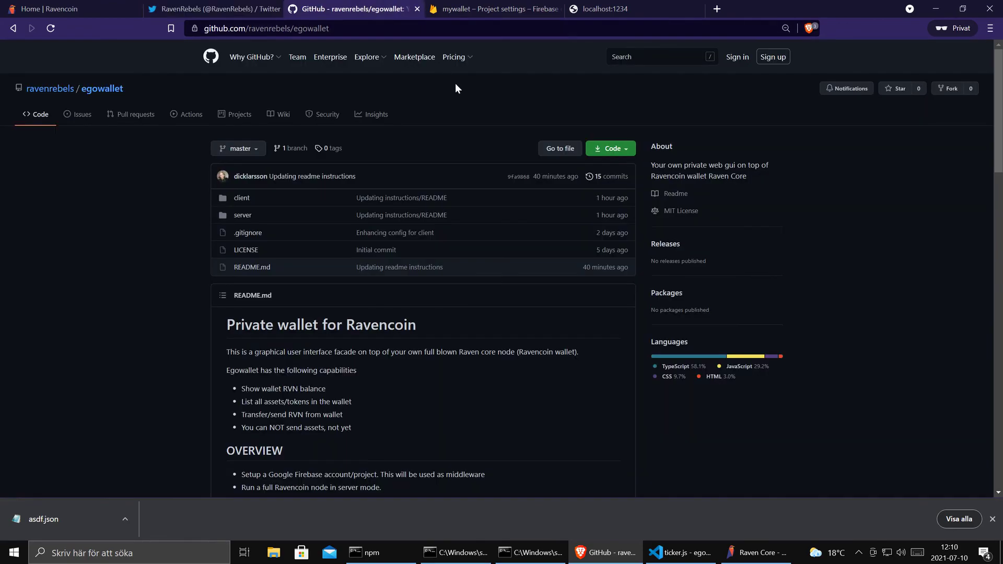
{"action": "scroll", "coordinate": [647, 369], "scroll_direction": "down", "scroll_amount": 3}
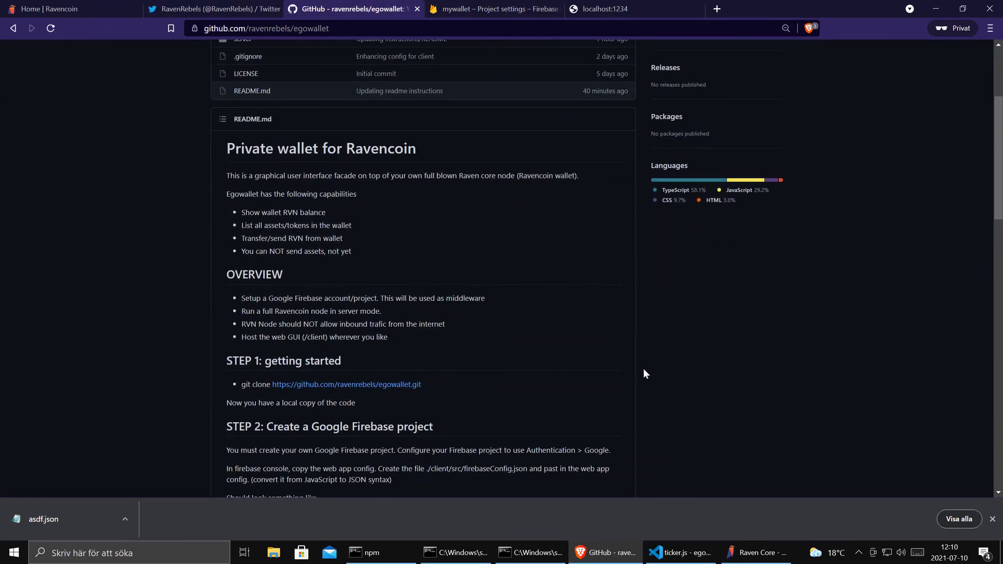
{"action": "scroll", "coordinate": [731, 391], "scroll_direction": "up", "scroll_amount": 4}
{"action": "left_click", "coordinate": [992, 520]}
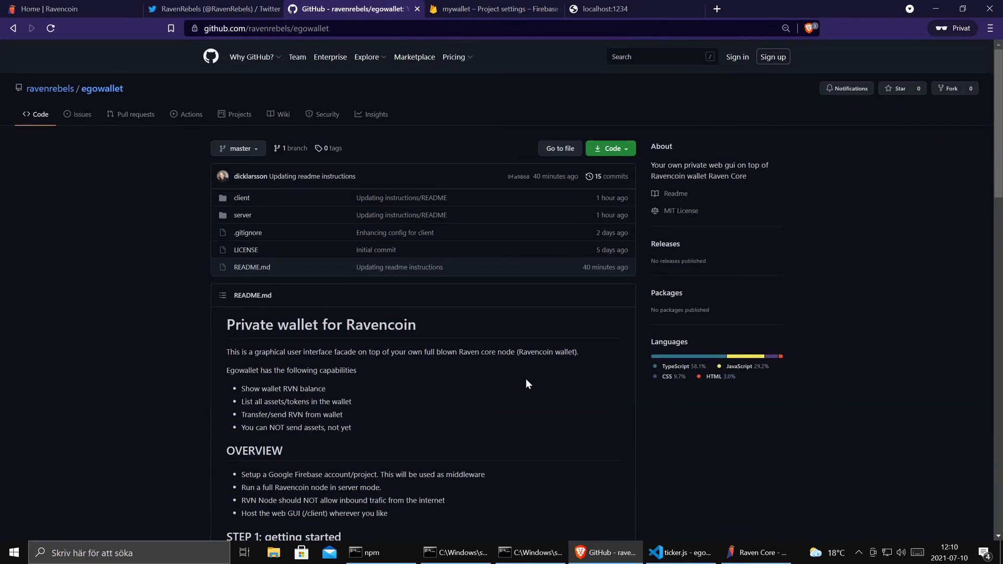
{"action": "scroll", "coordinate": [525, 377], "scroll_direction": "down", "scroll_amount": 5}
{"action": "scroll", "coordinate": [524, 376], "scroll_direction": "up", "scroll_amount": 5}
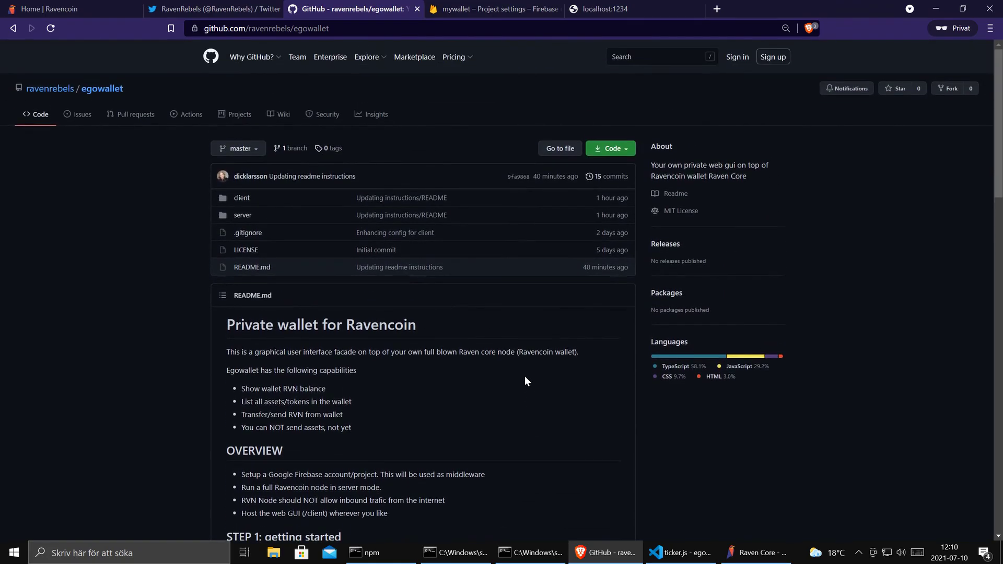